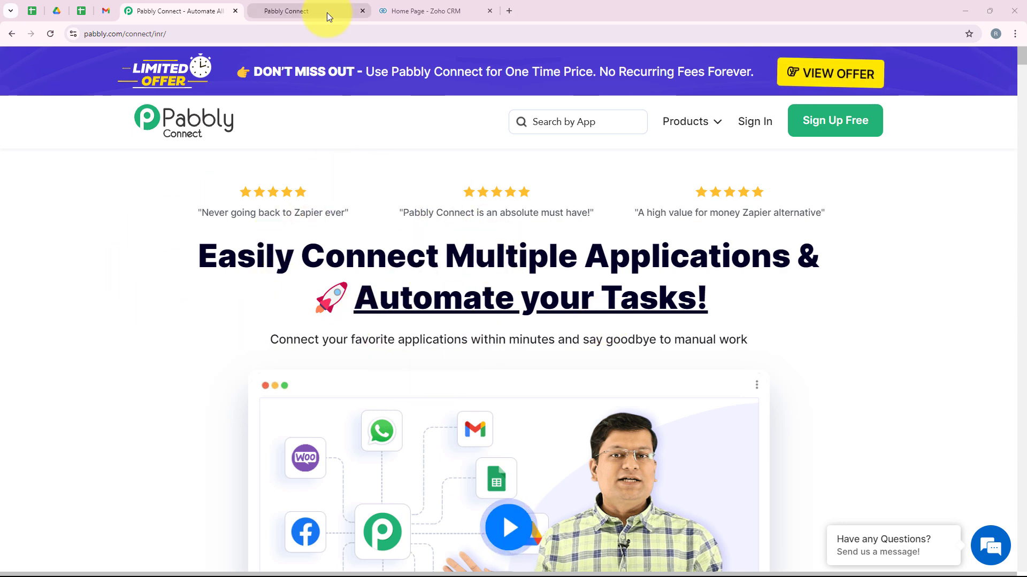
# - Check the GoHighLevel and Zoho CRM tabs, then return to the Pabbly Connect landing page
pyautogui.click(293, 13)
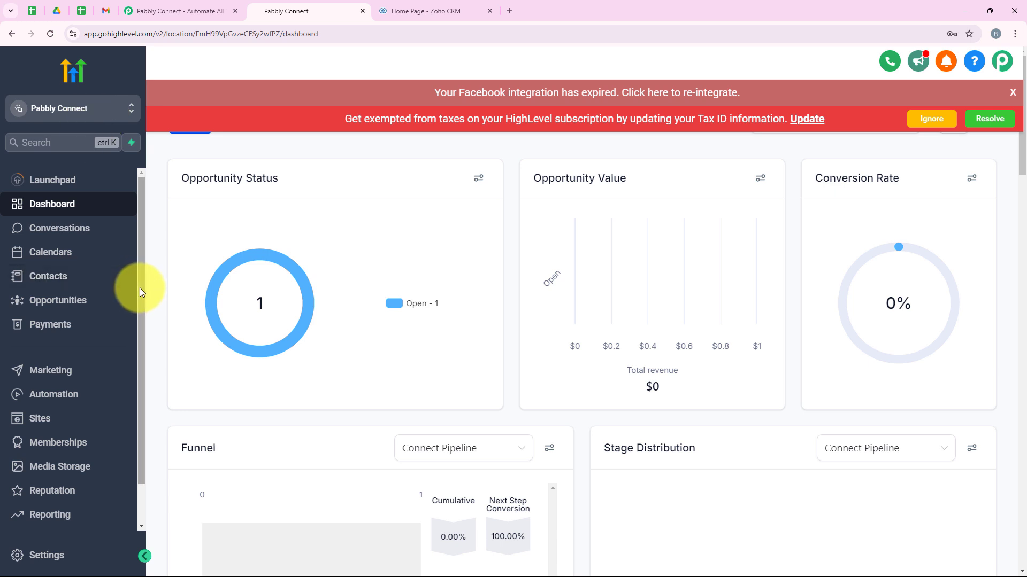
pyautogui.click(407, 6)
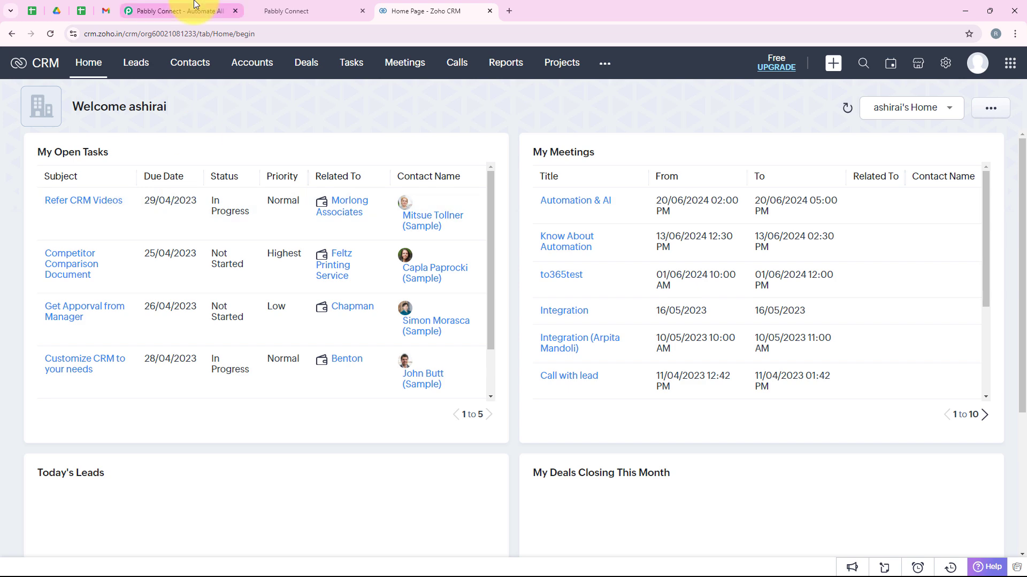
pyautogui.click(176, 10)
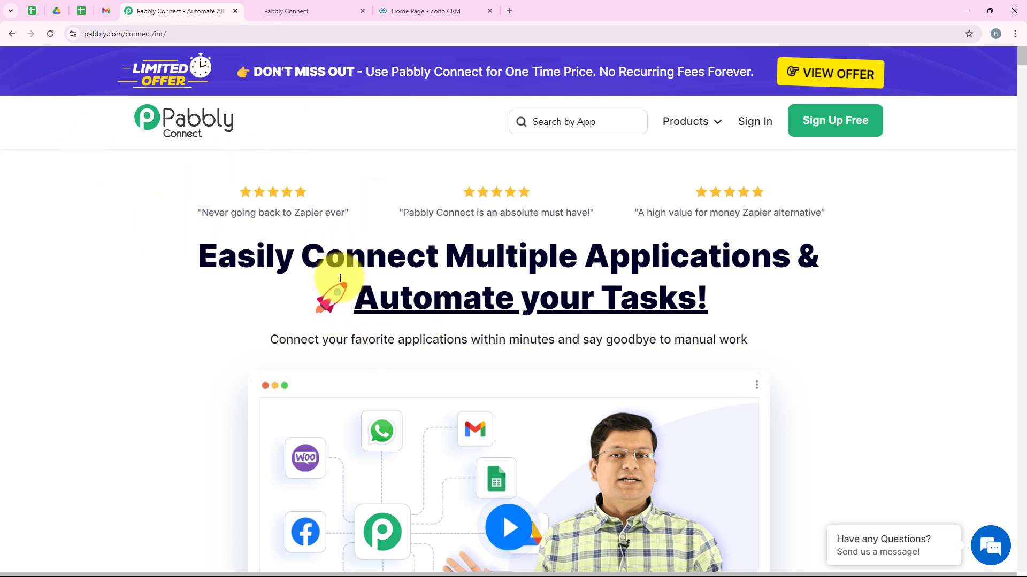
pyautogui.click(182, 33)
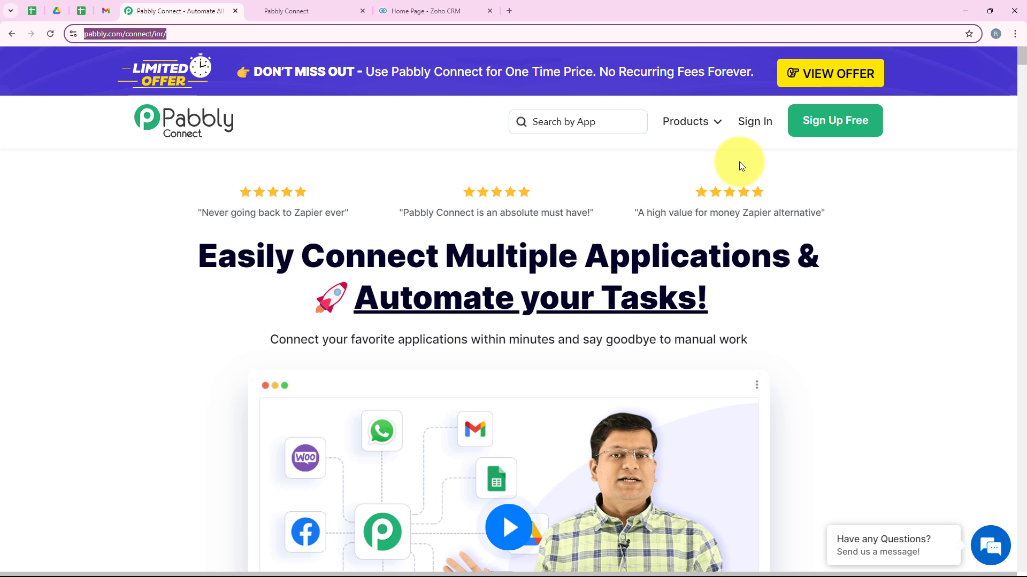
pyautogui.click(695, 363)
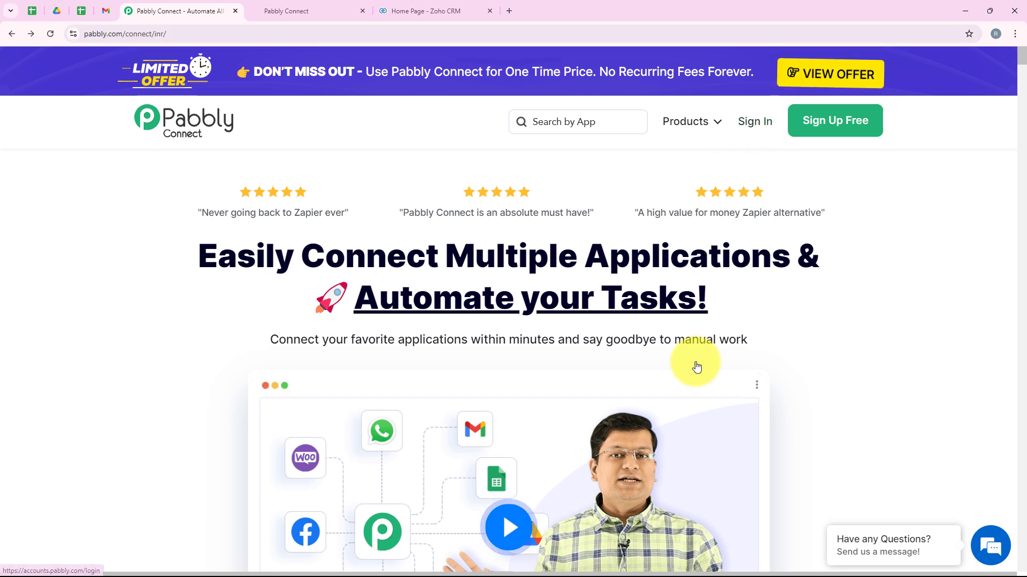
# - Sign in and launch Pabbly Connect from the All Pabbly Apps list
pyautogui.click(748, 134)
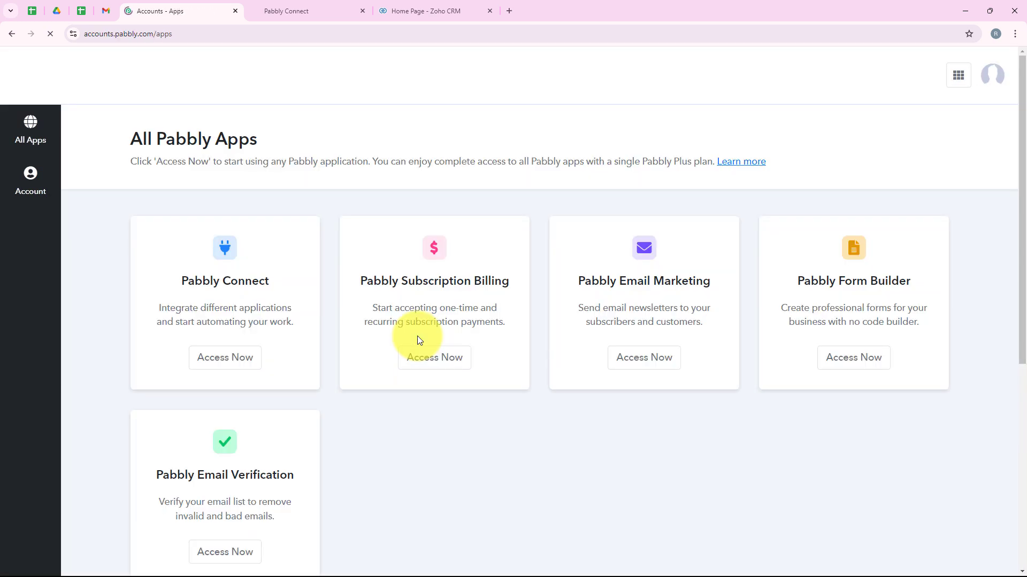
pyautogui.tripleClick(270, 137)
pyautogui.click(300, 137)
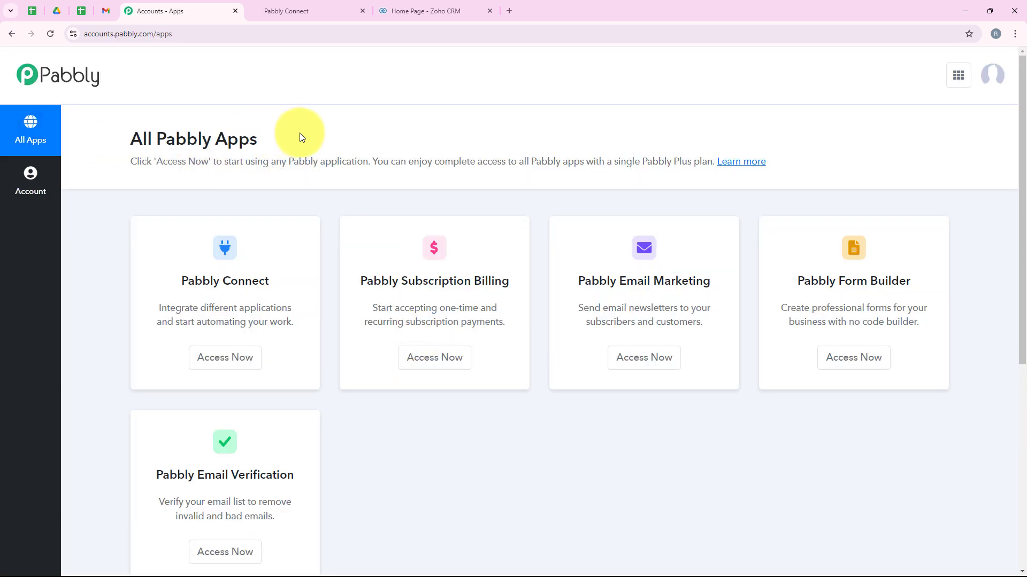
pyautogui.scroll(-1, 374, 320)
pyautogui.scroll(1, 337, 391)
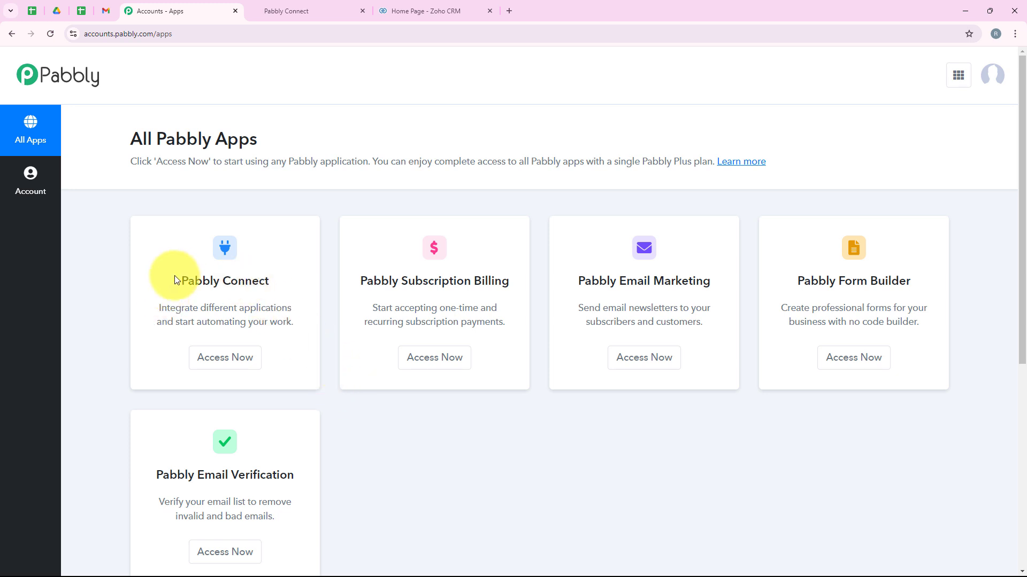
pyautogui.moveTo(174, 278); pyautogui.dragTo(280, 283)
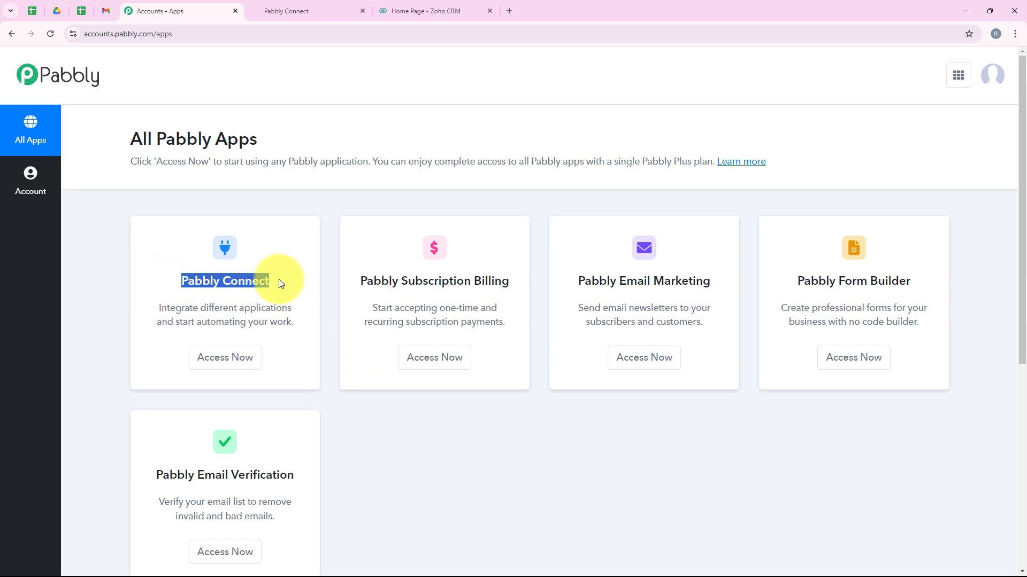
pyautogui.moveTo(201, 308); pyautogui.dragTo(298, 310)
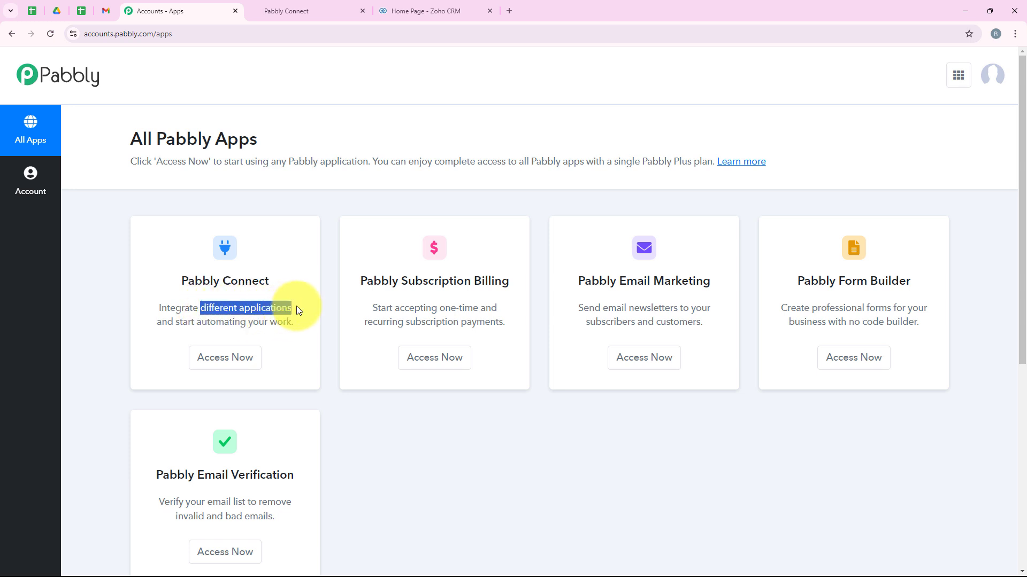
pyautogui.click(212, 358)
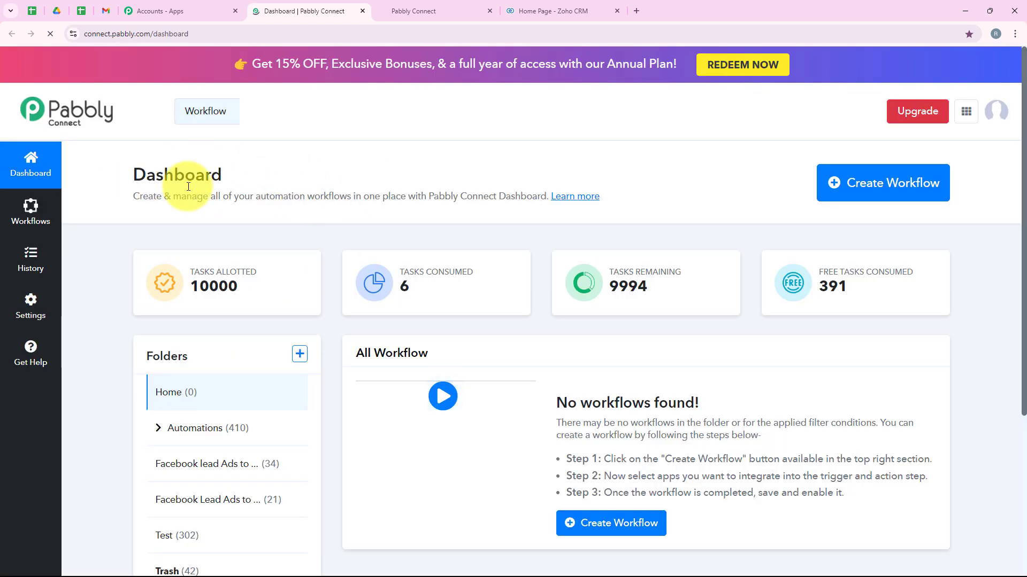
# - Create the workflow 'How to Create Zoho Crm Record for GoHighLevel Form Submission' in the Automations folder
pyautogui.doubleClick(244, 180)
pyautogui.click(332, 172)
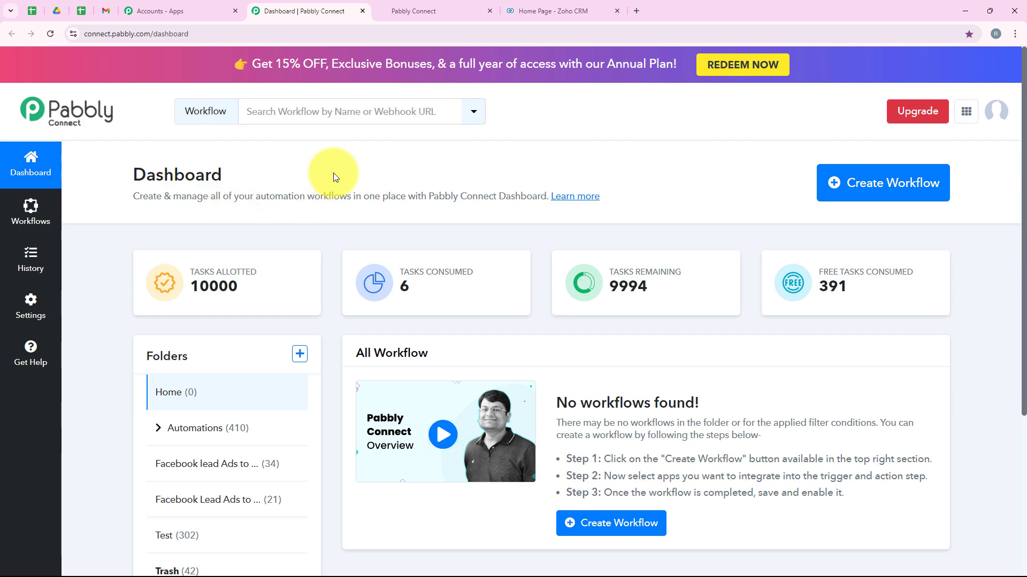
pyautogui.click(885, 185)
pyautogui.click(397, 255)
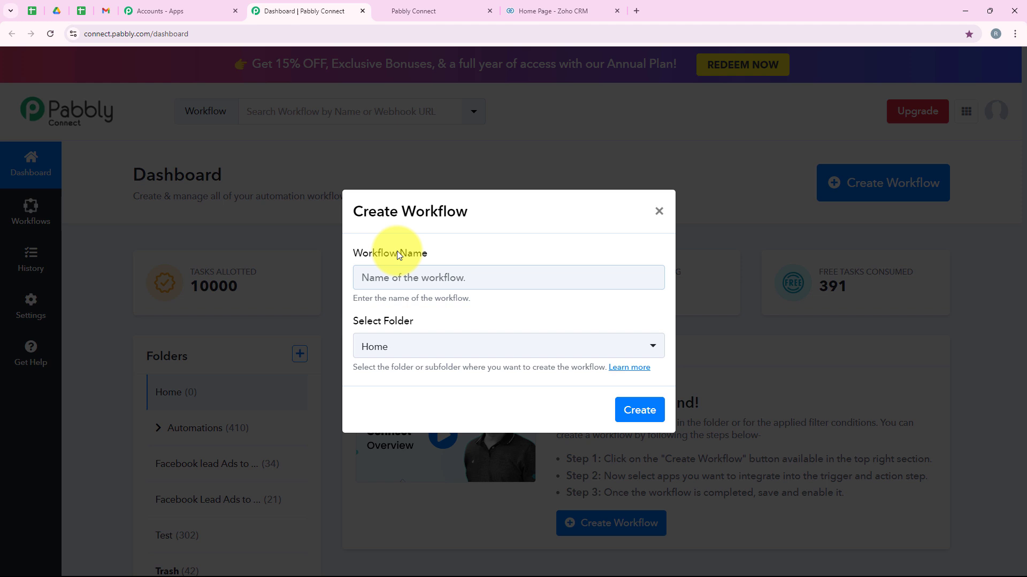
pyautogui.tripleClick(406, 320)
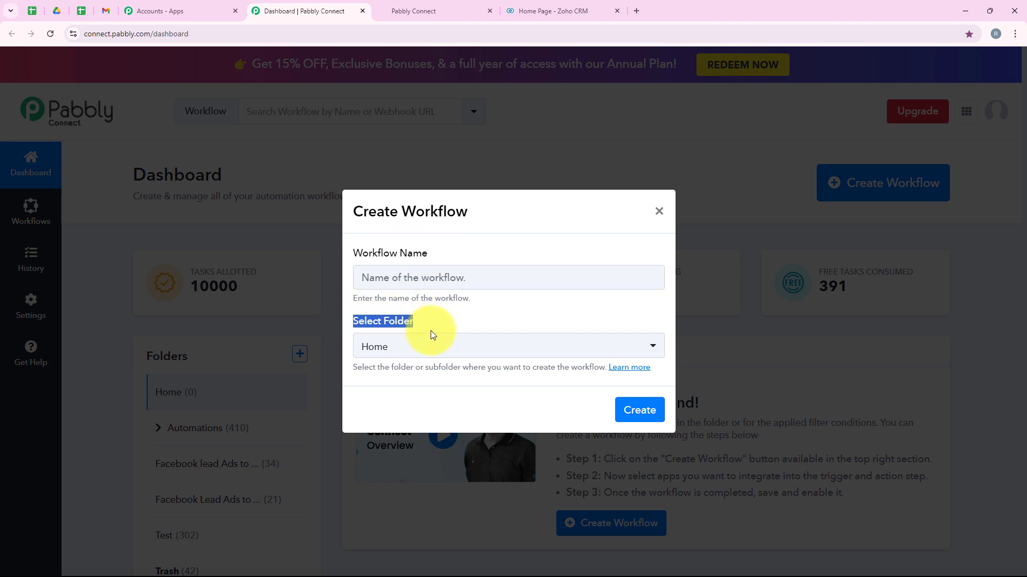
pyautogui.click(459, 348)
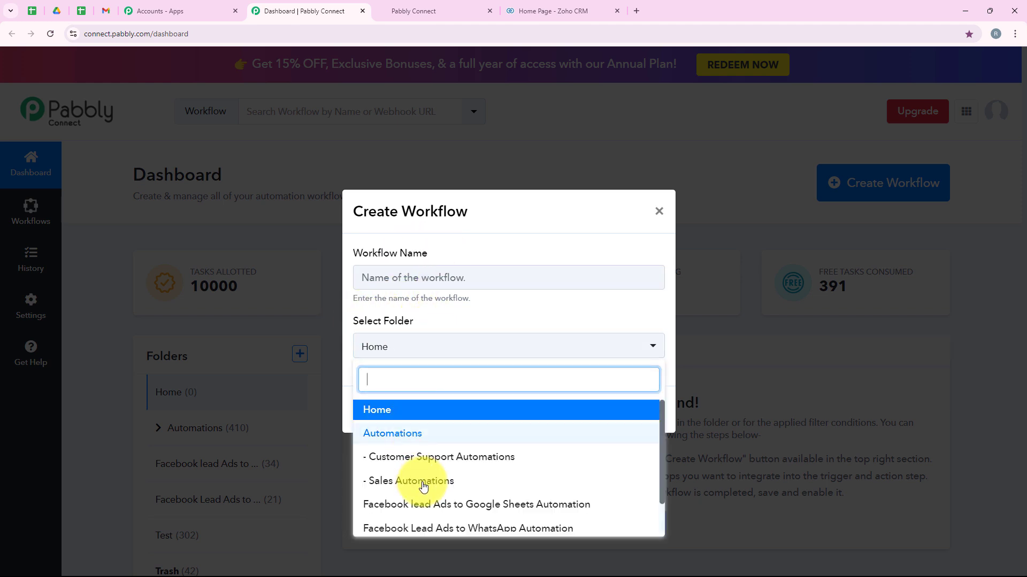
pyautogui.click(505, 436)
pyautogui.click(430, 280)
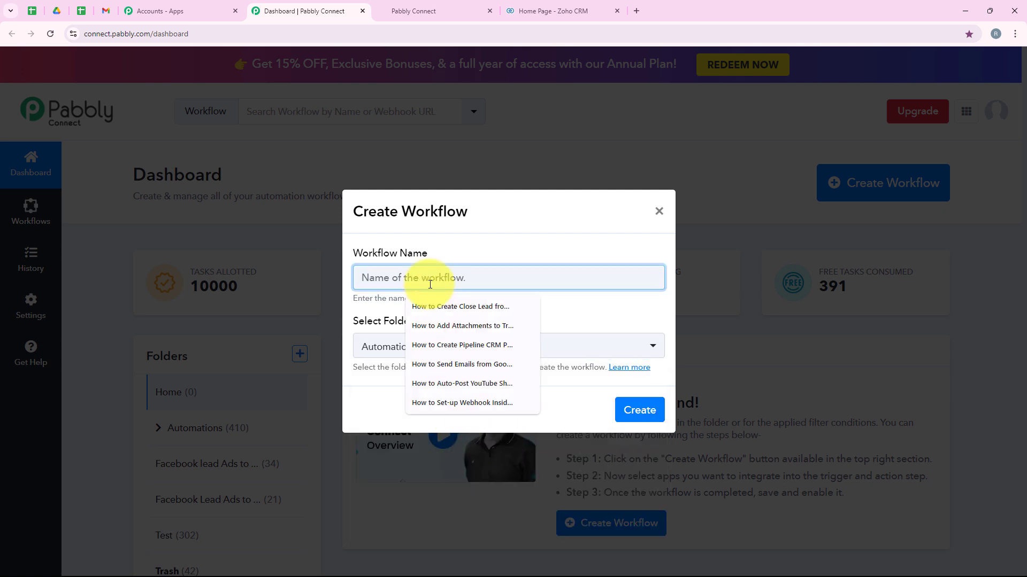
pyautogui.hotkey('ctrl', 'v')
pyautogui.moveTo(363, 278); pyautogui.dragTo(683, 273)
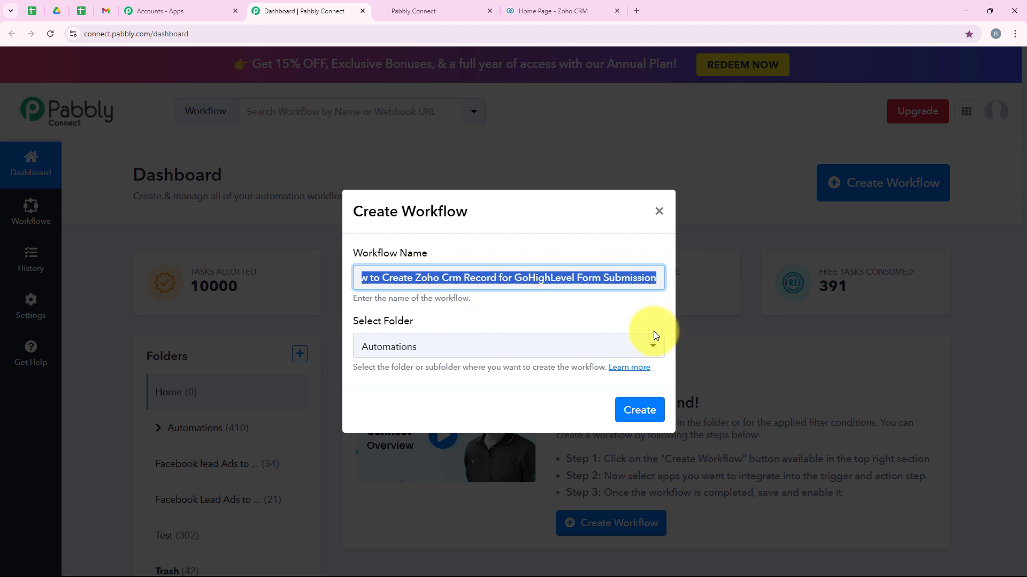
pyautogui.click(647, 409)
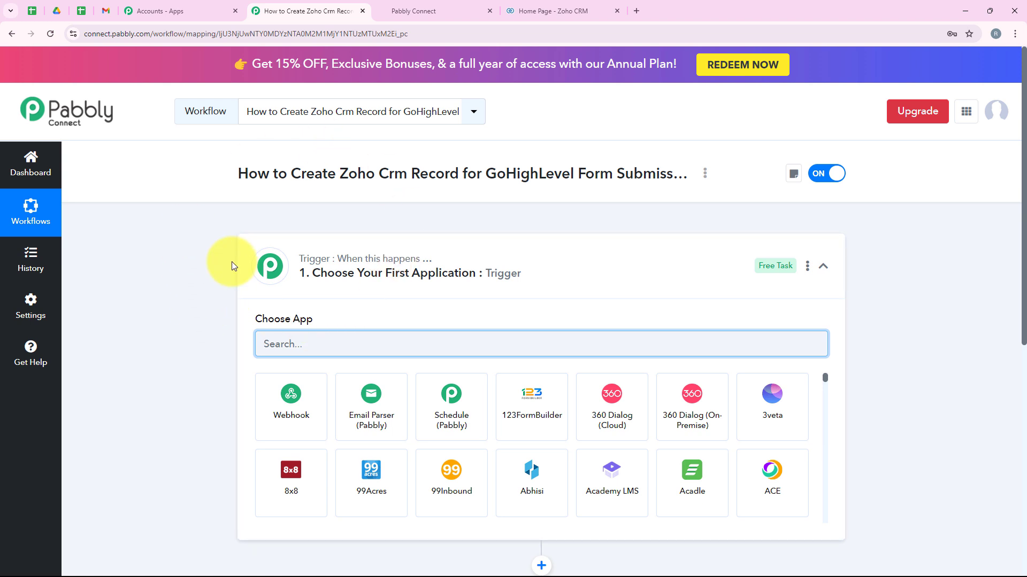
# - Expand the trigger step and search its app list for 'LeadCo'
pyautogui.click(267, 264)
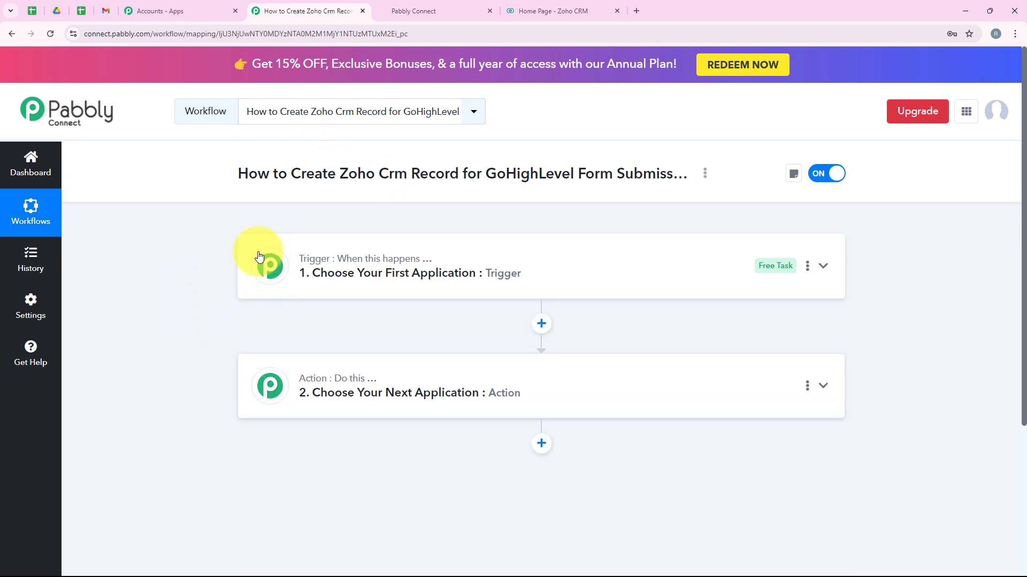
pyautogui.moveTo(381, 258)
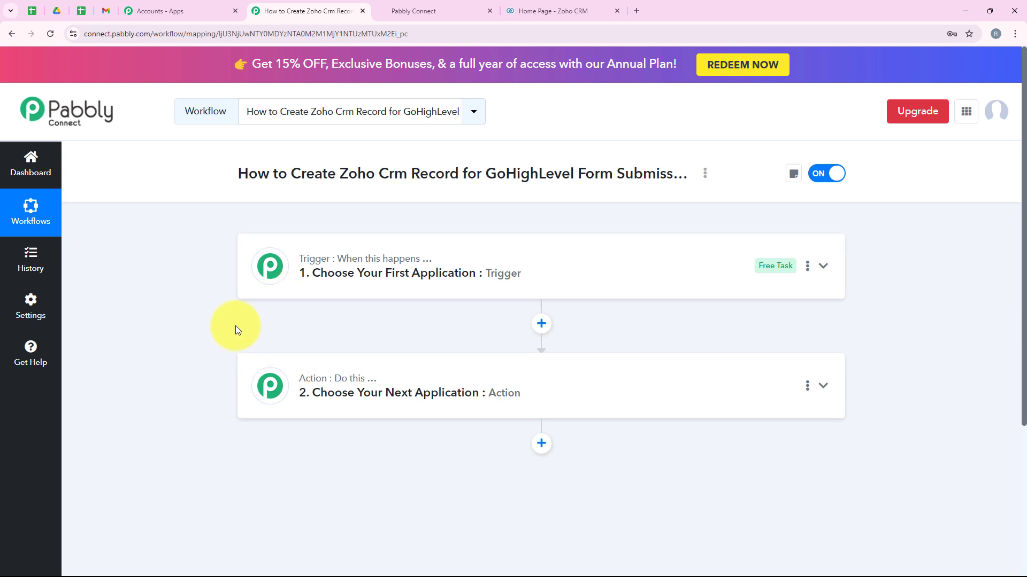
pyautogui.click(306, 255)
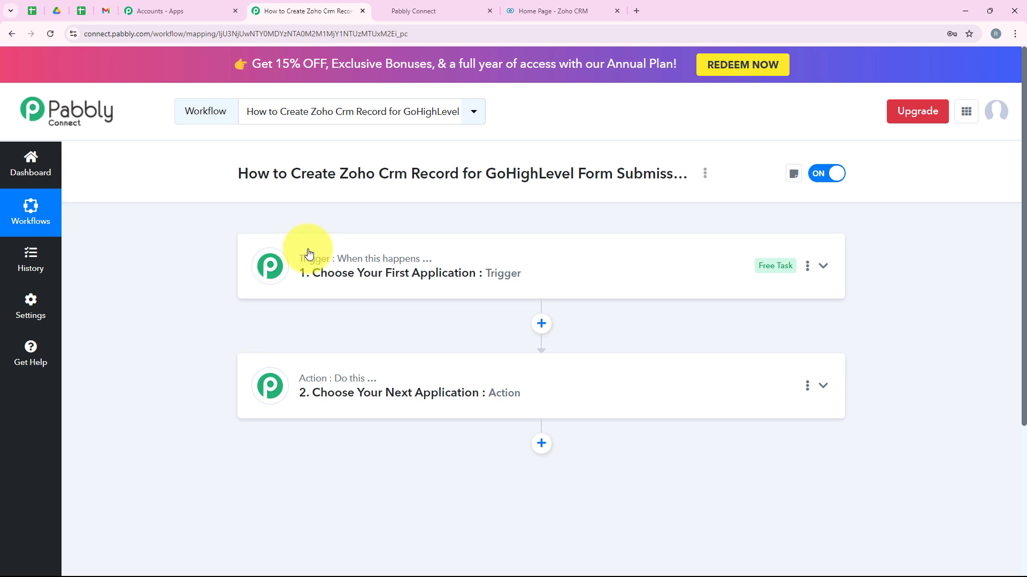
pyautogui.click(315, 352)
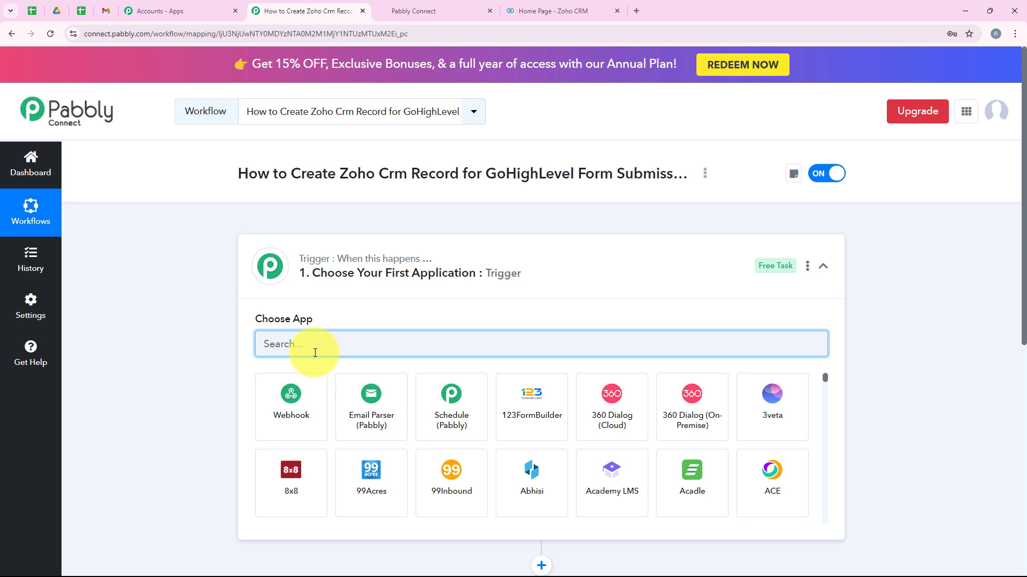
pyautogui.write('L')
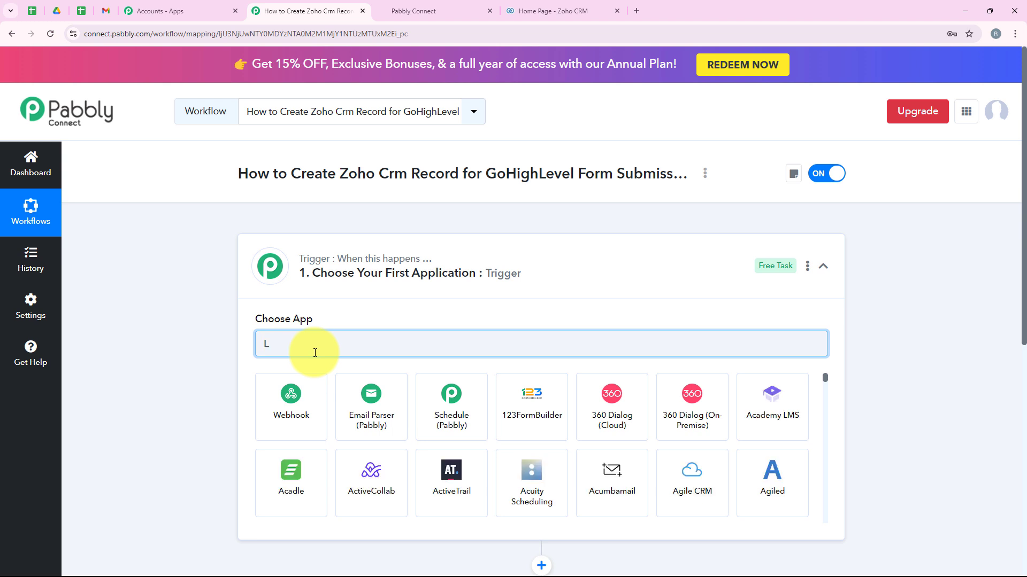
pyautogui.press('BackSpace')
pyautogui.write('LeadC')
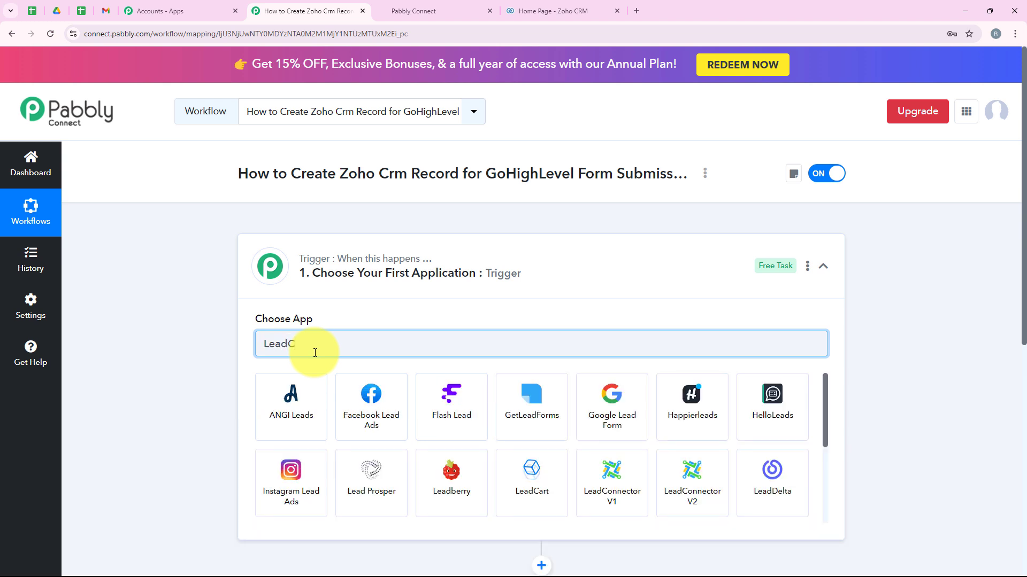
pyautogui.write('onnector')
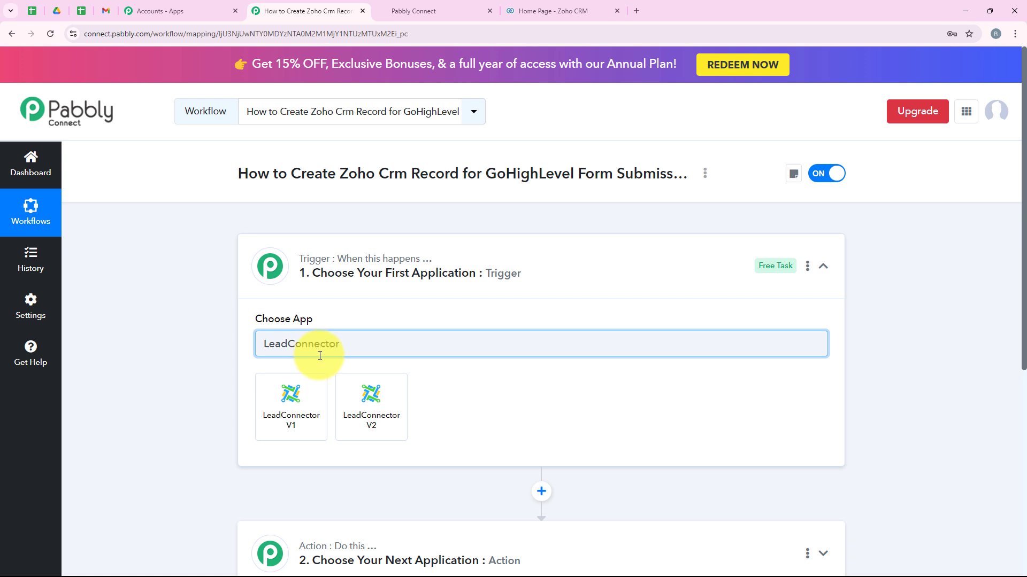
# - Set the trigger to LeadConnector V2 with the Form Submitted event
pyautogui.click(367, 422)
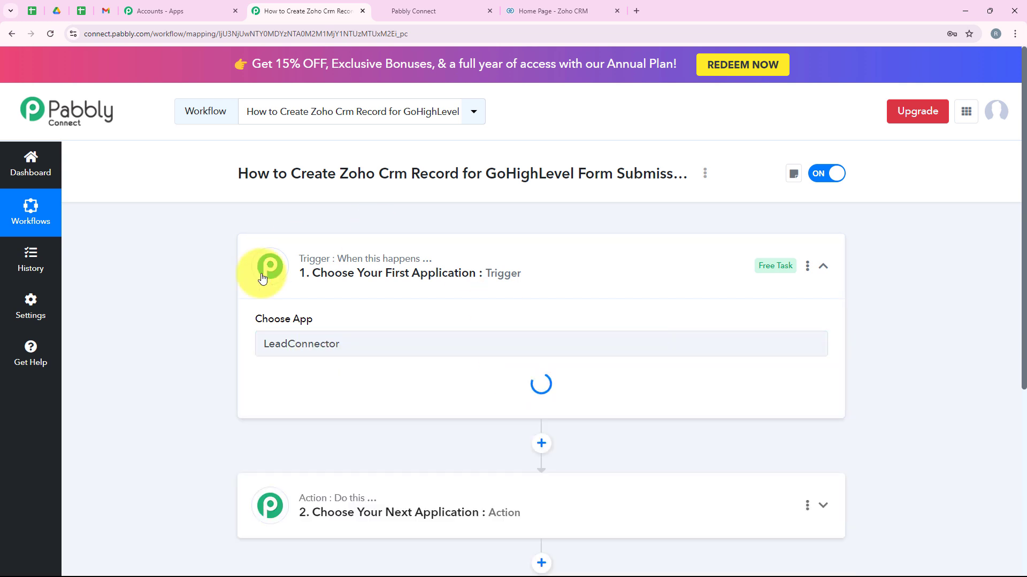
pyautogui.click(337, 399)
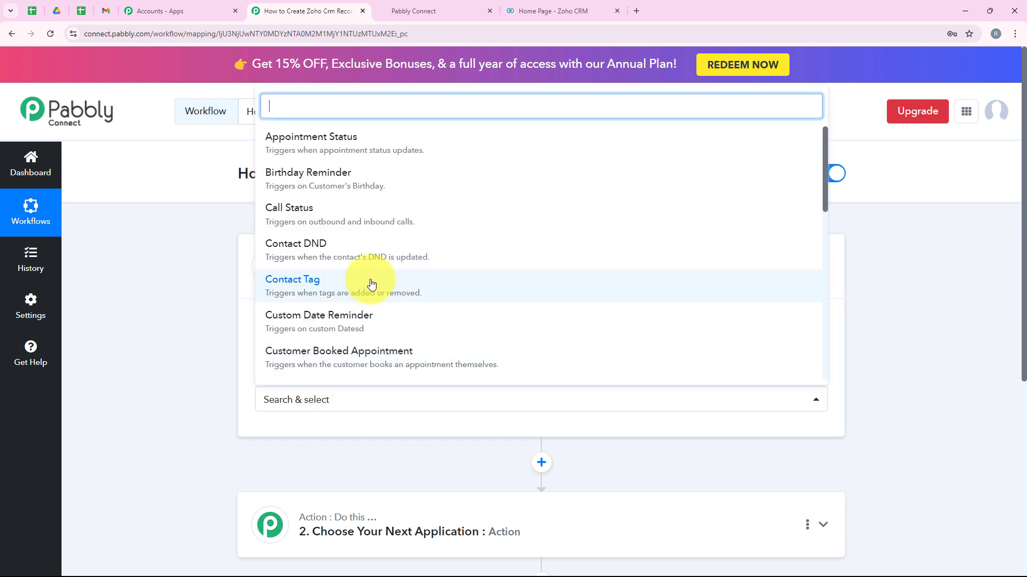
pyautogui.scroll(-3, 368, 283)
pyautogui.scroll(-3, 372, 283)
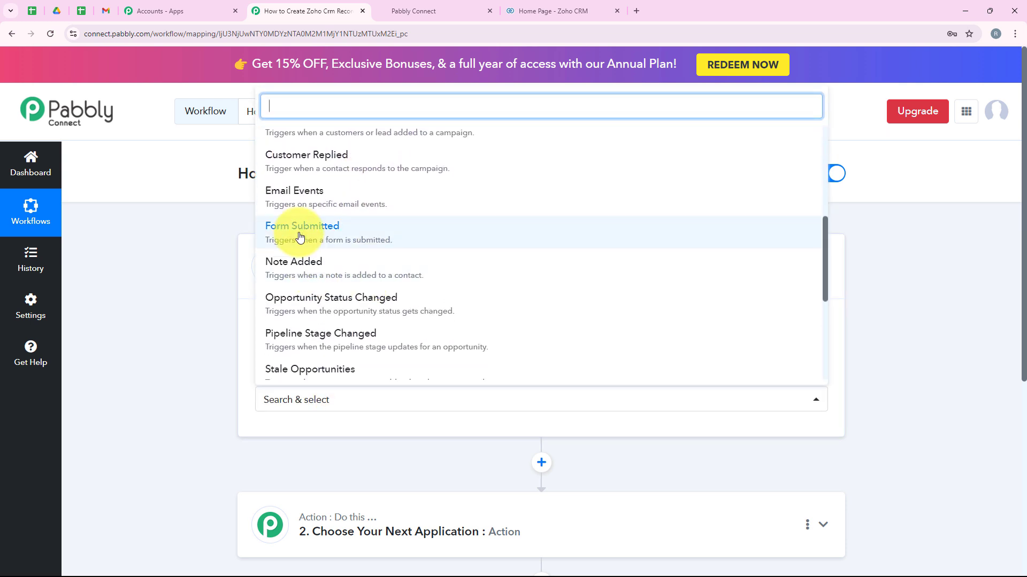
pyautogui.click(419, 239)
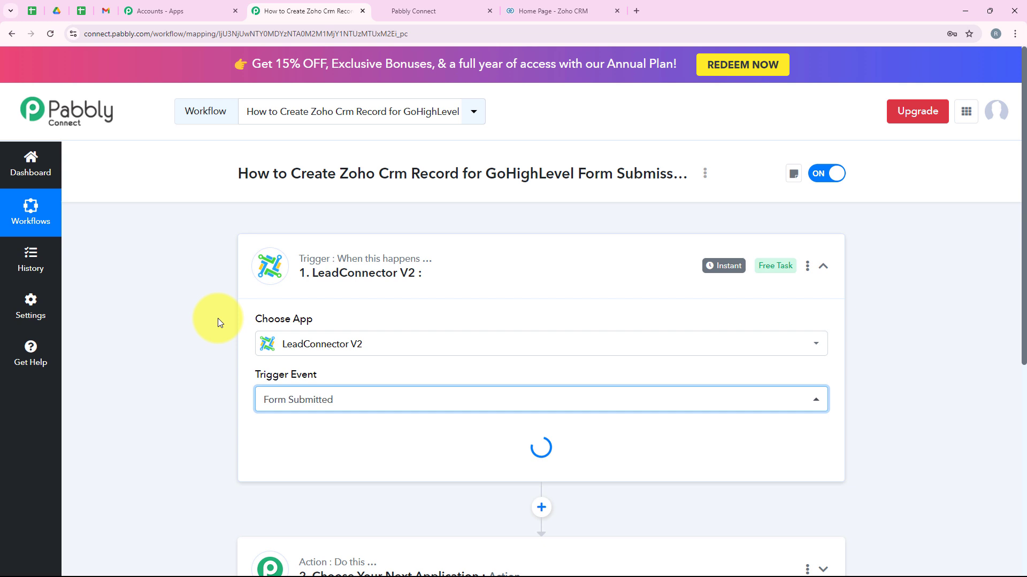
# - Copy the trigger's webhook URL and switch to the HighLevel dashboard tab
pyautogui.scroll(-3, 458, 278)
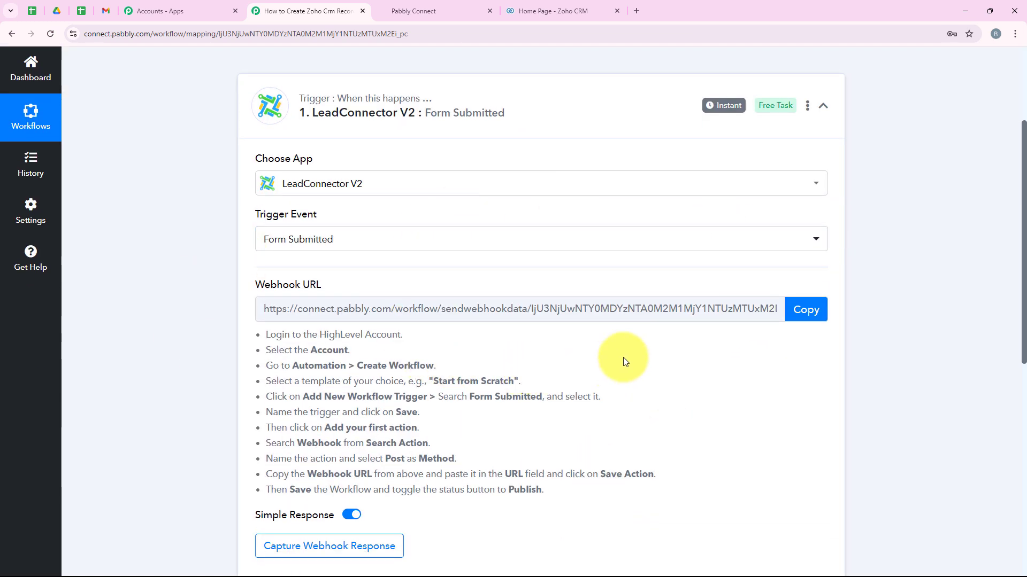
pyautogui.click(797, 313)
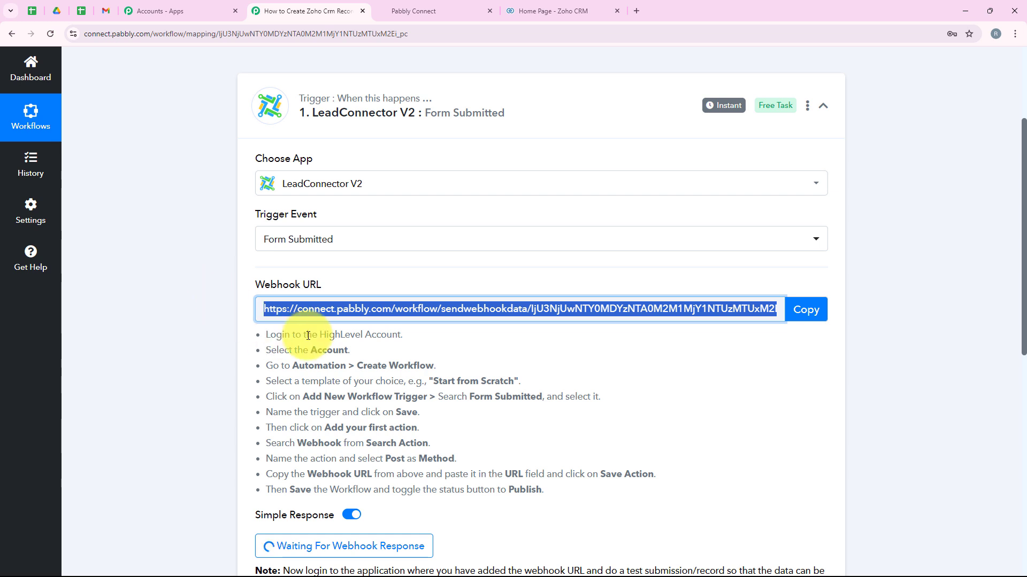
pyautogui.click(813, 308)
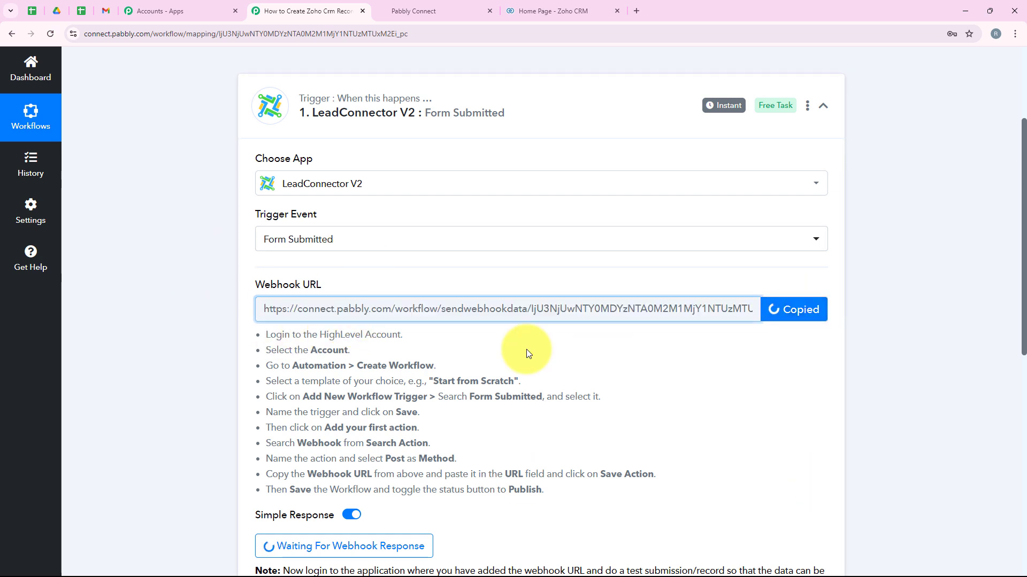
pyautogui.moveTo(263, 328); pyautogui.dragTo(576, 490)
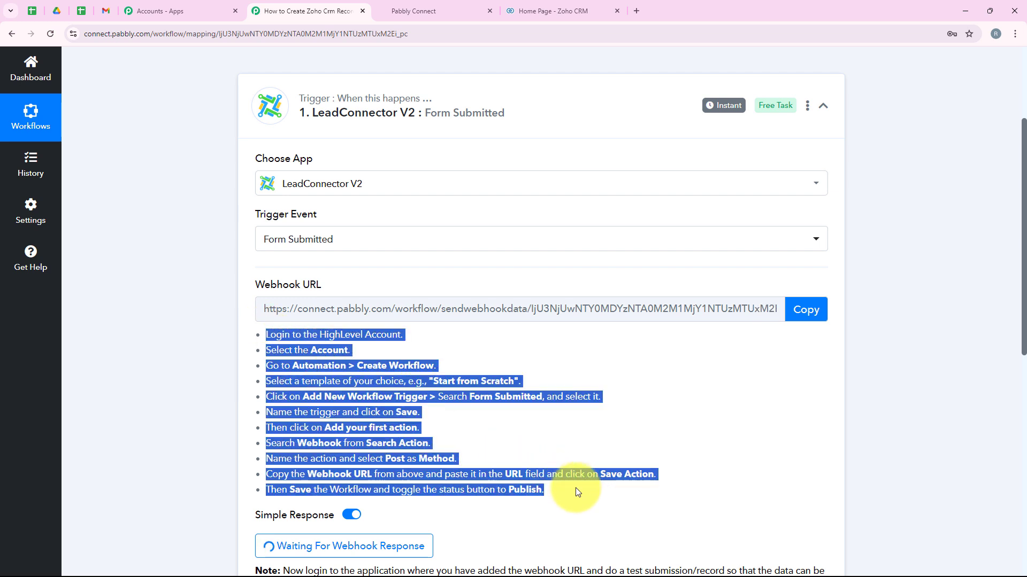
pyautogui.click(580, 426)
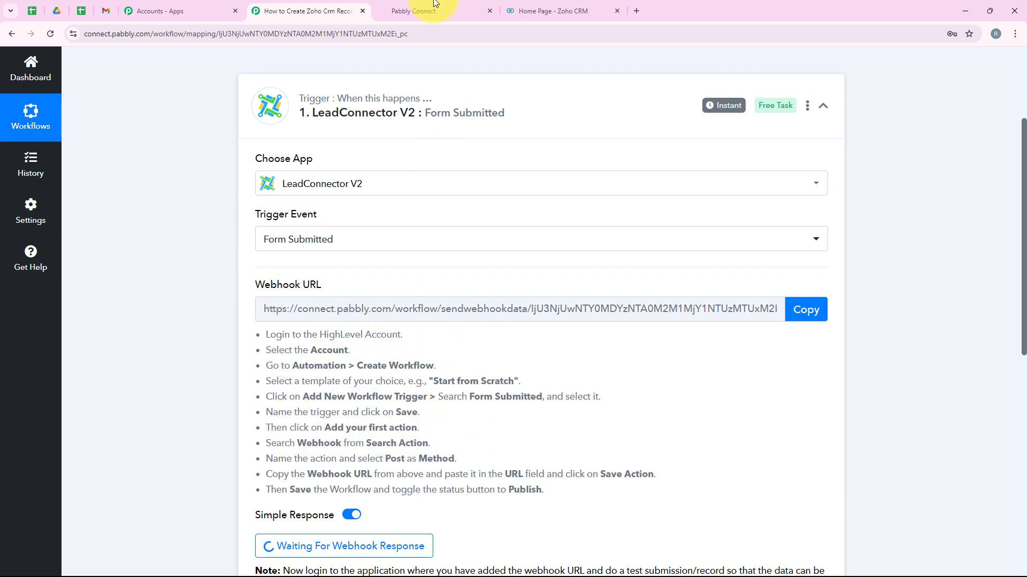
pyautogui.click(418, 11)
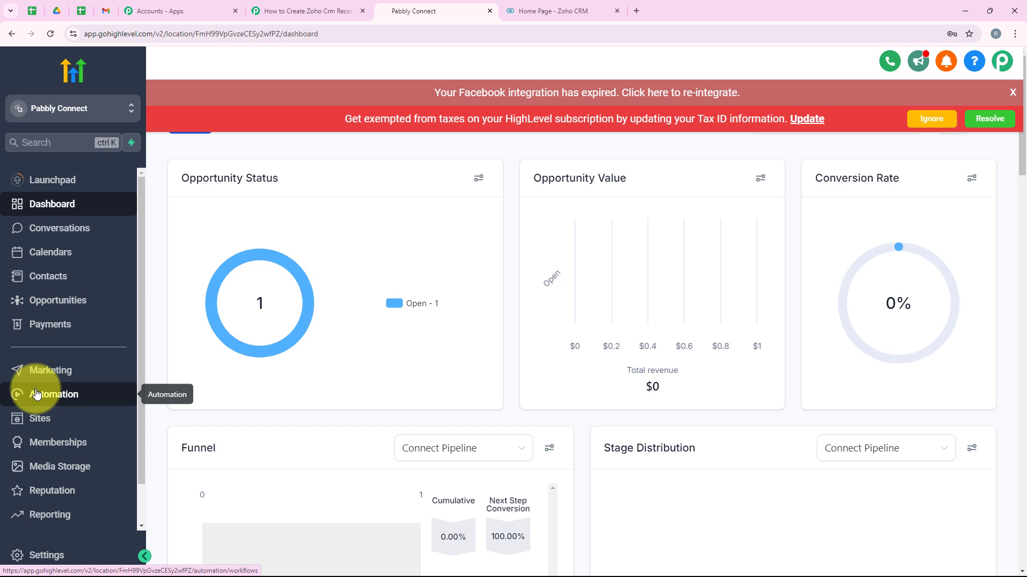
# - Start a new automation workflow from scratch
pyautogui.click(19, 394)
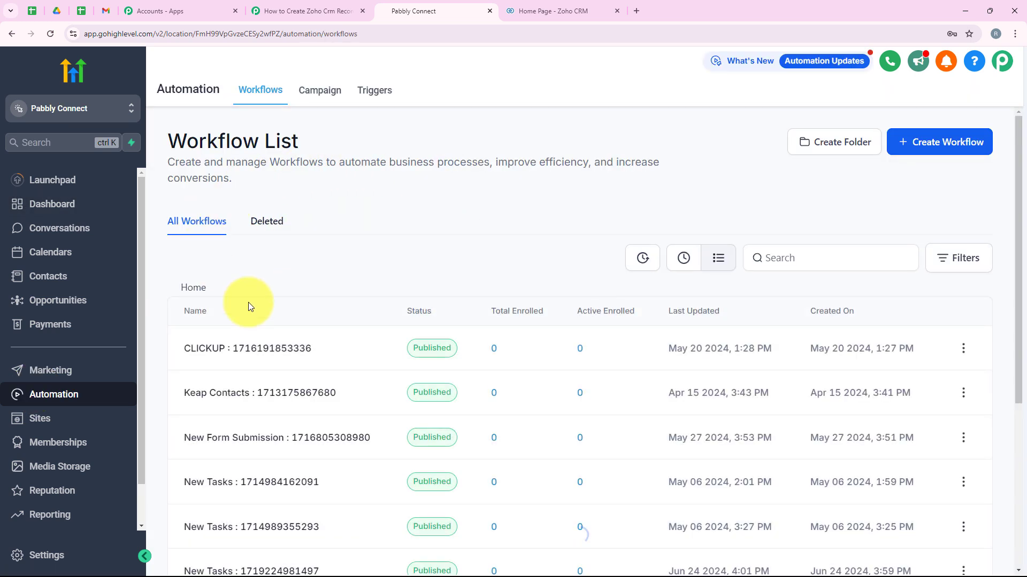
pyautogui.scroll(-2, 336, 294)
pyautogui.scroll(-1, 336, 305)
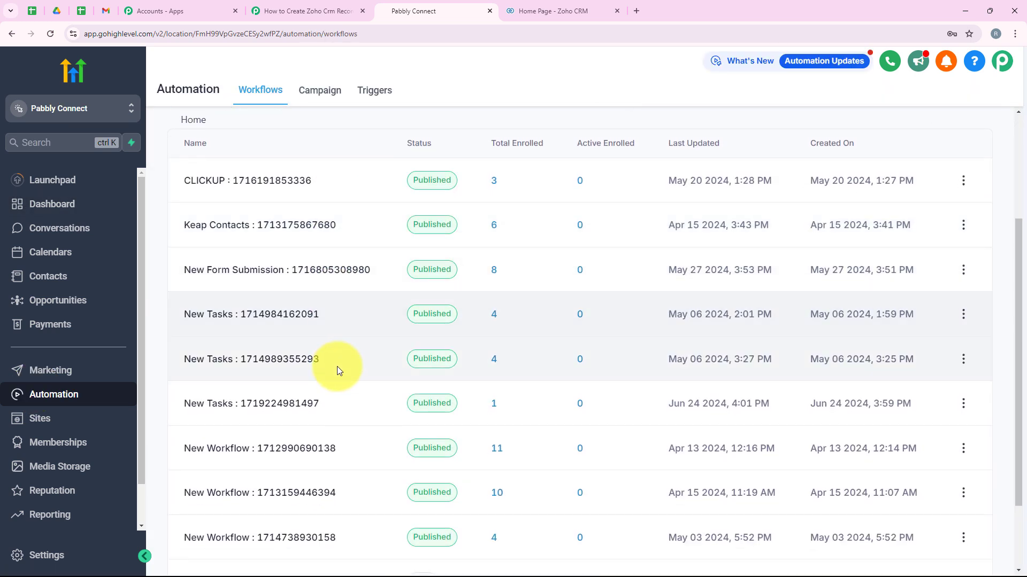
pyautogui.scroll(3, 339, 364)
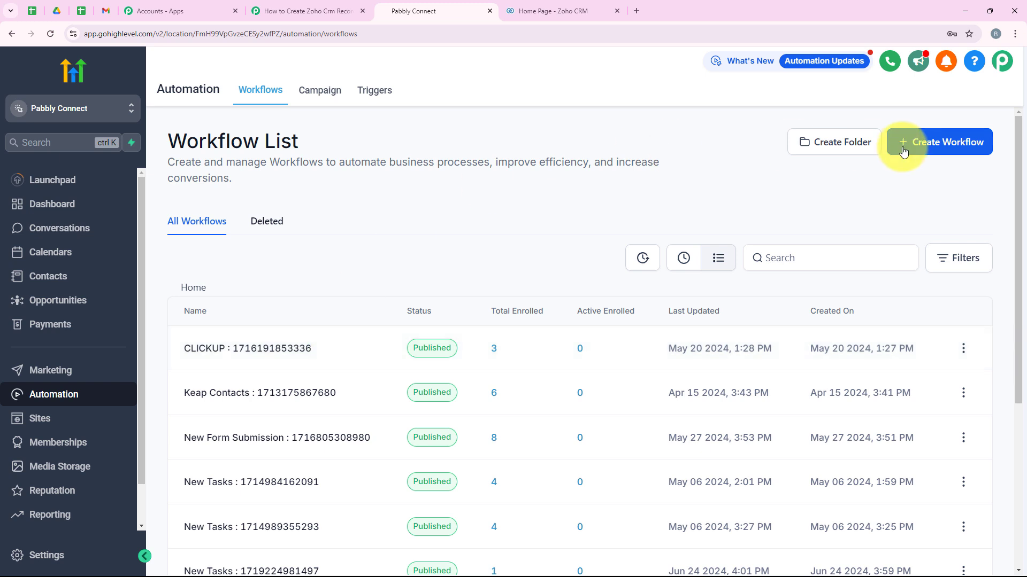
pyautogui.click(903, 152)
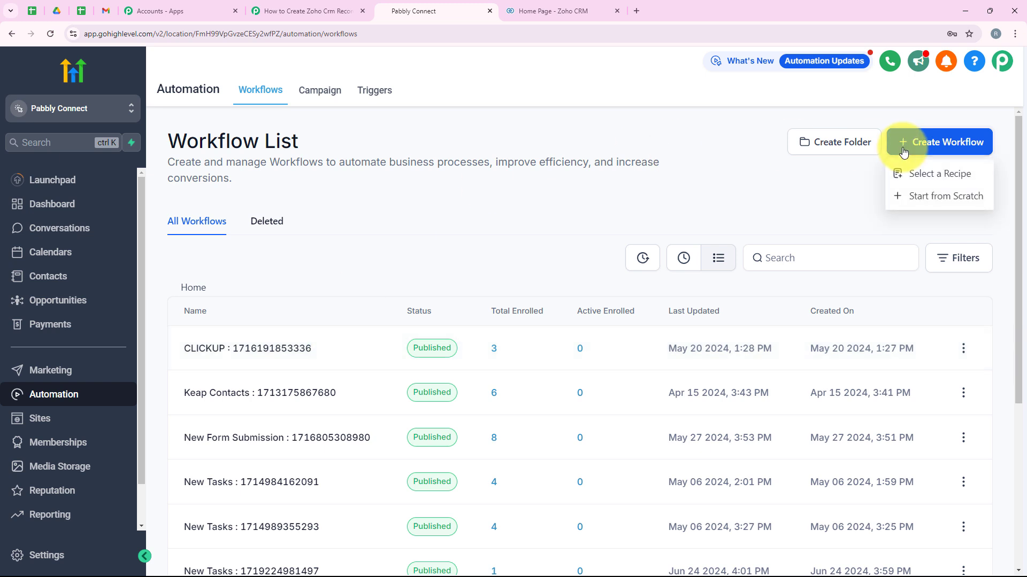
pyautogui.click(929, 202)
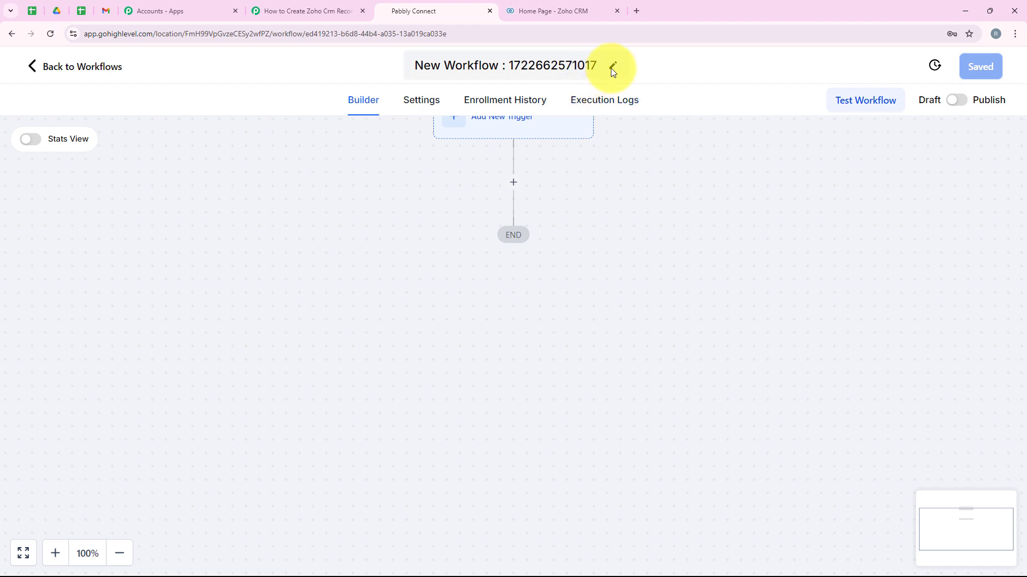
# - Rename the workflow from 'New Workflow' to 'Zoho CRM'
pyautogui.click(481, 64)
pyautogui.moveTo(497, 71); pyautogui.dragTo(403, 72)
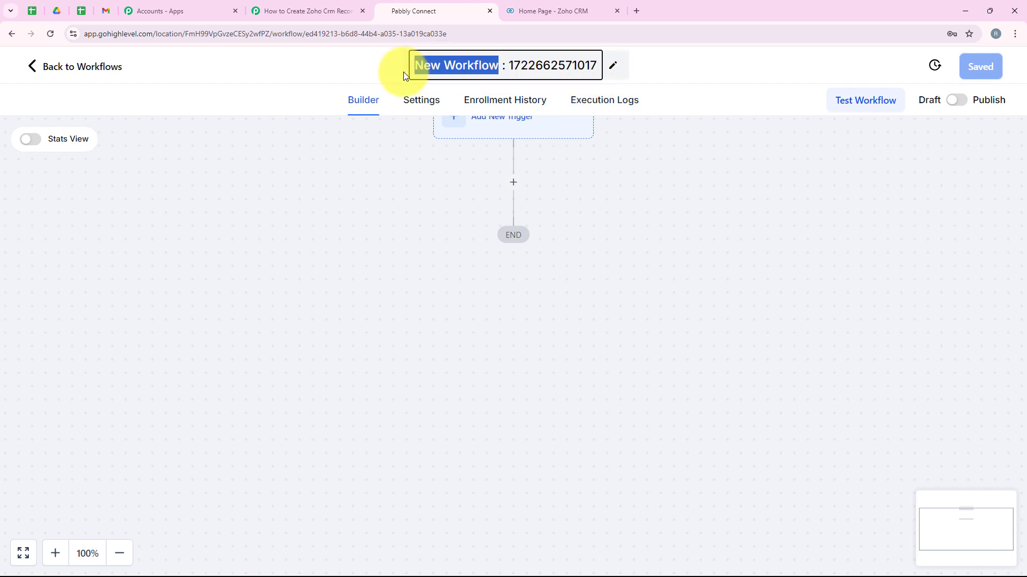
pyautogui.write('Zoho')
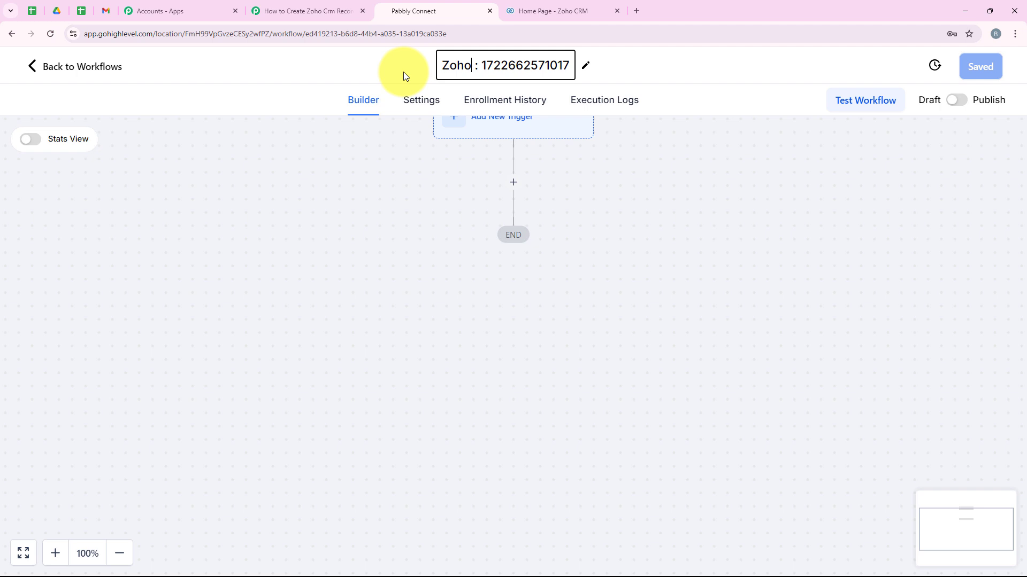
pyautogui.write(' CR')
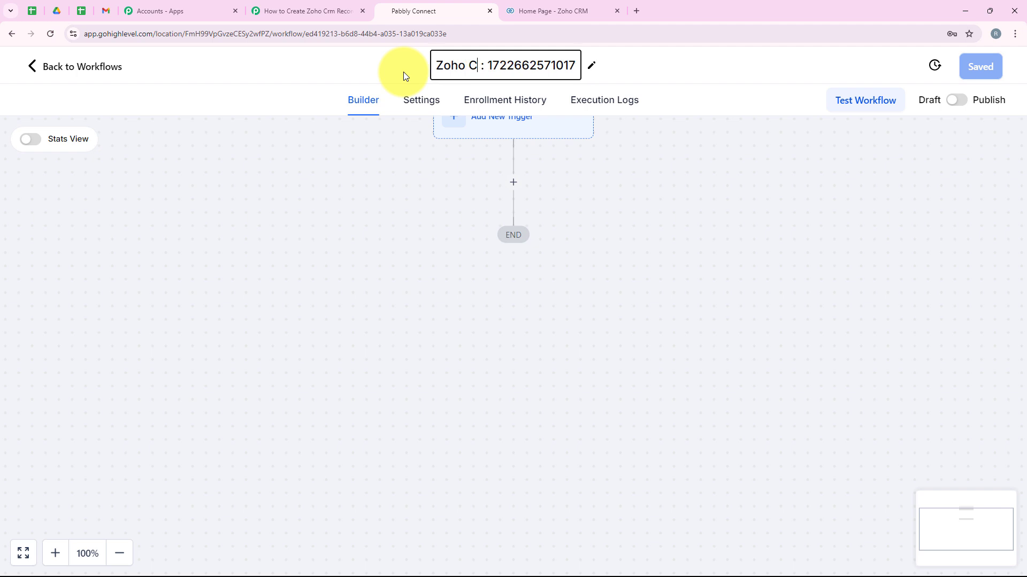
pyautogui.write('M')
pyautogui.click(425, 240)
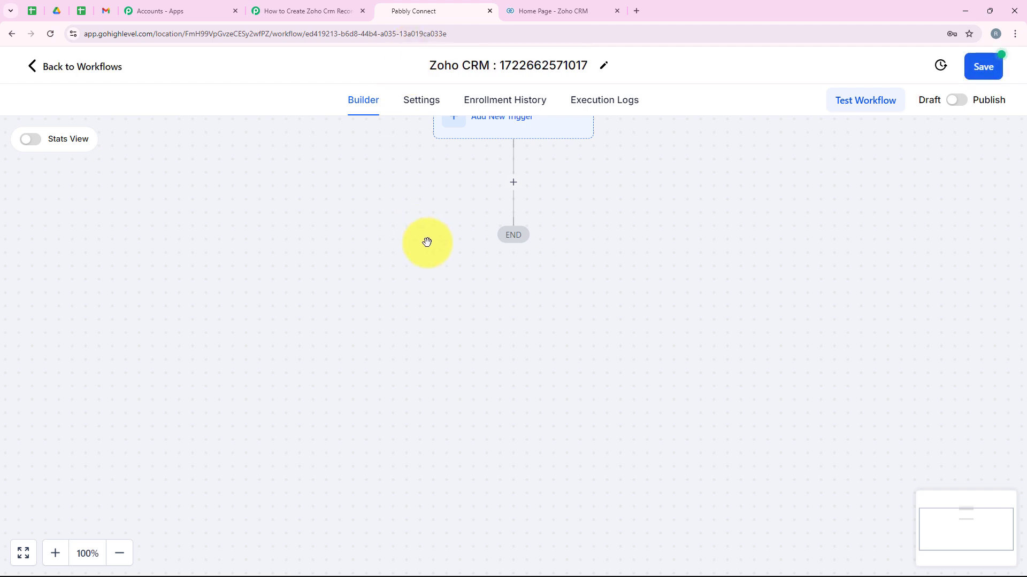
pyautogui.scroll(2, 382, 270)
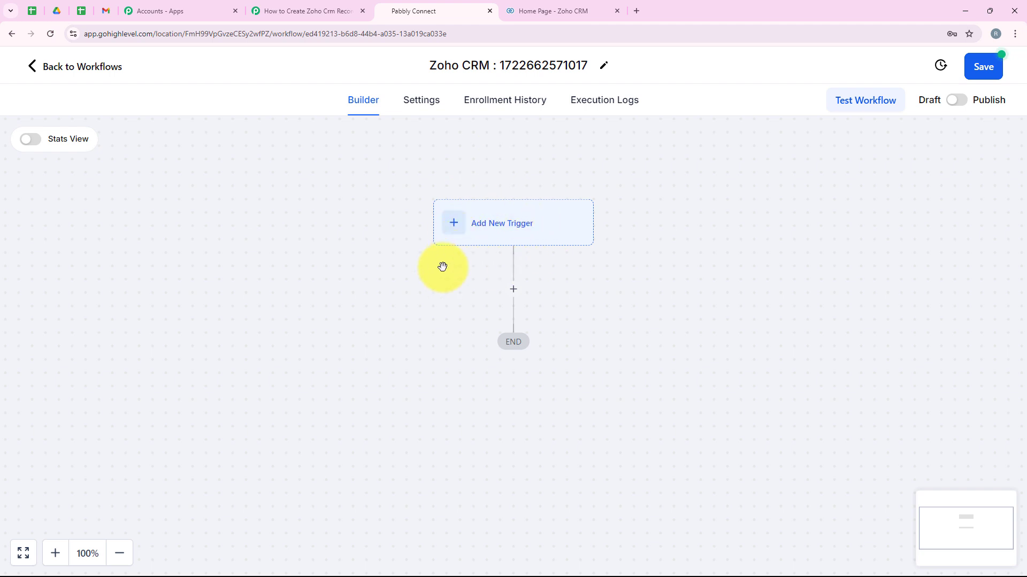
# - Add and save a Form Submitted trigger, found by searching 'for'
pyautogui.click(454, 221)
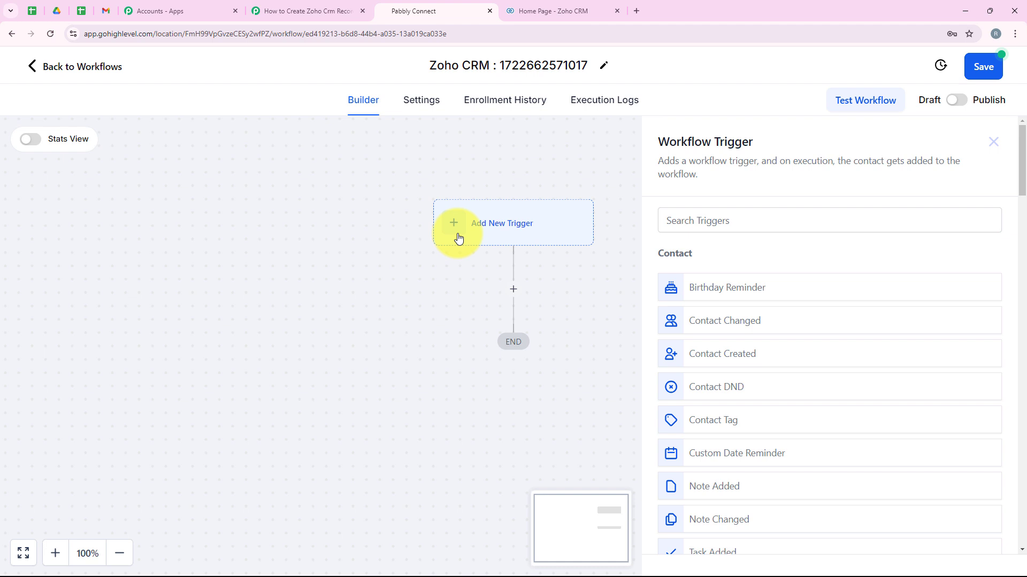
pyautogui.click(748, 226)
pyautogui.write('form')
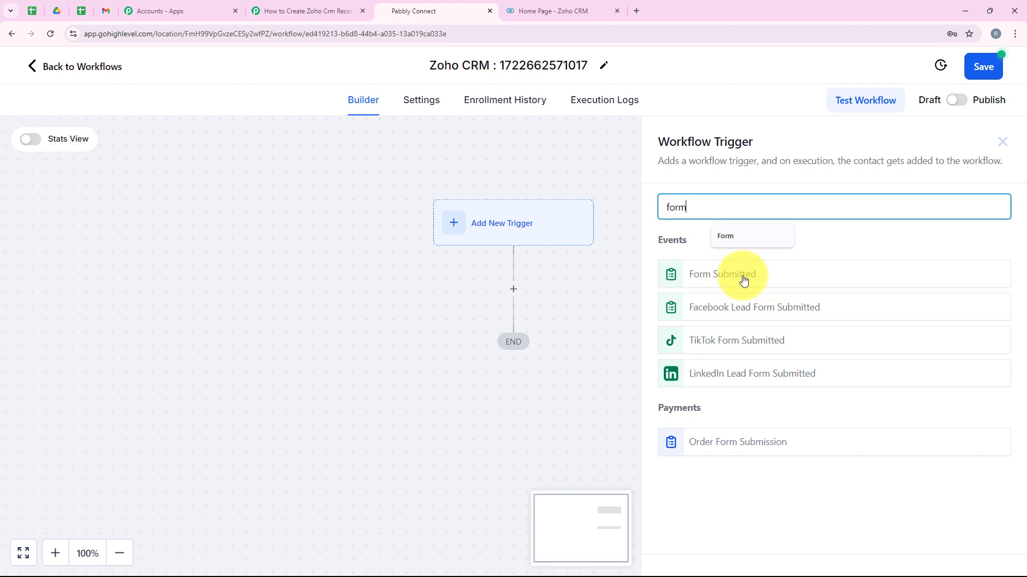
pyautogui.click(743, 280)
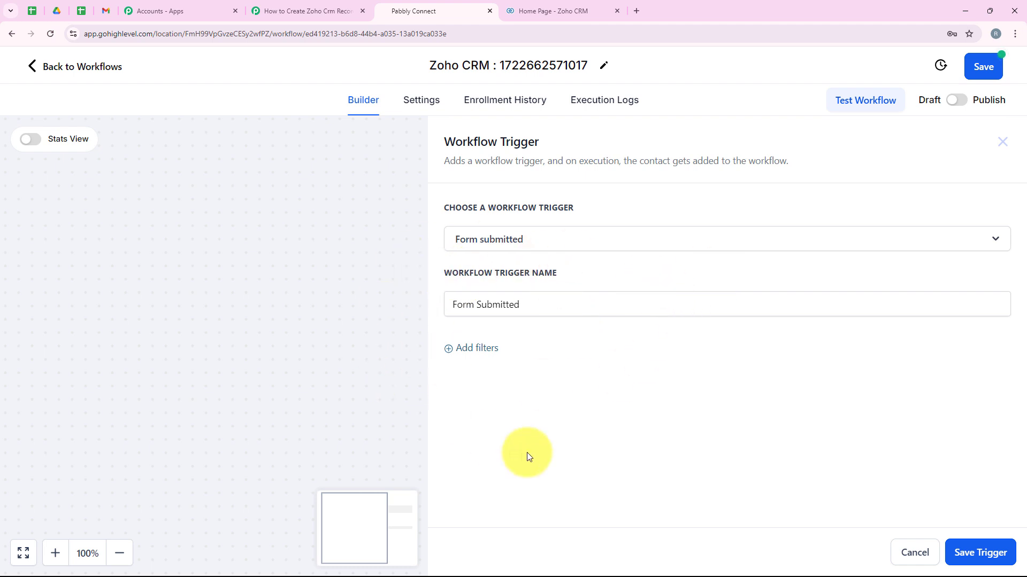
pyautogui.click(966, 552)
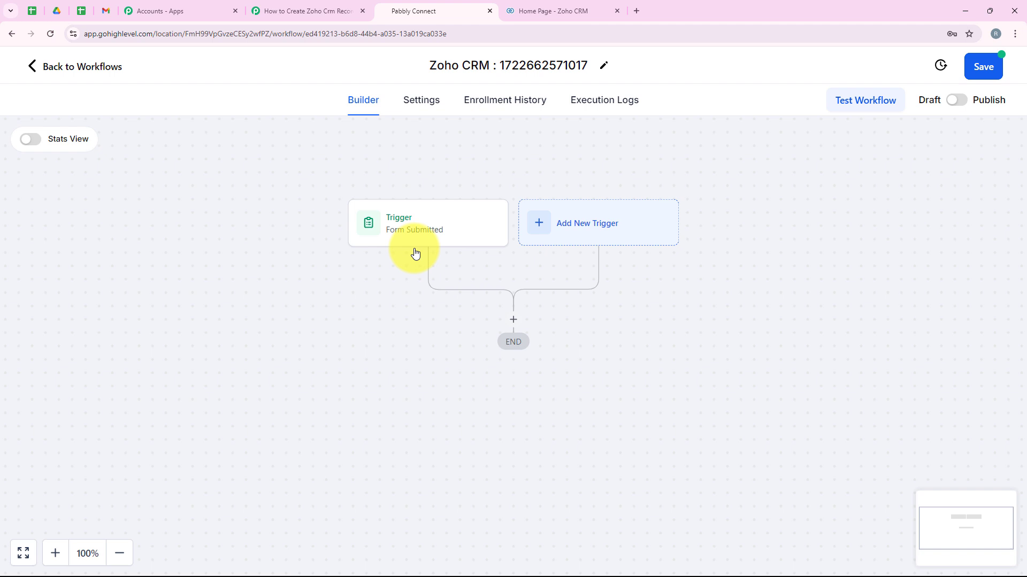
# - Add a Webhook action using POST with the pasted Pabbly webhook URL
pyautogui.click(514, 321)
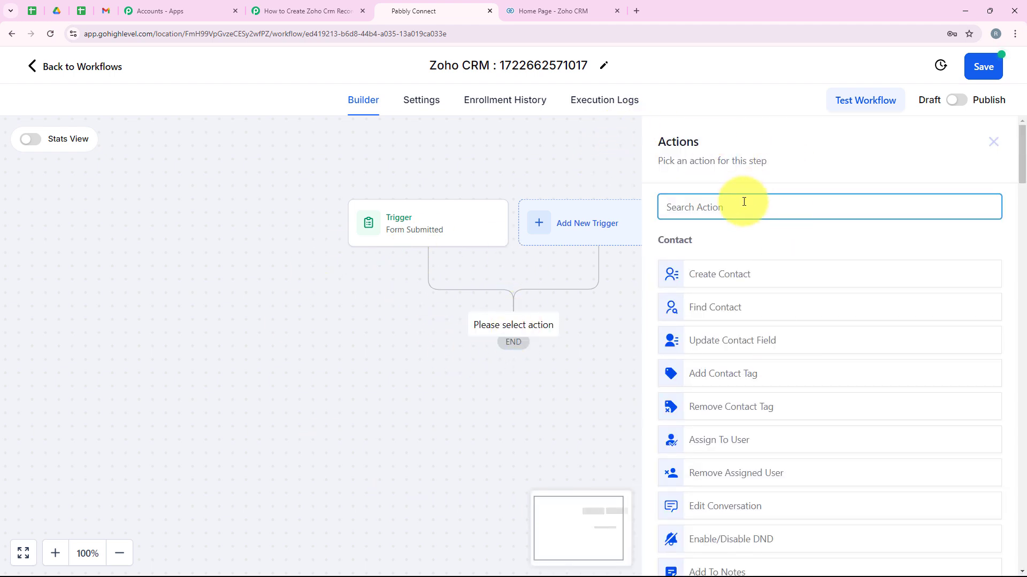
pyautogui.write('Web')
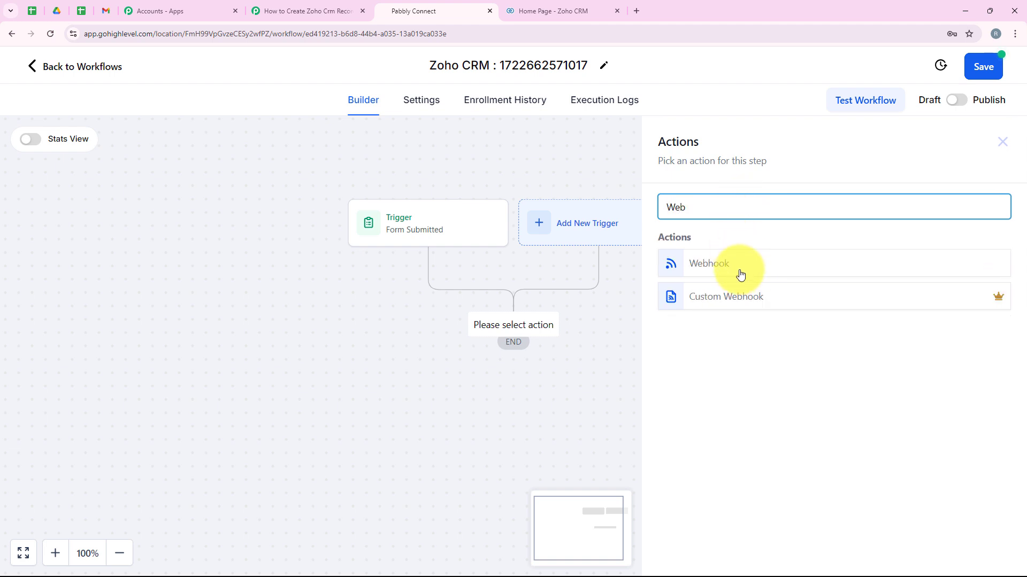
pyautogui.click(740, 274)
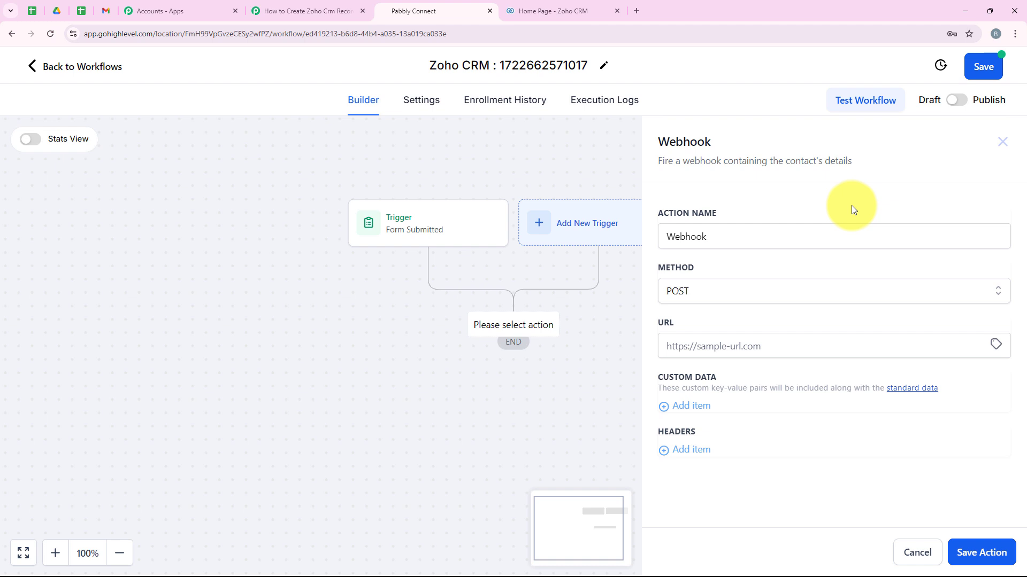
pyautogui.click(724, 243)
pyautogui.click(729, 206)
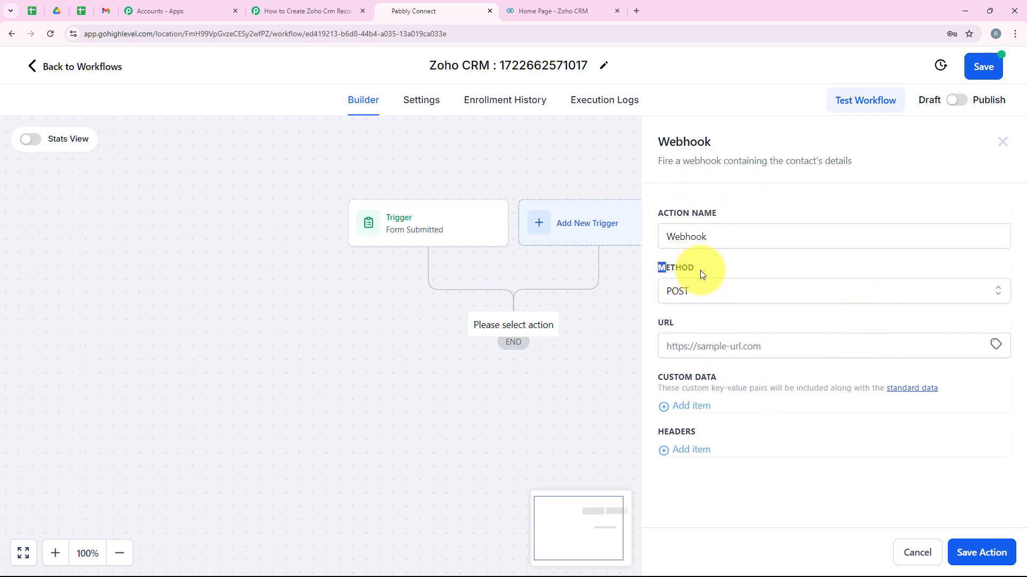
pyautogui.click(709, 290)
pyautogui.click(701, 323)
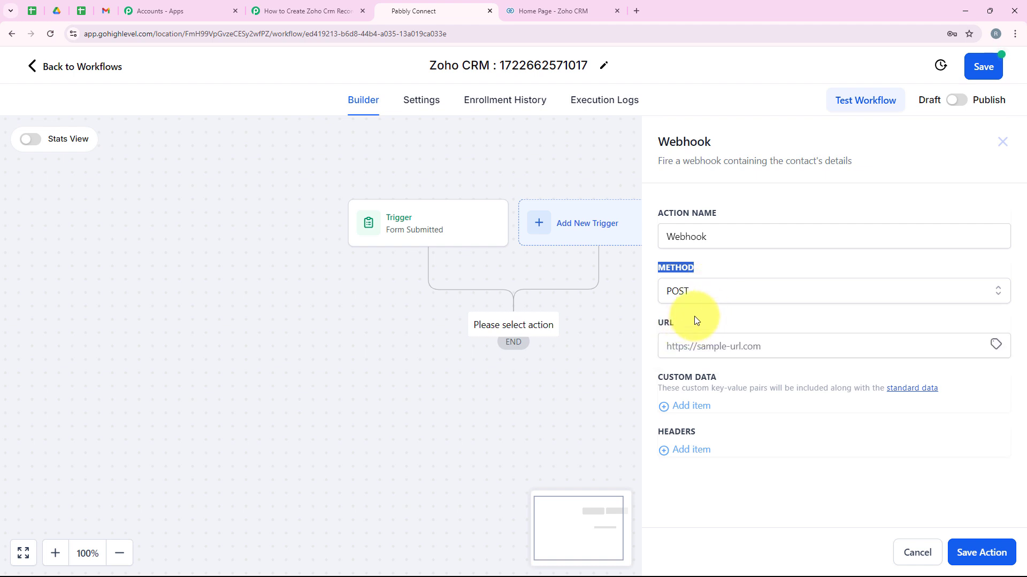
pyautogui.click(694, 320)
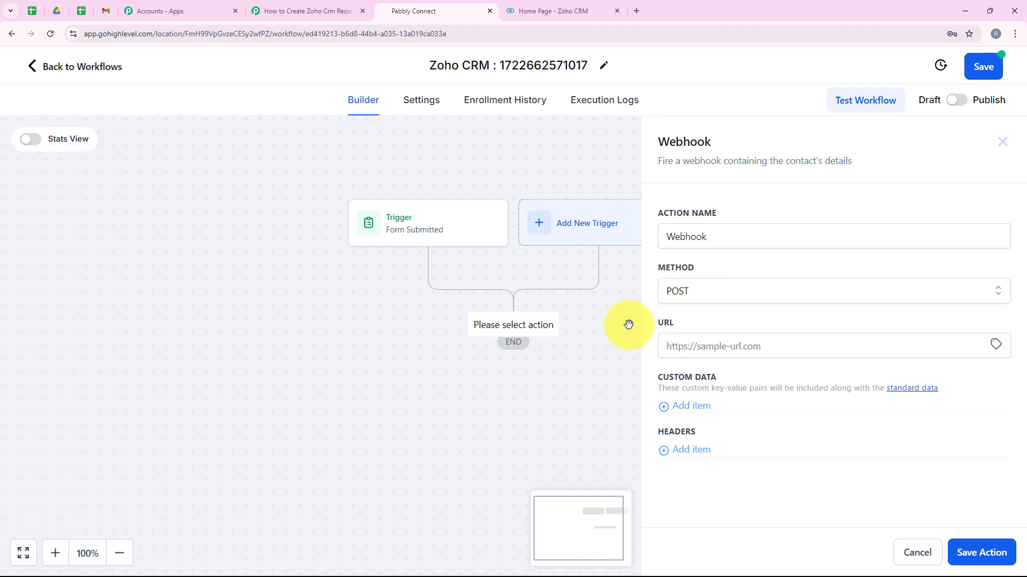
pyautogui.rightClick(726, 348)
pyautogui.click(743, 228)
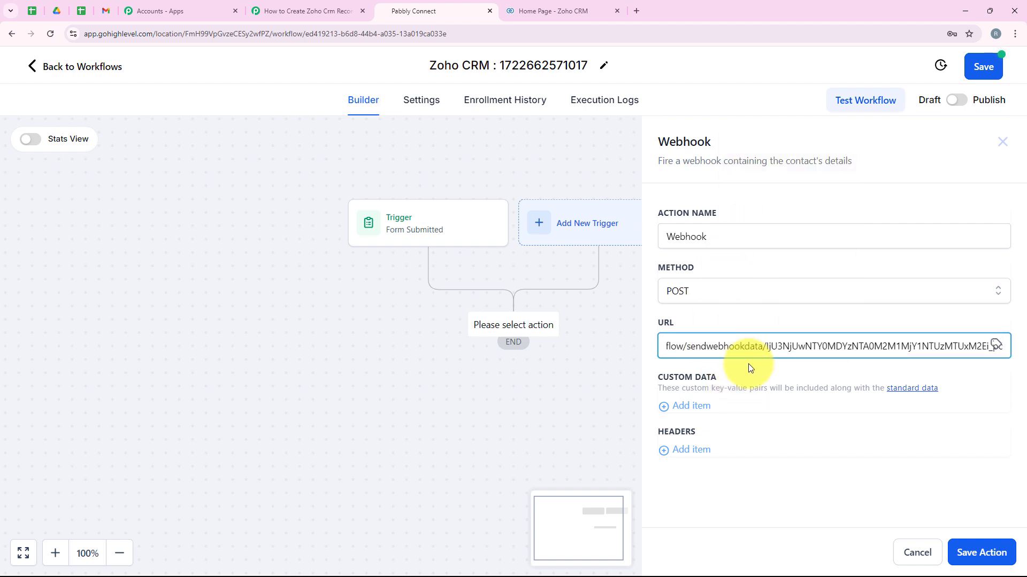
pyautogui.click(773, 450)
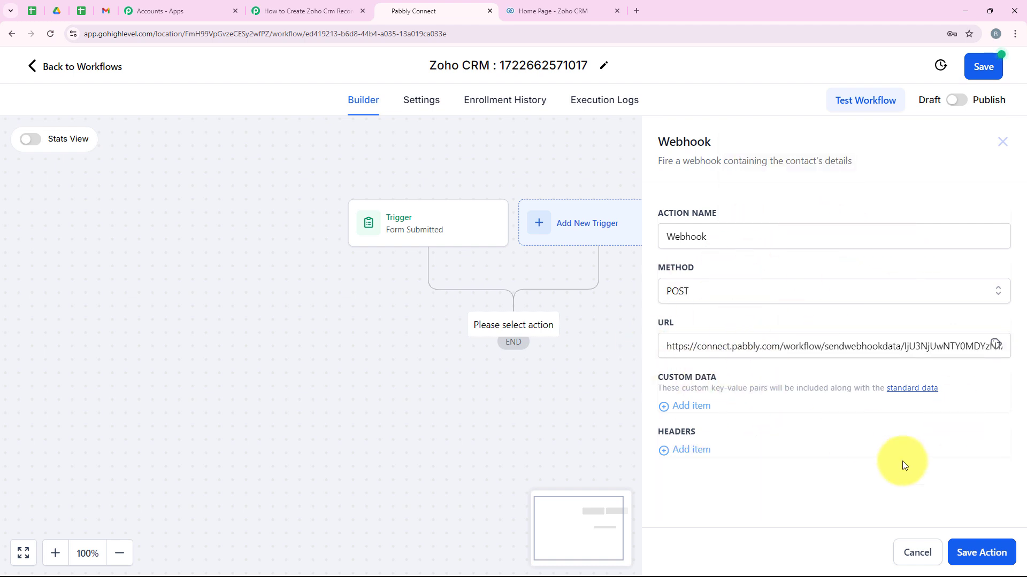
pyautogui.click(981, 553)
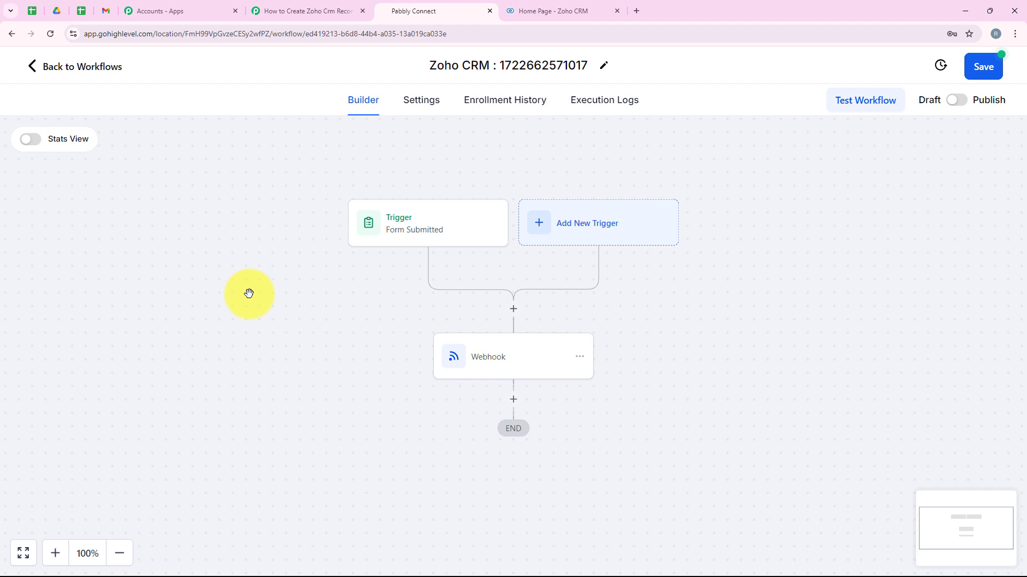
# - Save and publish the workflow, then return to Pabbly Connect
pyautogui.click(978, 66)
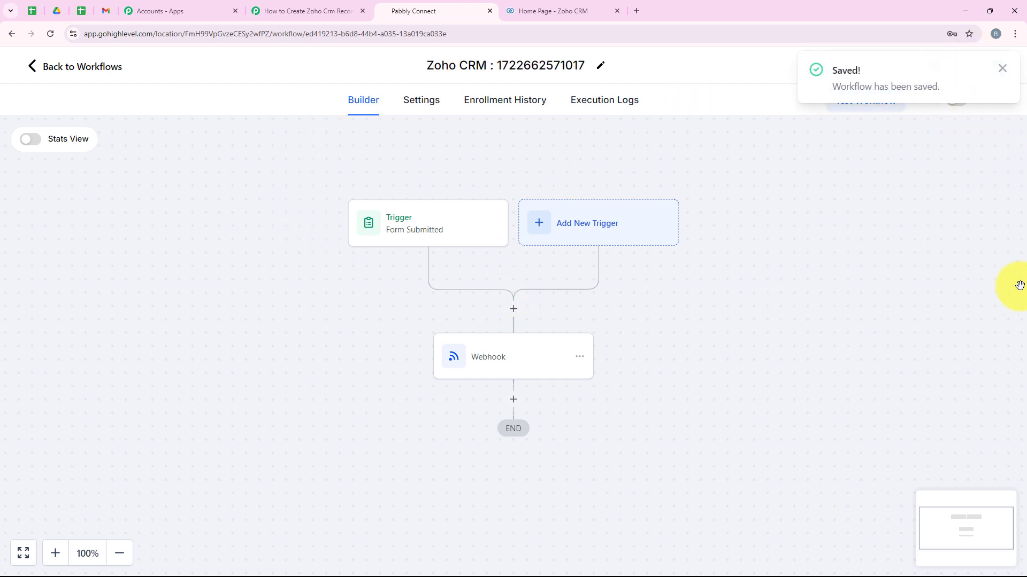
pyautogui.click(1003, 68)
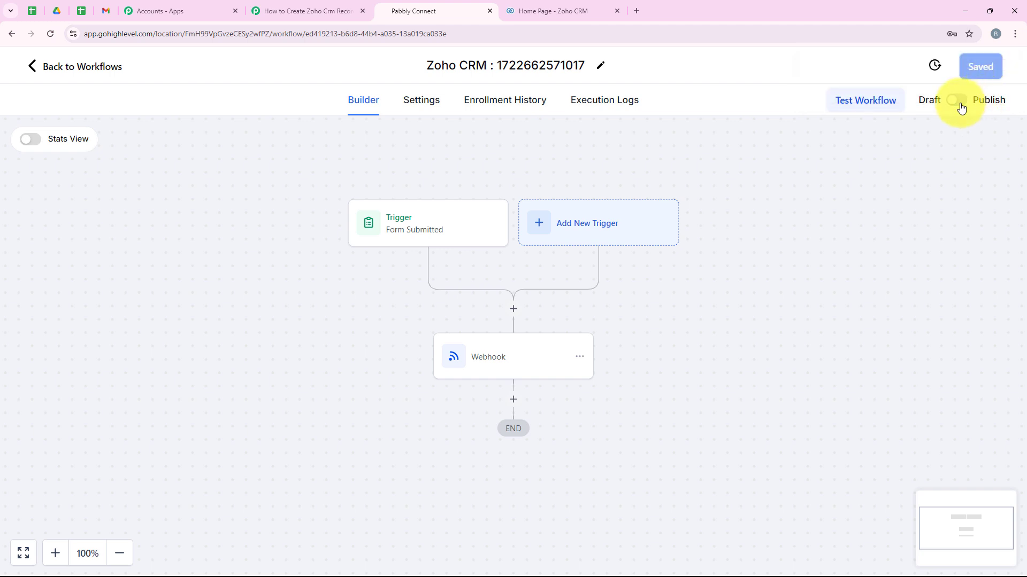
pyautogui.click(976, 73)
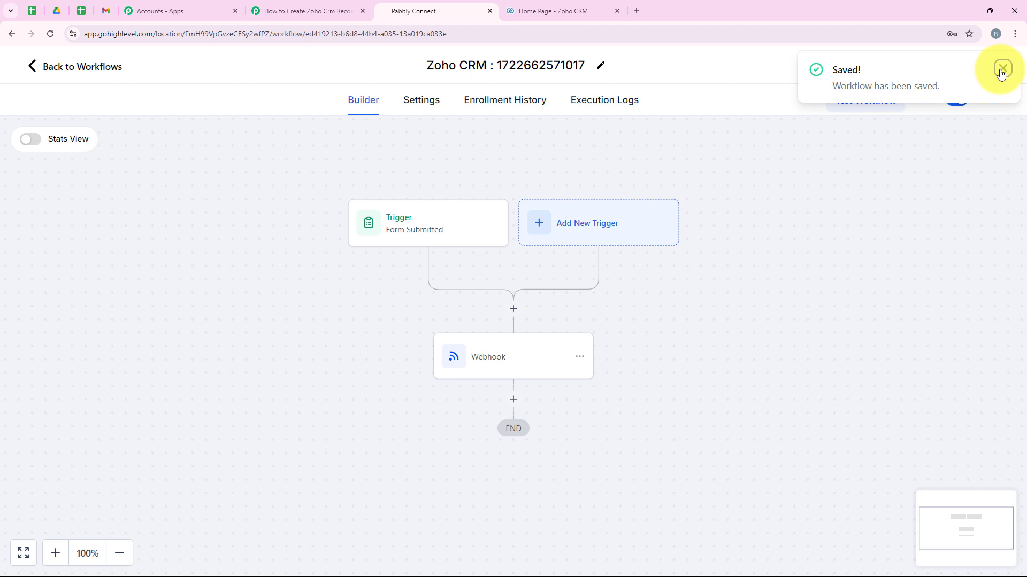
pyautogui.click(1002, 67)
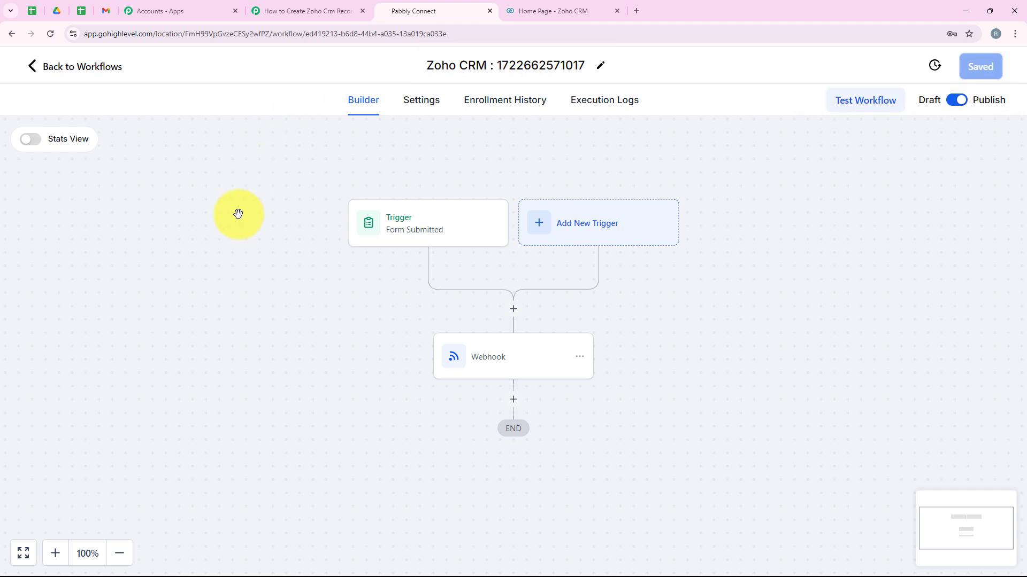
pyautogui.click(299, 8)
# - Read the trigger's note asking for a test submission, then go back to HighLevel
pyautogui.scroll(-2, 210, 349)
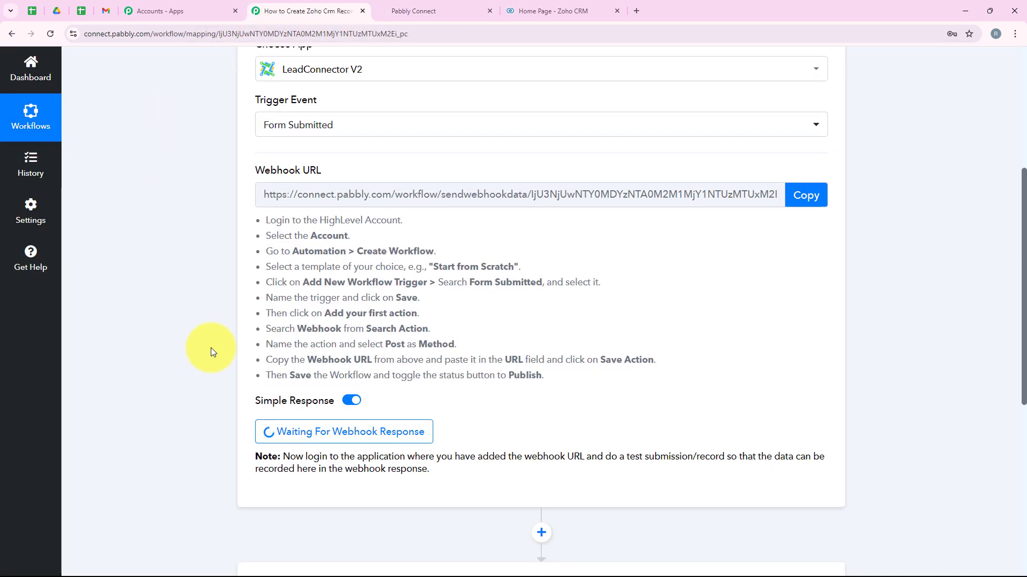
pyautogui.scroll(-1, 211, 347)
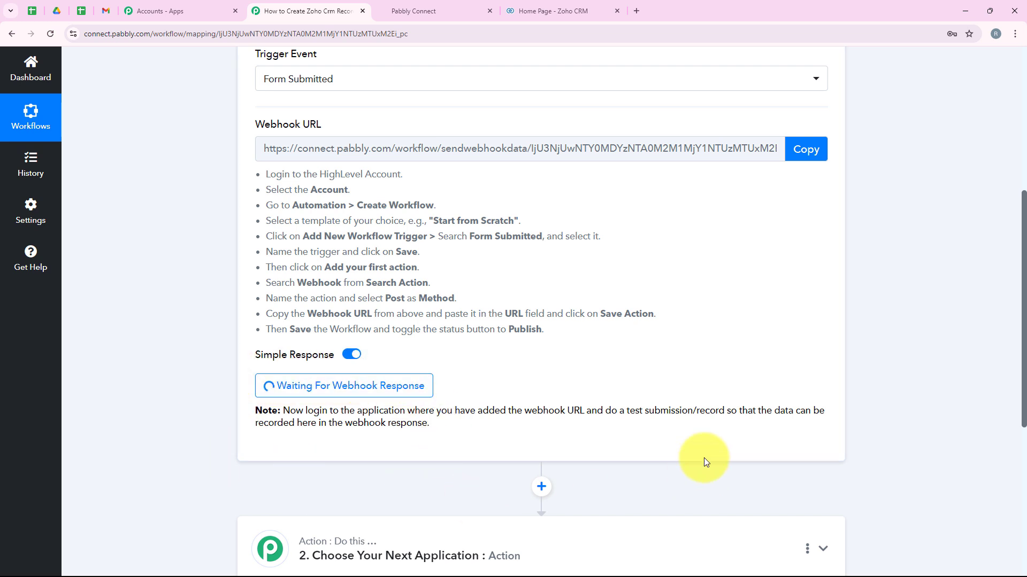
pyautogui.moveTo(603, 411); pyautogui.dragTo(728, 410)
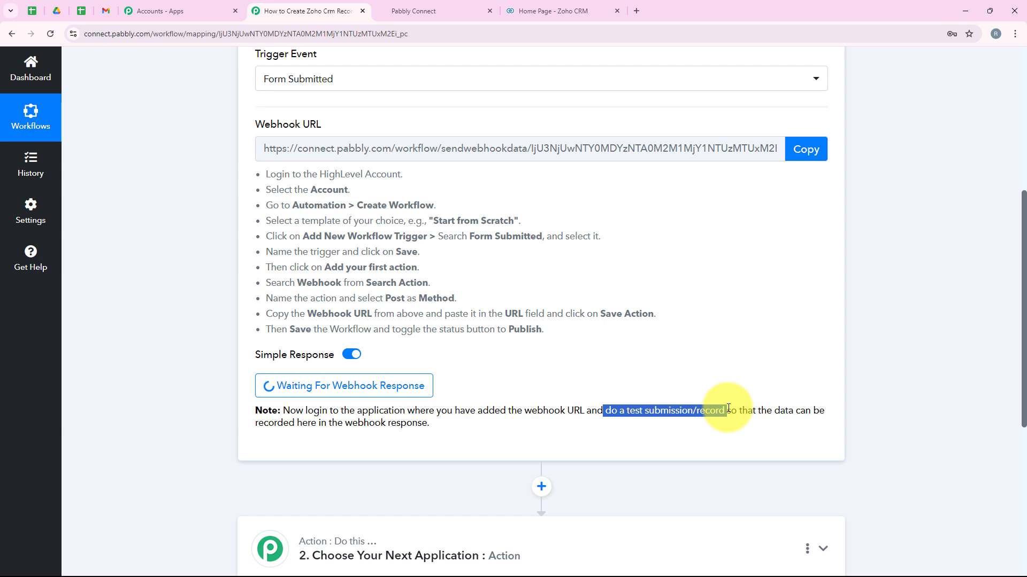
pyautogui.click(462, 423)
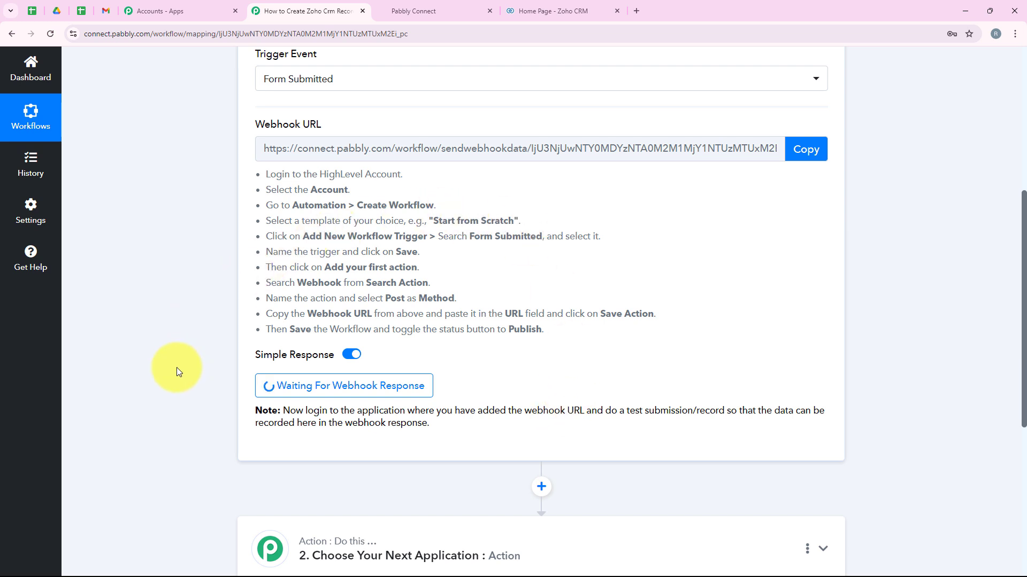
pyautogui.click(413, 11)
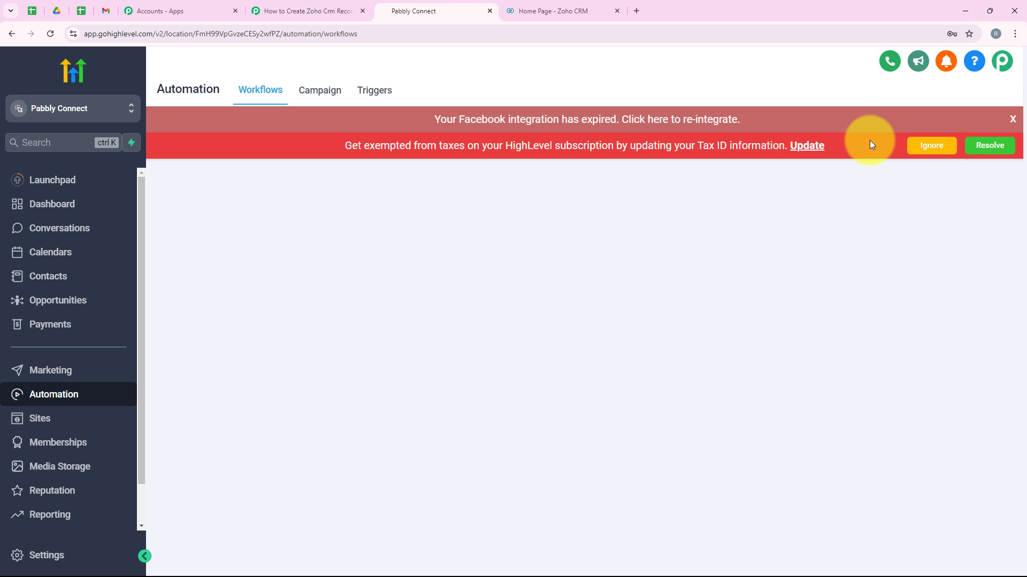
# - Dismiss the tax banner and page to page 3 of workflows to confirm publishing
pyautogui.click(931, 146)
pyautogui.scroll(-1, 592, 297)
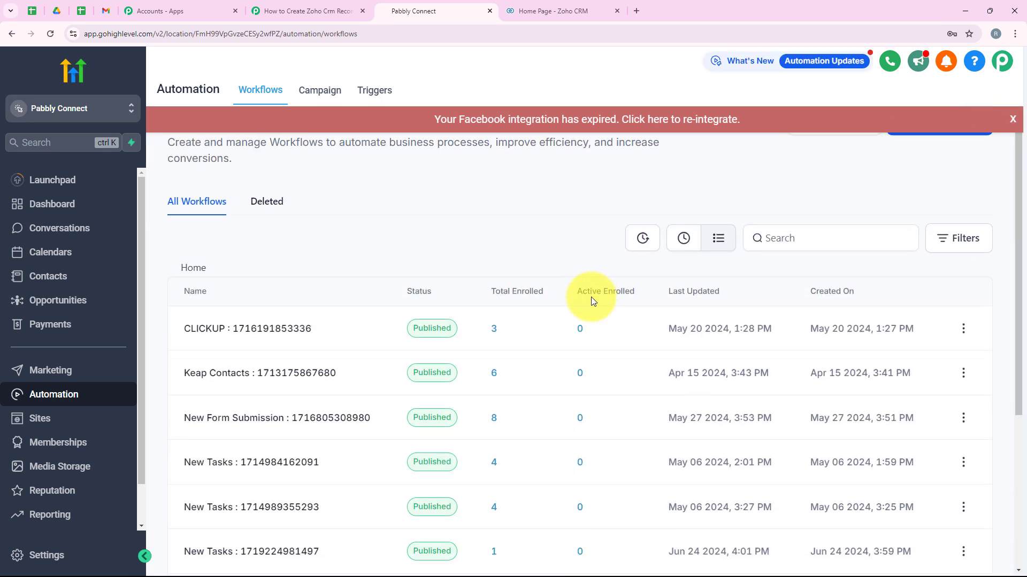
pyautogui.scroll(-4, 412, 223)
pyautogui.scroll(3, 399, 330)
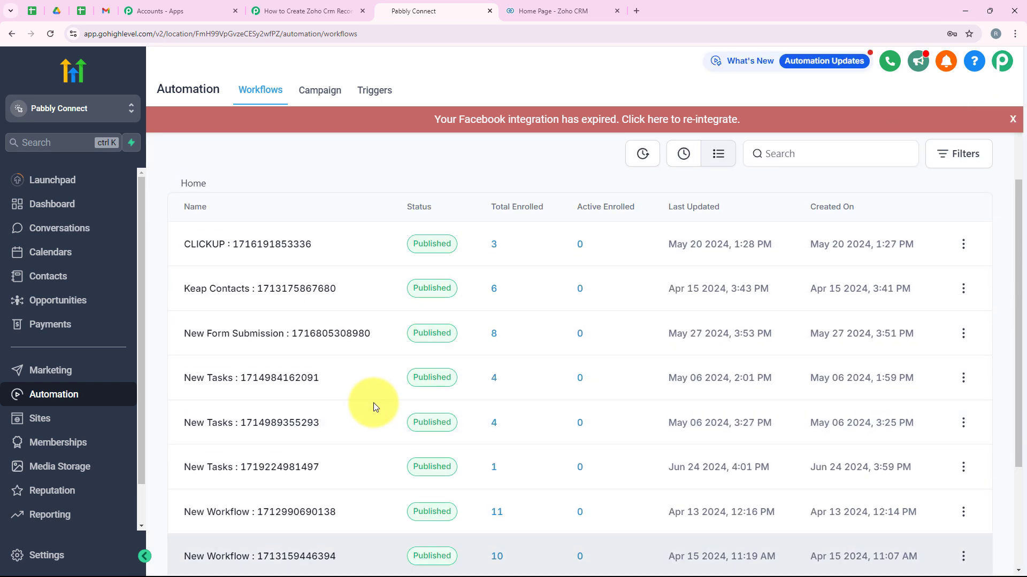
pyautogui.scroll(2, 373, 402)
pyautogui.scroll(-5, 381, 401)
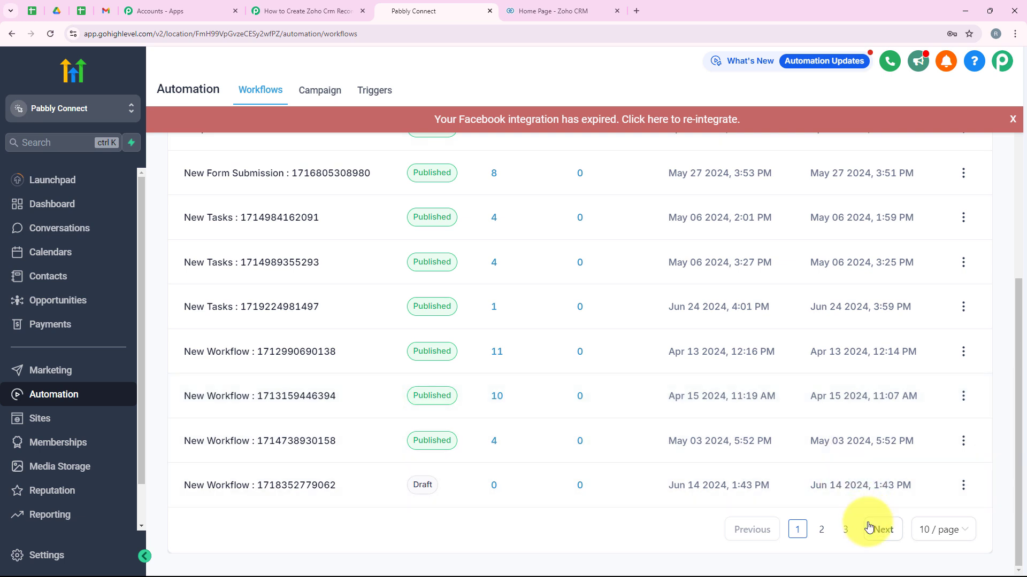
pyautogui.click(870, 529)
pyautogui.click(877, 528)
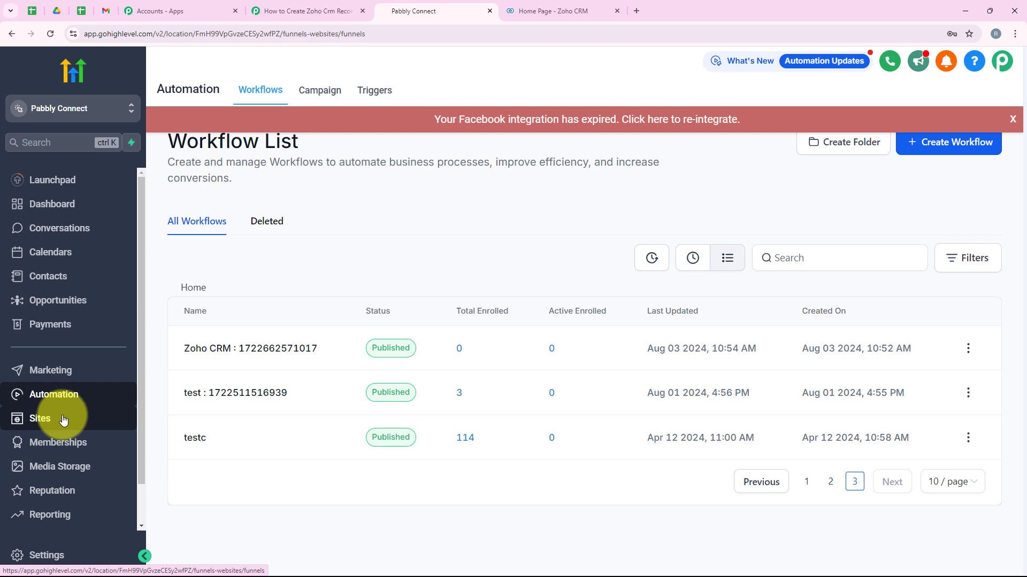
# - Open the most recent Lead Form in Sites > Forms builder
pyautogui.click(62, 421)
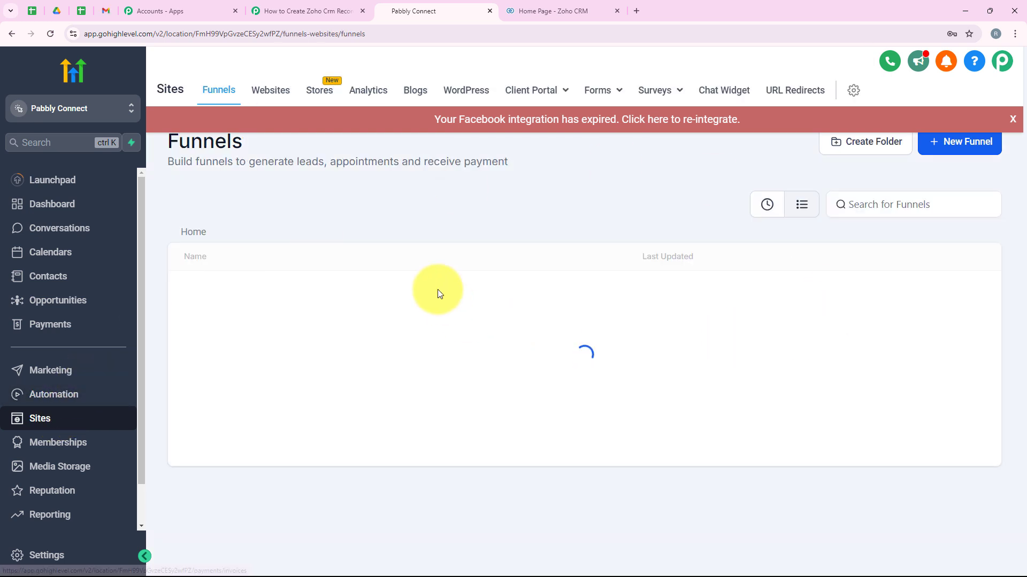
pyautogui.moveTo(602, 97)
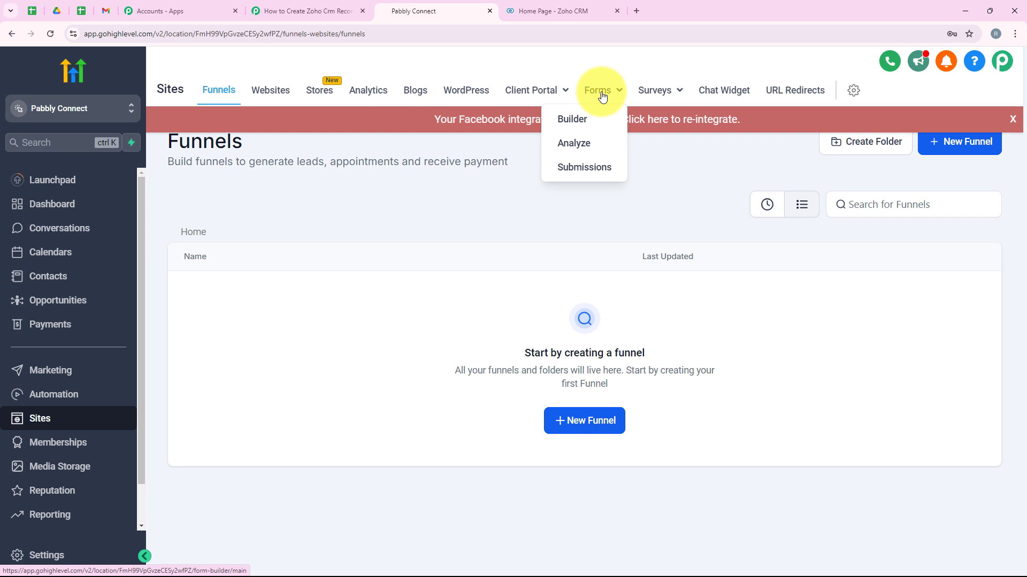
pyautogui.click(585, 119)
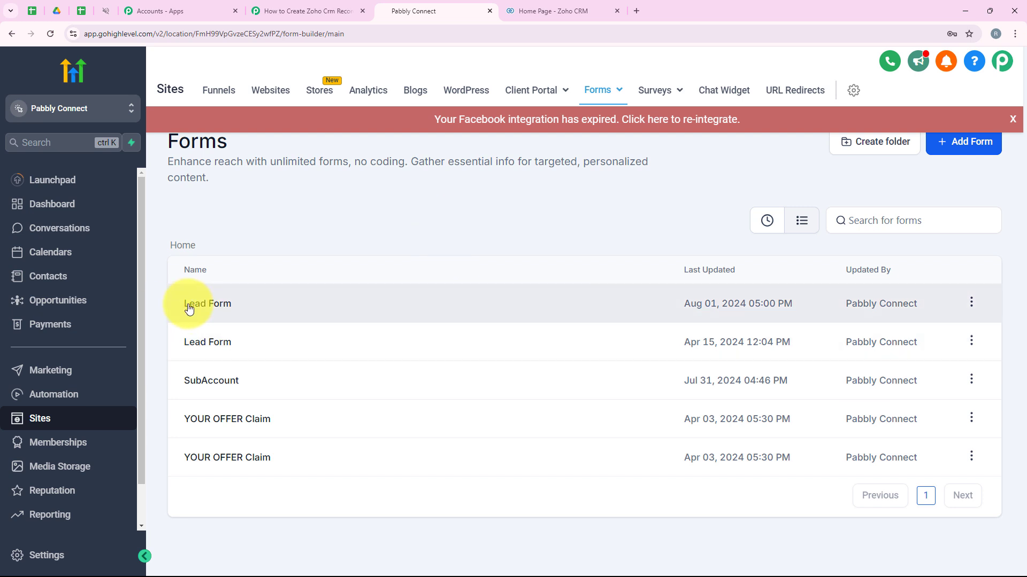
pyautogui.click(229, 311)
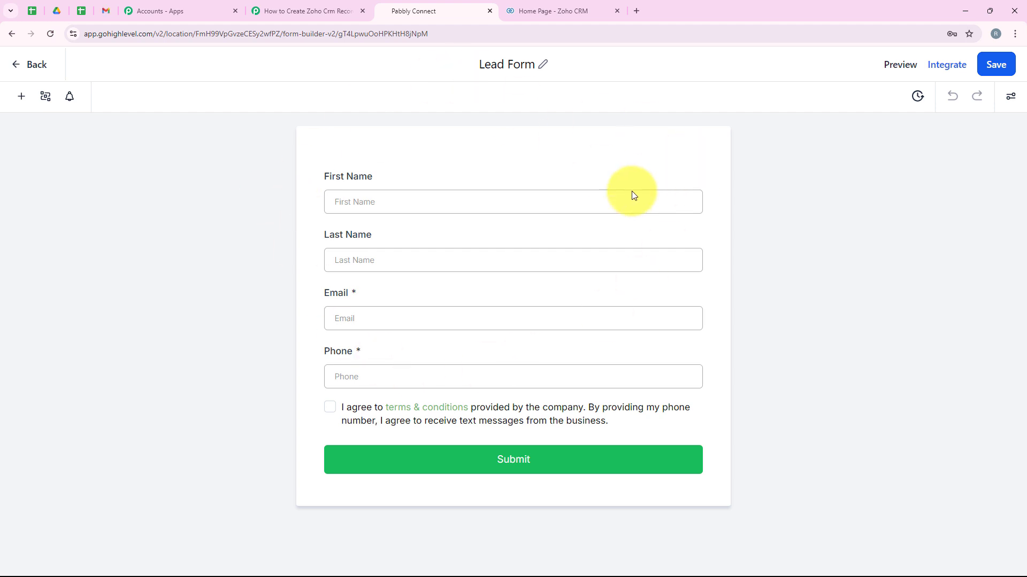
# - Preview the Lead Form and fill in name, an edited email, and a saved phone number
pyautogui.click(901, 65)
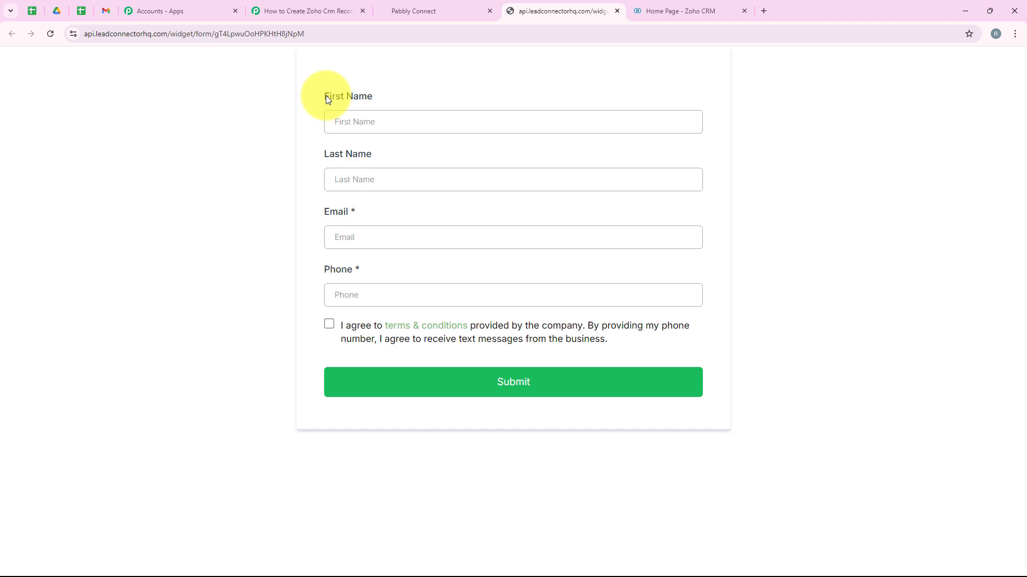
pyautogui.click(351, 122)
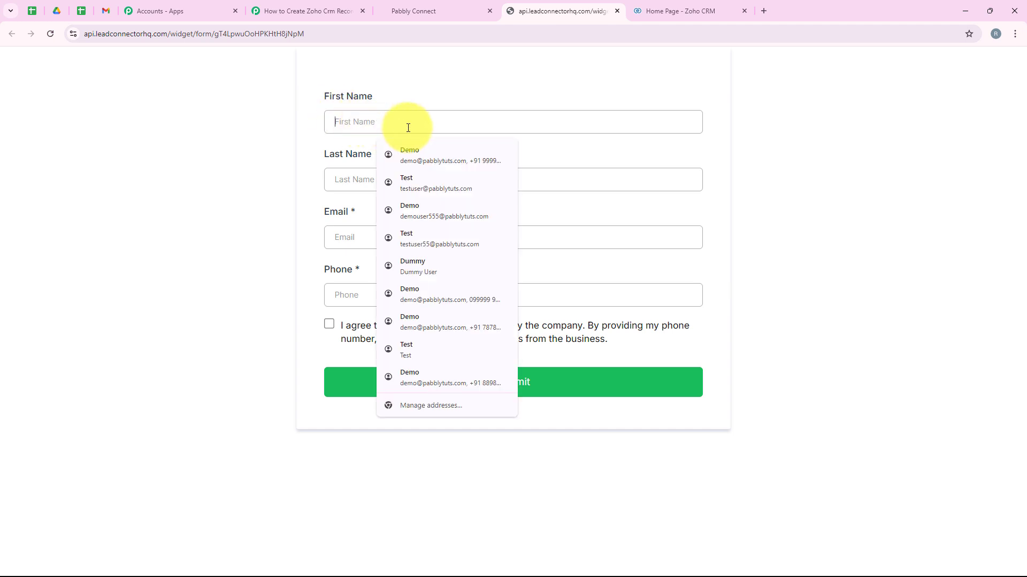
pyautogui.click(438, 153)
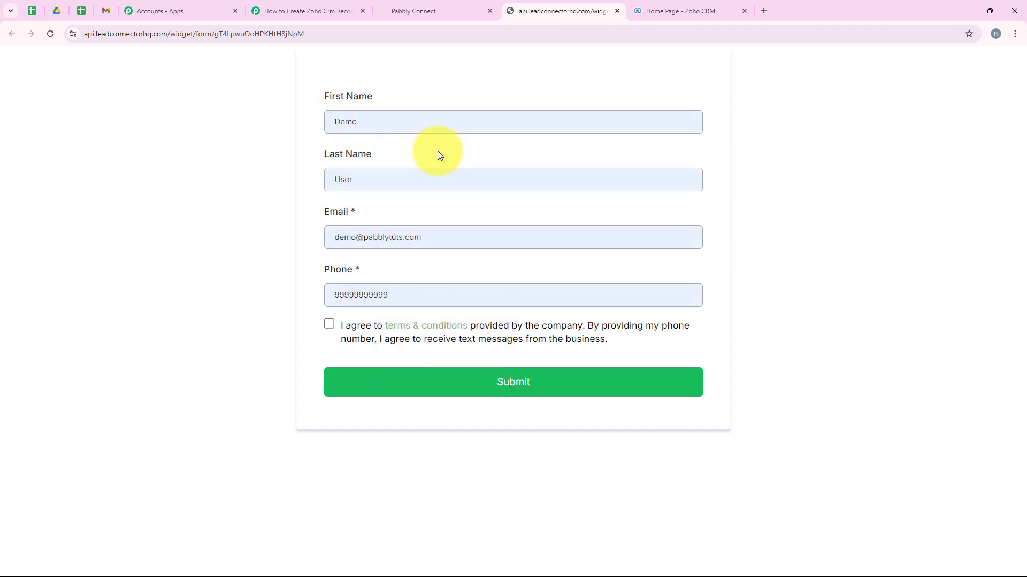
pyautogui.click(357, 239)
pyautogui.write('ts')
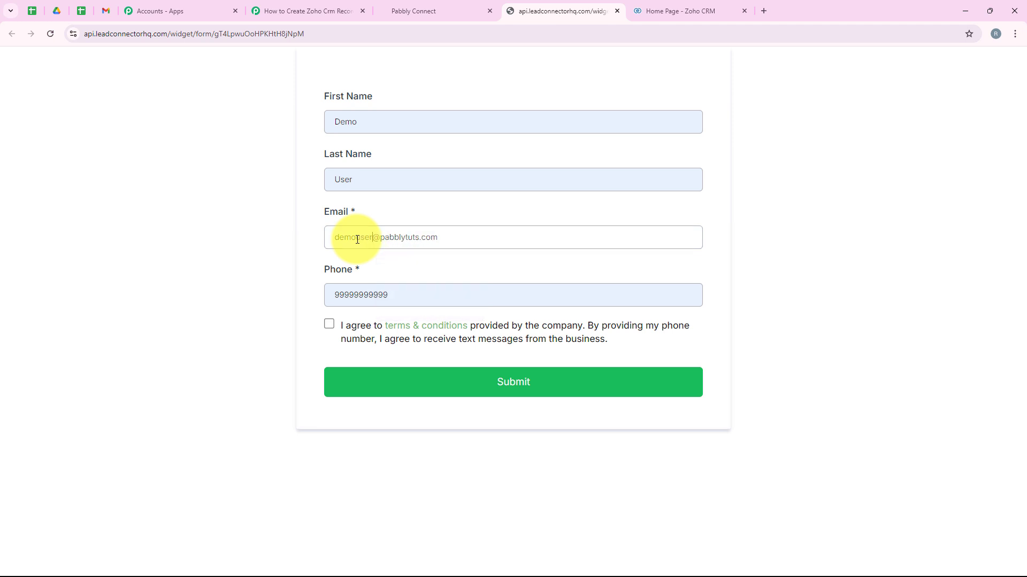
pyautogui.click(426, 295)
pyautogui.hotkey('ctrl', 'a')
pyautogui.press('BackSpace')
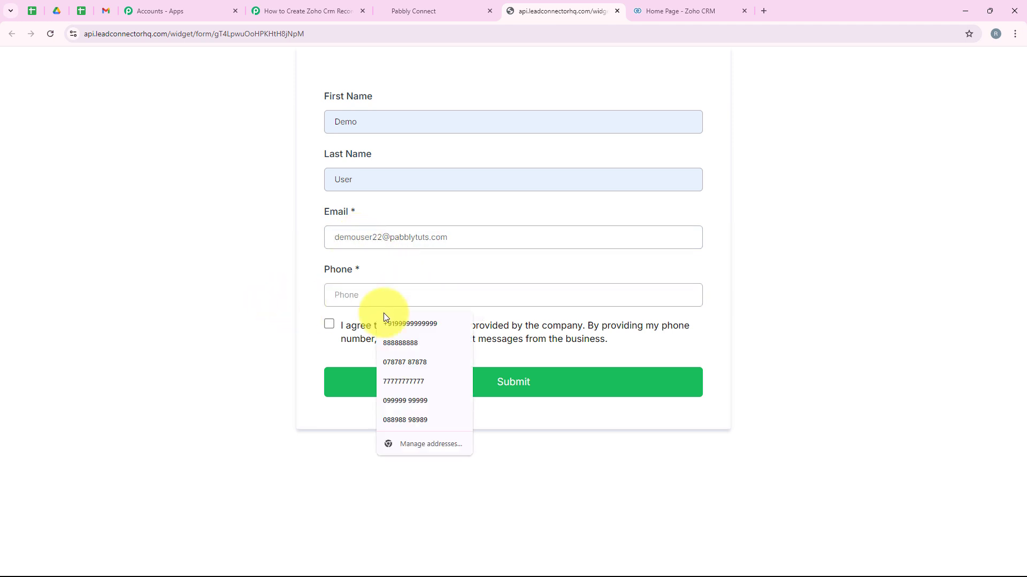
pyautogui.click(407, 421)
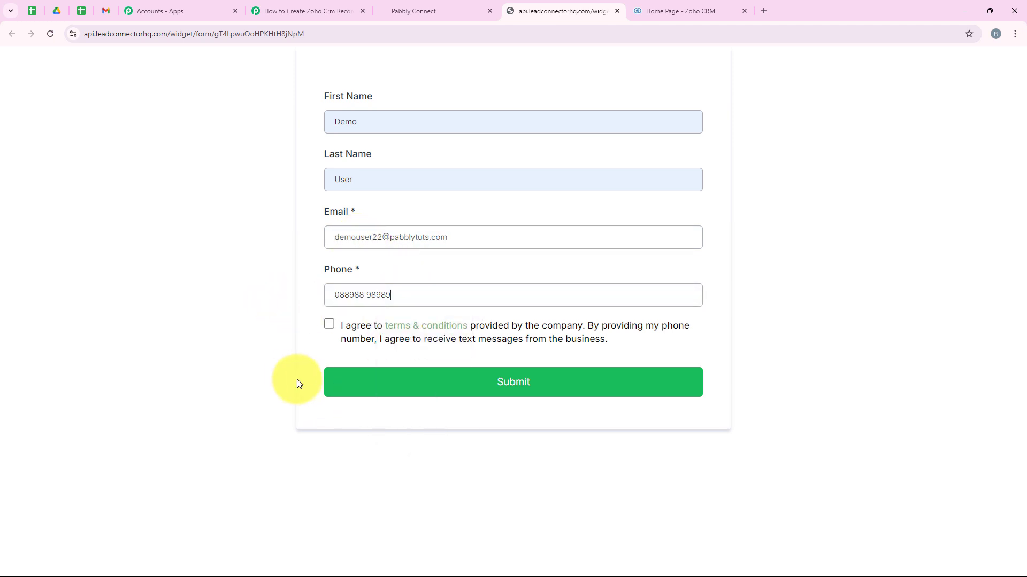
# - Accept the terms and submit the form, reaching the thank-you message
pyautogui.click(329, 325)
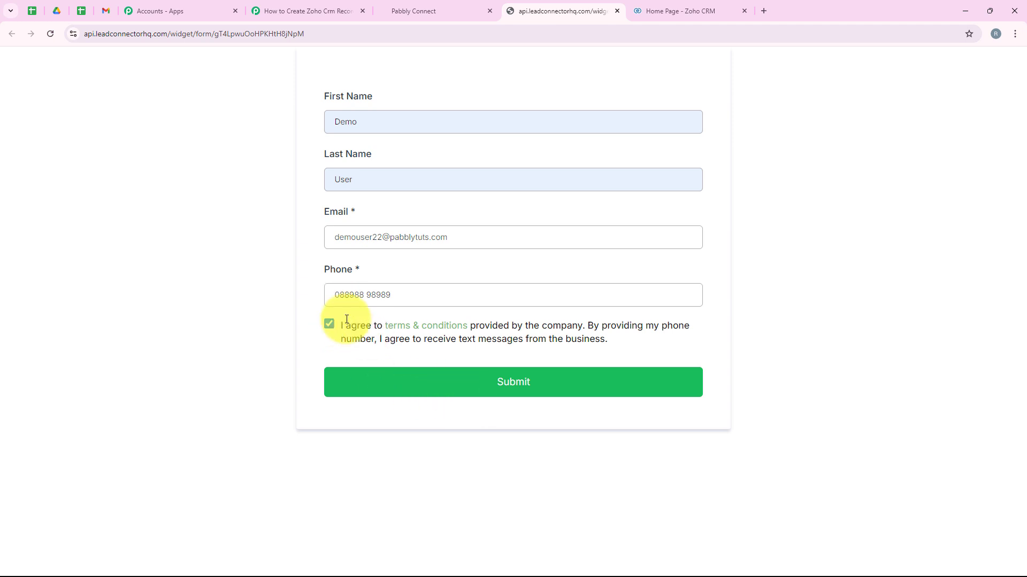
pyautogui.click(419, 395)
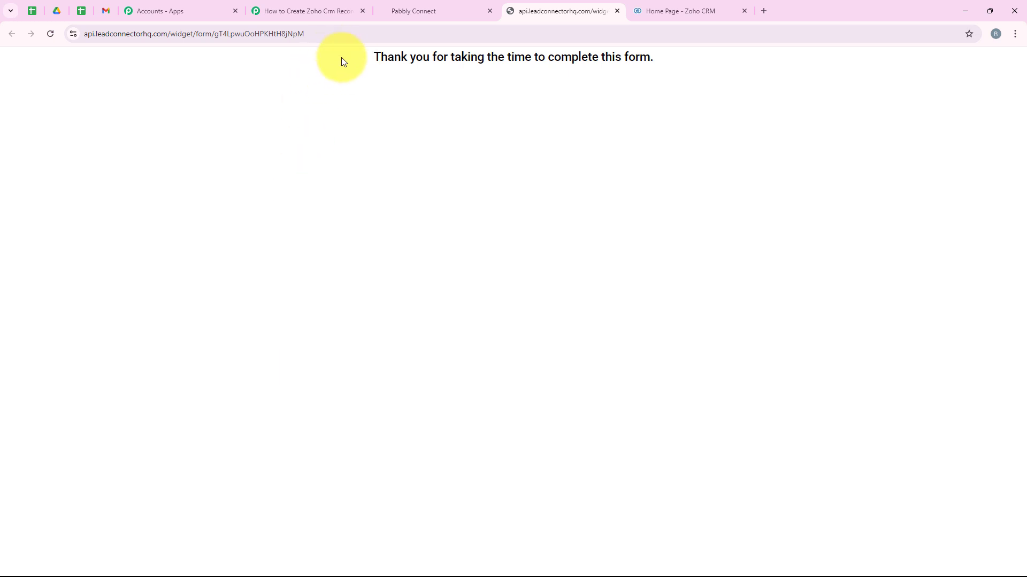
pyautogui.moveTo(342, 59); pyautogui.dragTo(682, 63)
pyautogui.click(477, 300)
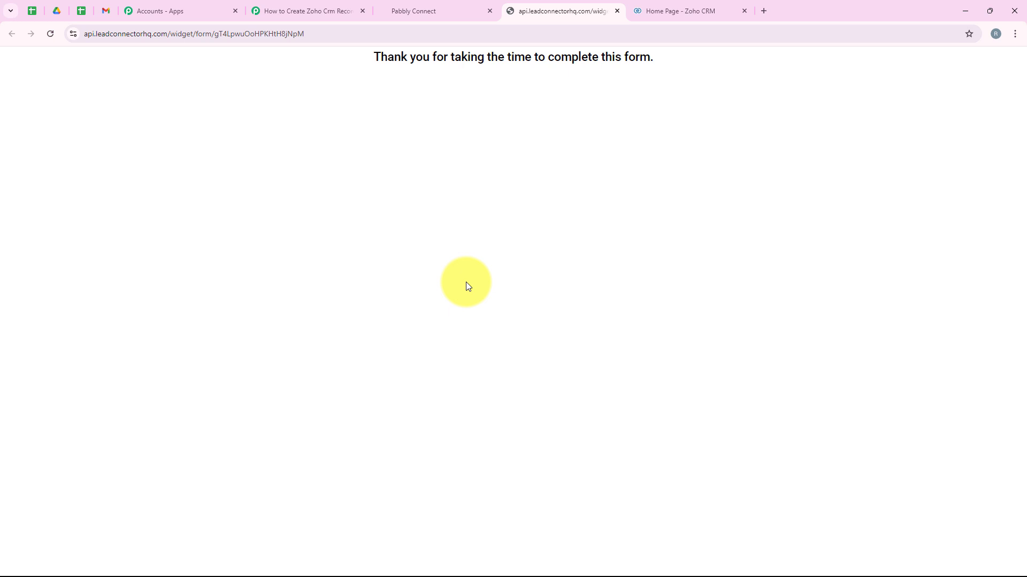
# - Scroll through the trigger's Response Received and point out the captured phone value
pyautogui.click(305, 11)
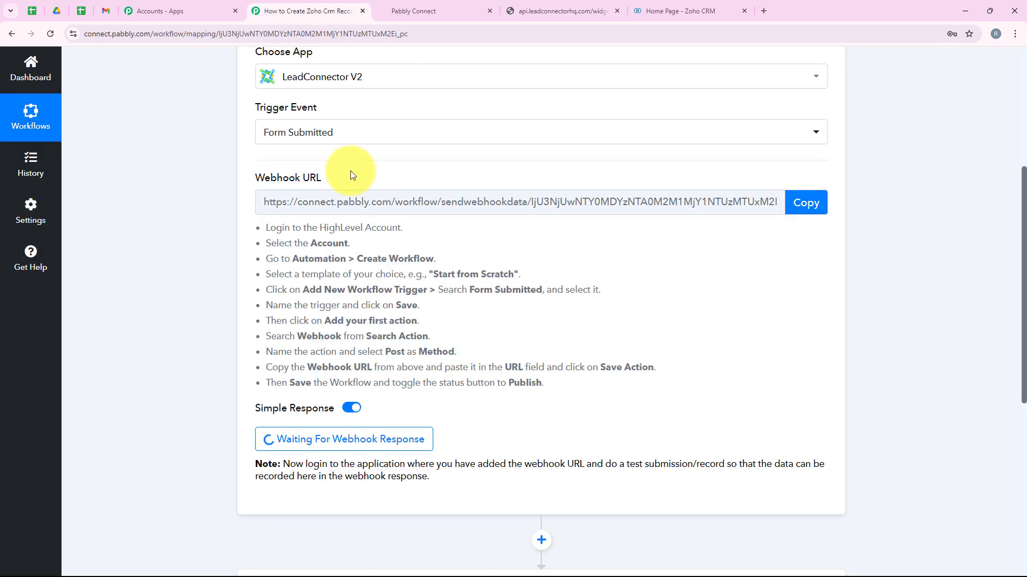
pyautogui.scroll(-5, 489, 235)
pyautogui.scroll(-3, 493, 239)
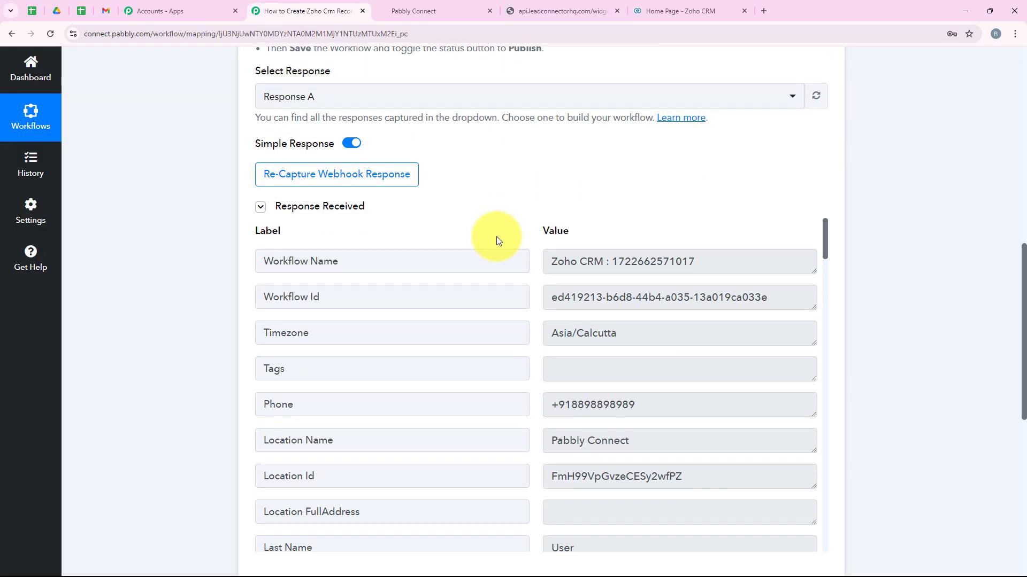
pyautogui.scroll(-2, 523, 287)
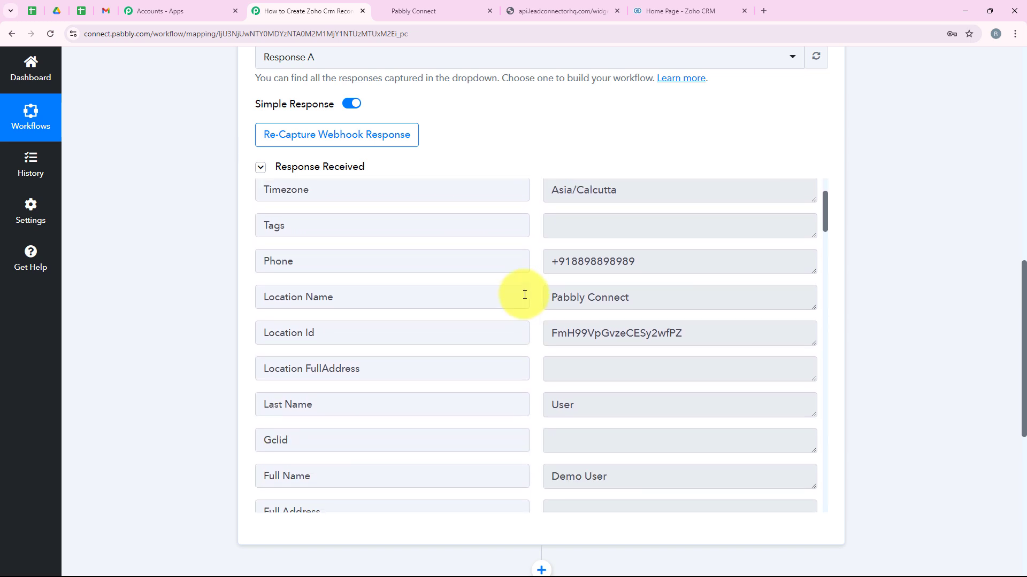
pyautogui.scroll(3, 523, 298)
pyautogui.scroll(-3, 524, 310)
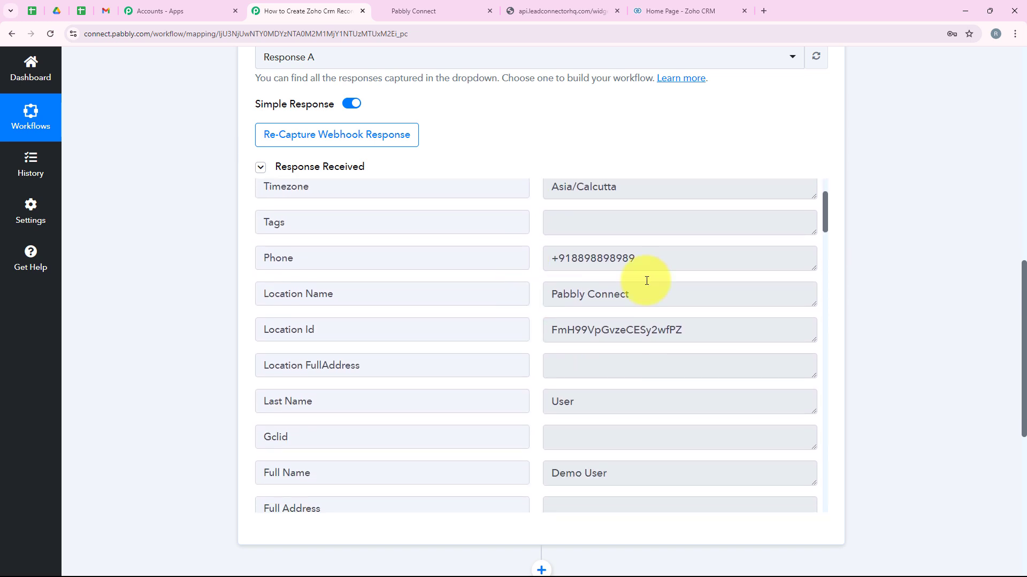
pyautogui.click(550, 267)
pyautogui.scroll(-3, 546, 275)
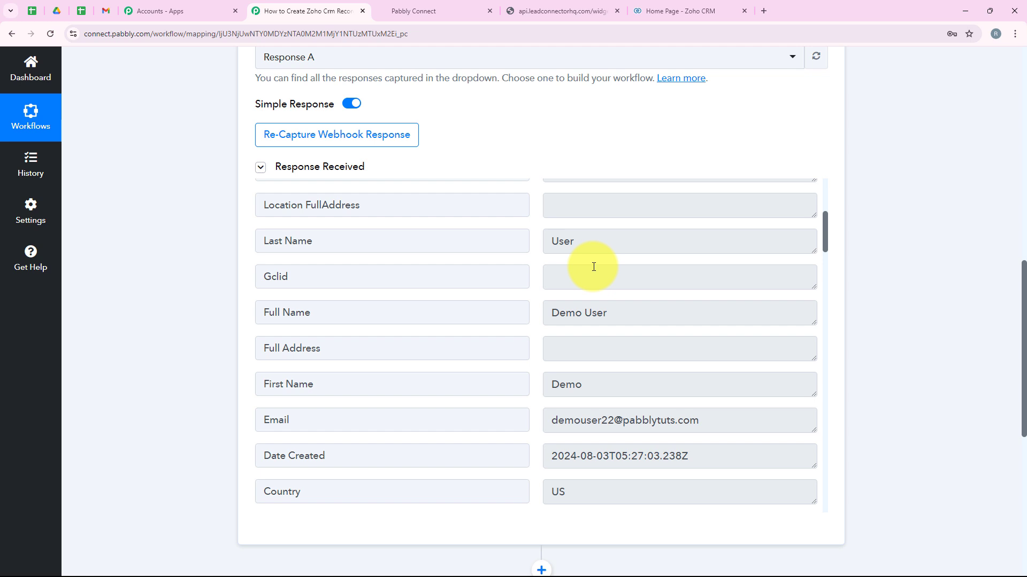
# - Highlight the captured Last Name, Full Name, First Name and email values
pyautogui.click(588, 241)
pyautogui.hotkey('ctrl', 'a')
pyautogui.click(630, 314)
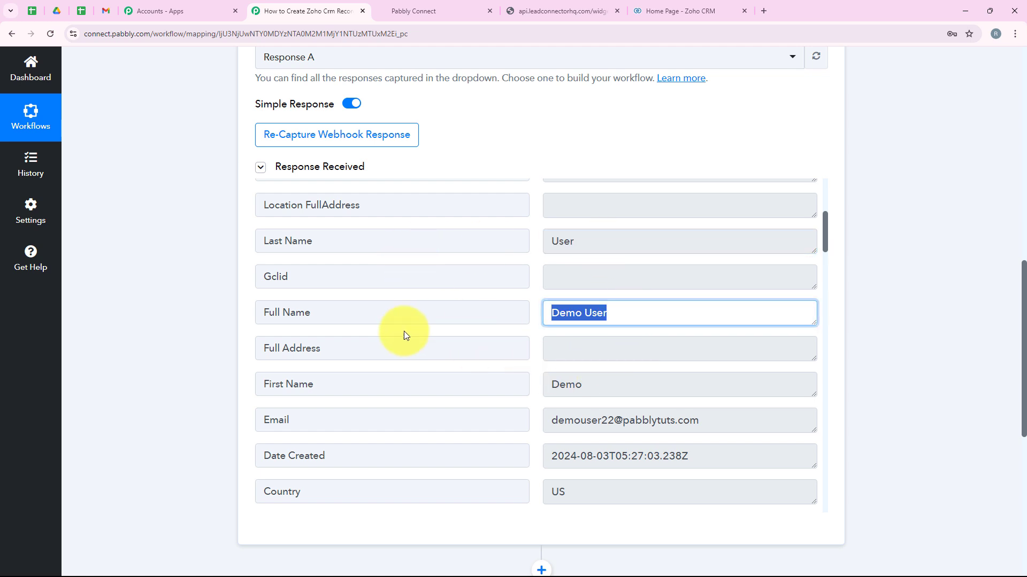
pyautogui.click(620, 391)
pyautogui.click(733, 422)
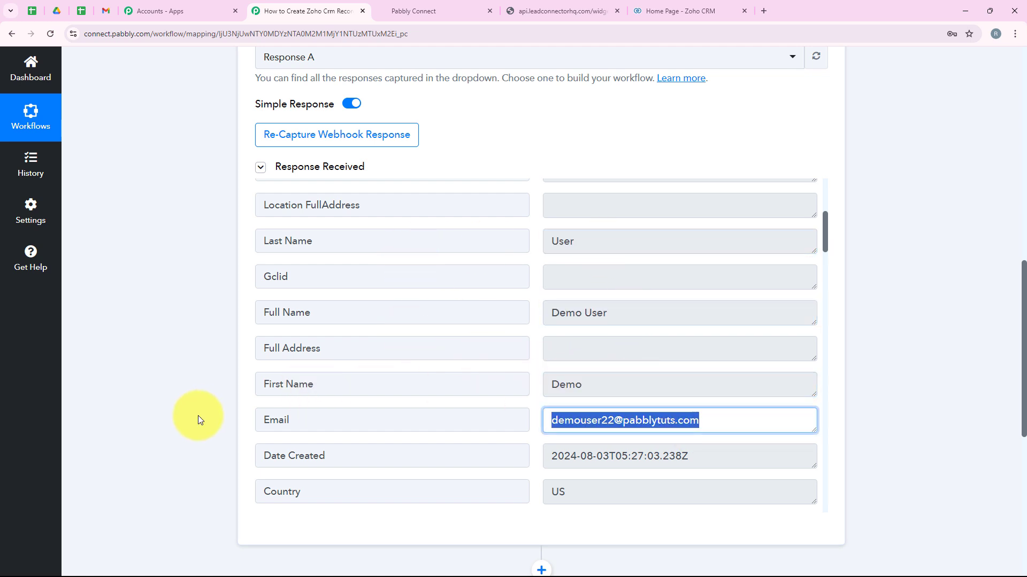
pyautogui.scroll(-3, 328, 428)
pyautogui.click(153, 403)
pyautogui.scroll(12, 184, 320)
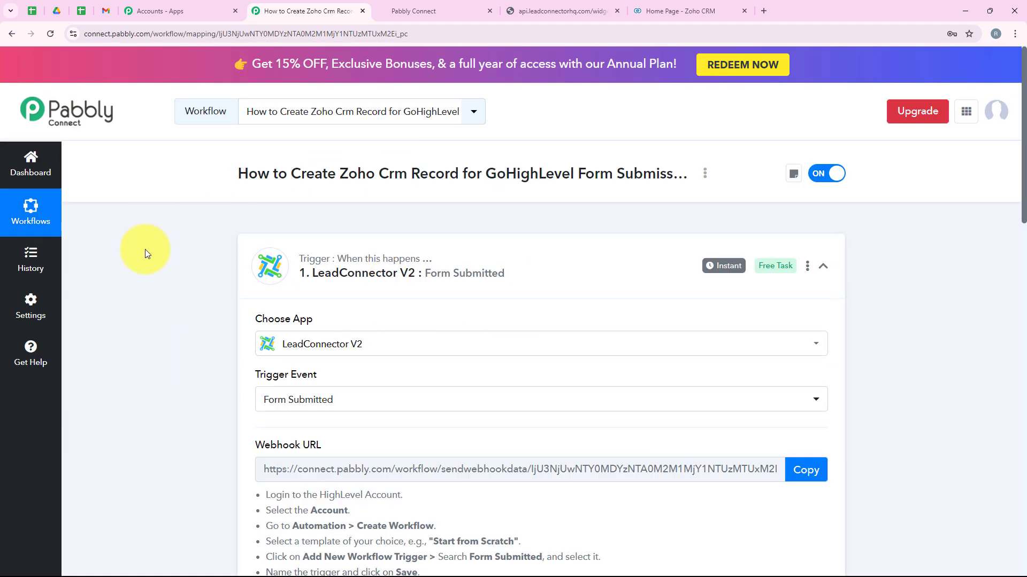
# - Search for 'Zoho CRM' and choose it as the action step's app
pyautogui.middleClick(145, 285)
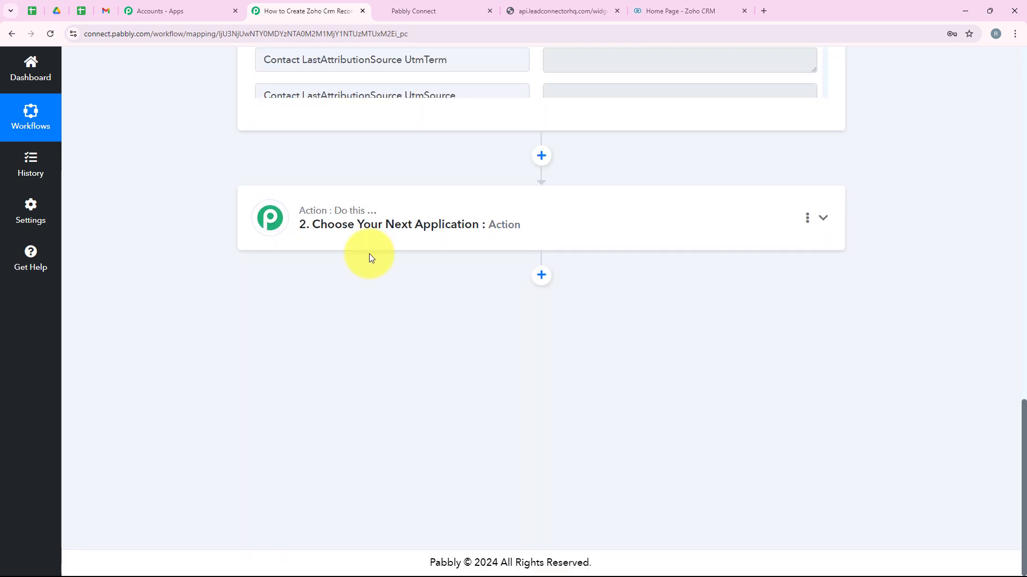
pyautogui.click(369, 211)
pyautogui.scroll(4, 242, 310)
pyautogui.click(313, 278)
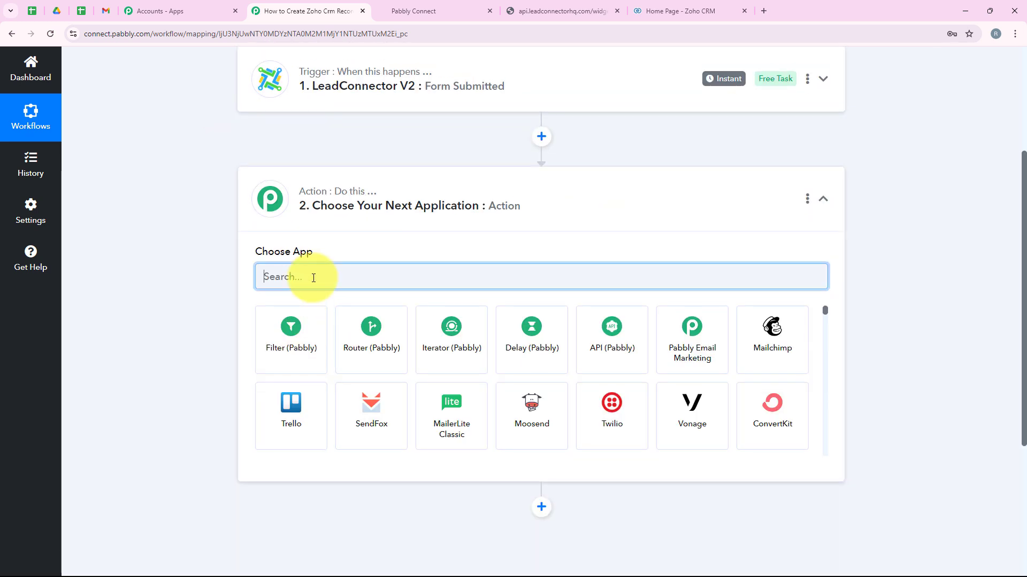
pyautogui.write('Zo')
pyautogui.write('h')
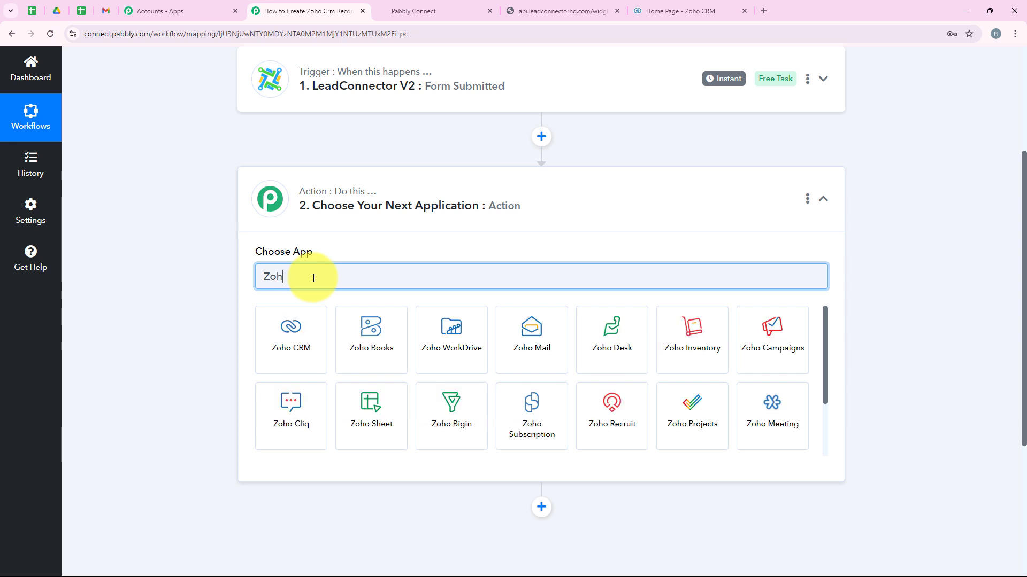
pyautogui.write('o CRM')
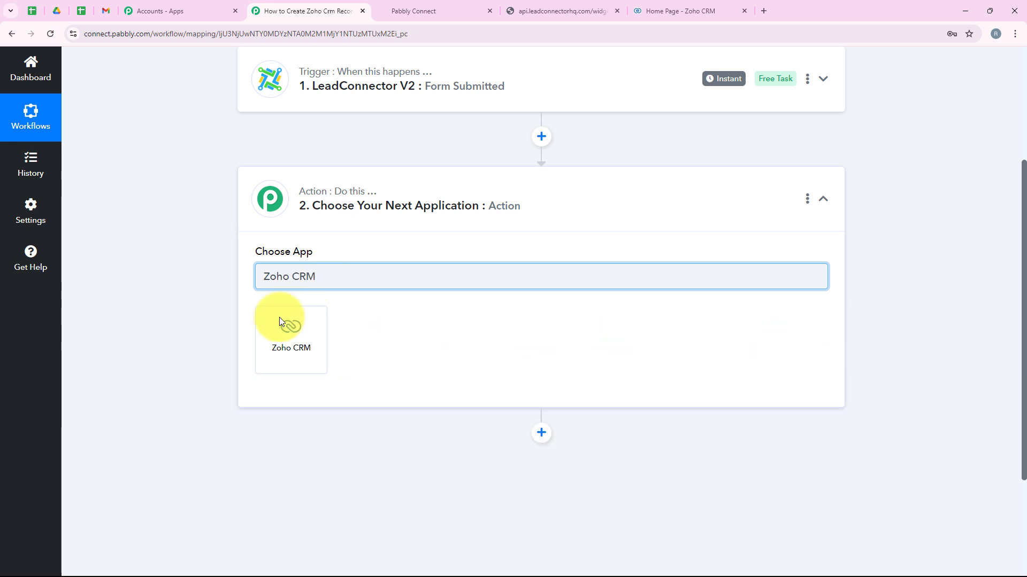
pyautogui.click(282, 320)
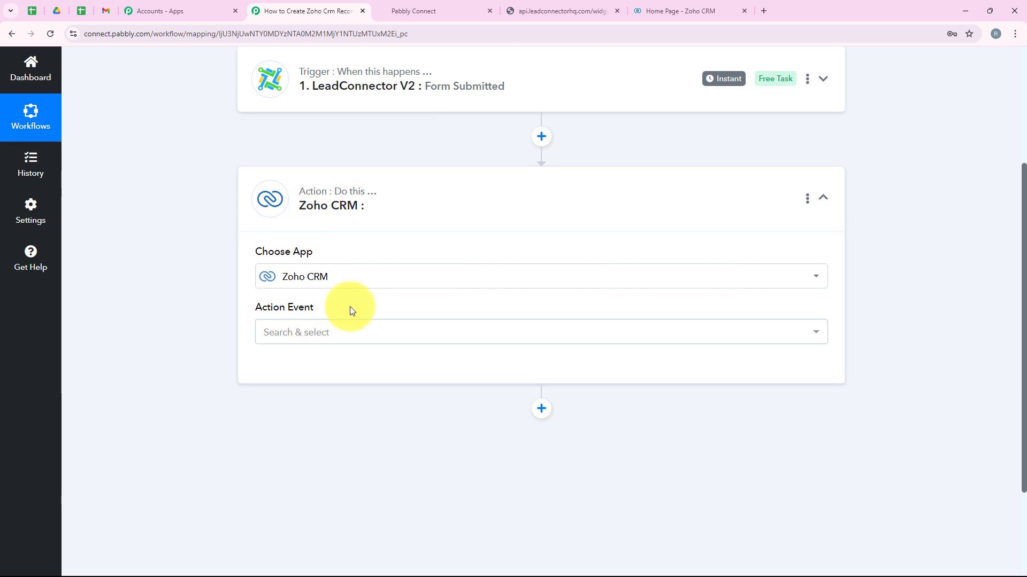
# - Choose Insert/Update Record as the action event and open the connection settings
pyautogui.click(305, 338)
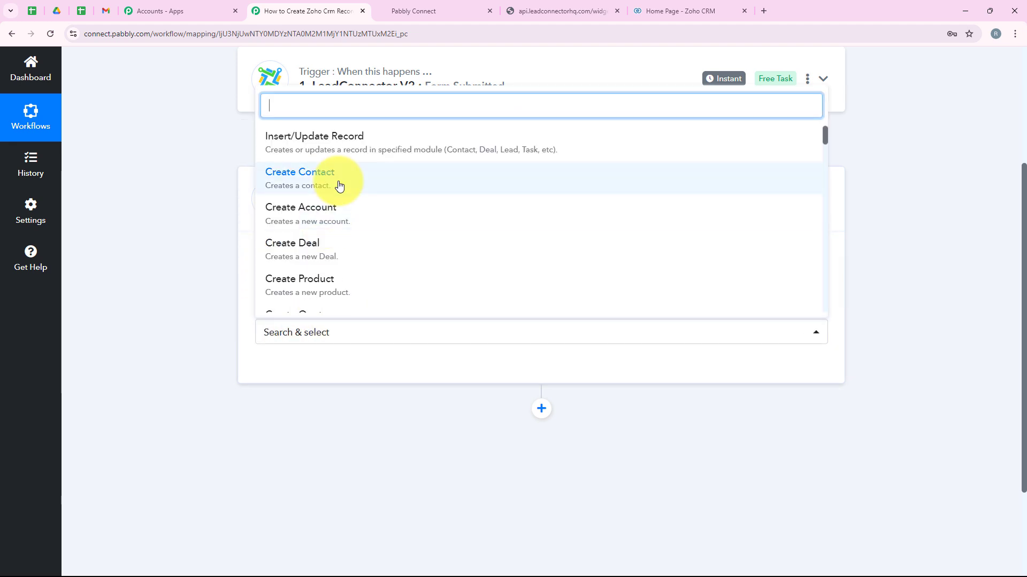
pyautogui.click(281, 143)
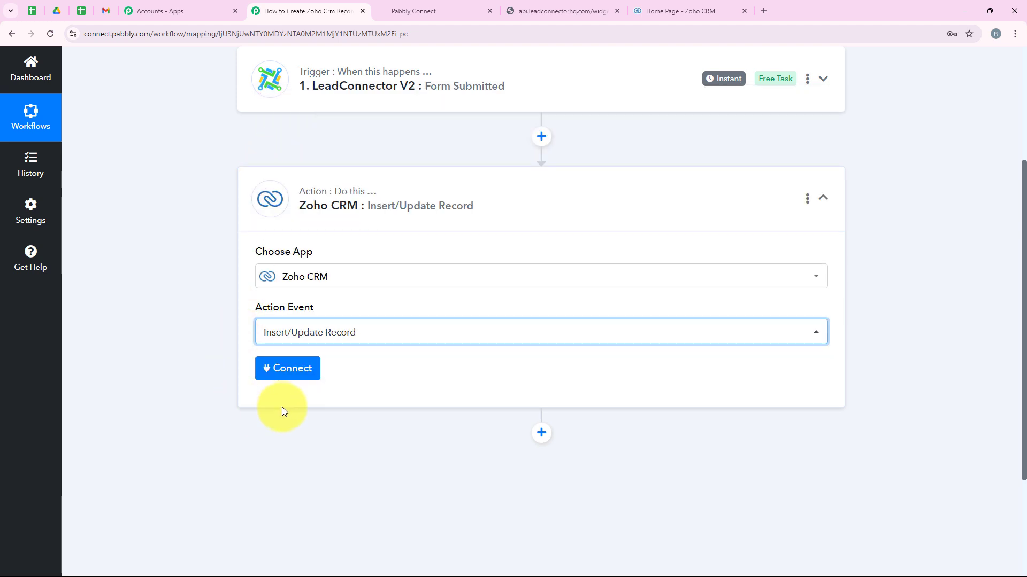
pyautogui.click(291, 369)
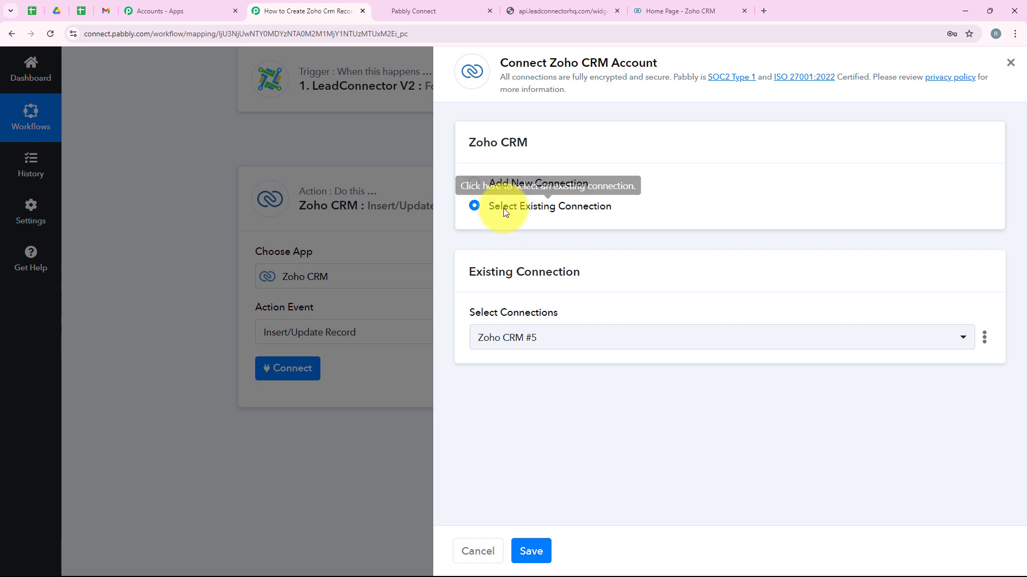
# - Choose Add New Connection and start the Connect With Zoho CRM authentication
pyautogui.click(474, 205)
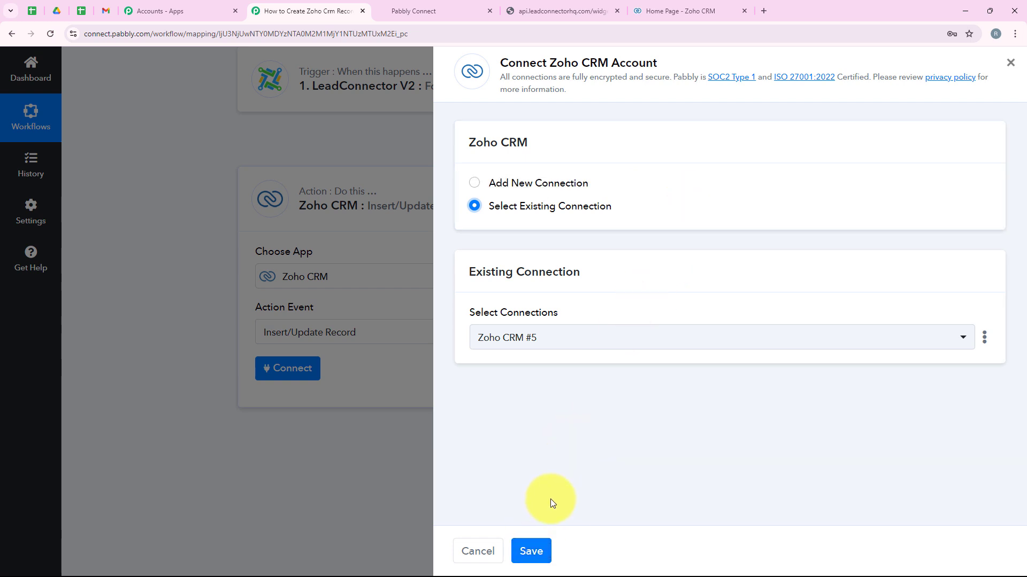
pyautogui.click(516, 183)
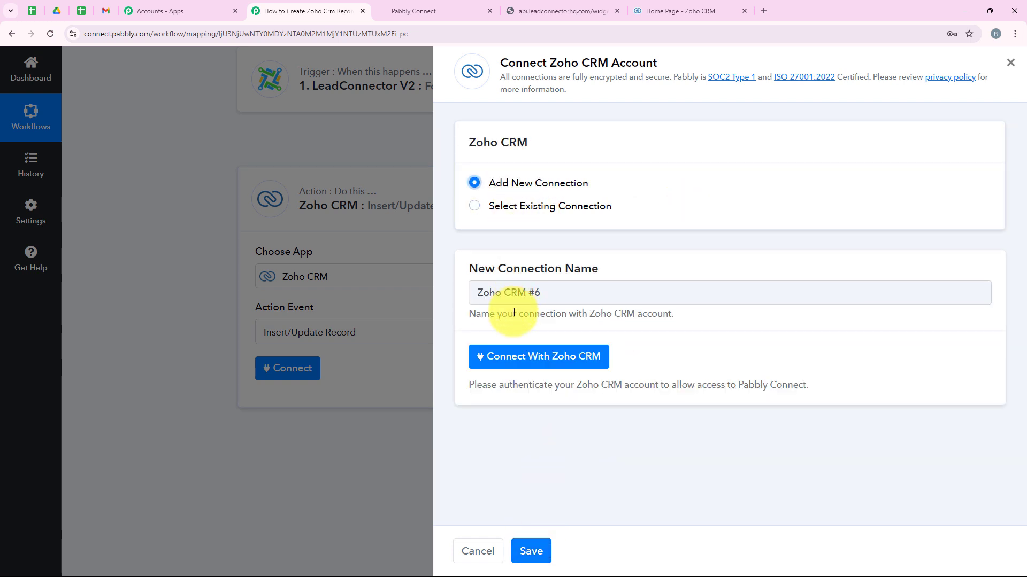
pyautogui.click(521, 371)
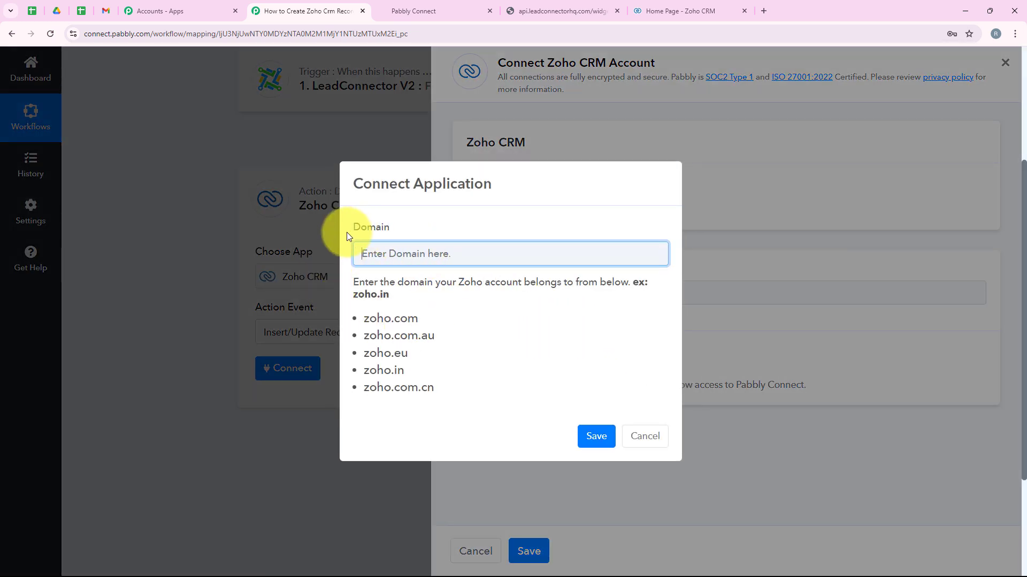
pyautogui.moveTo(347, 232); pyautogui.dragTo(388, 229)
pyautogui.click(358, 289)
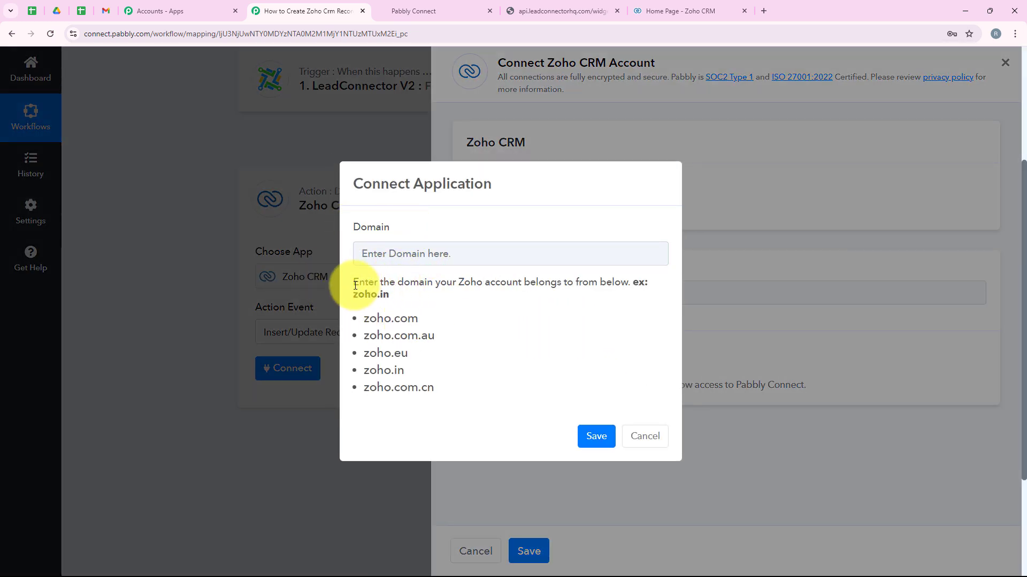
pyautogui.moveTo(356, 284); pyautogui.dragTo(648, 284)
pyautogui.click(459, 356)
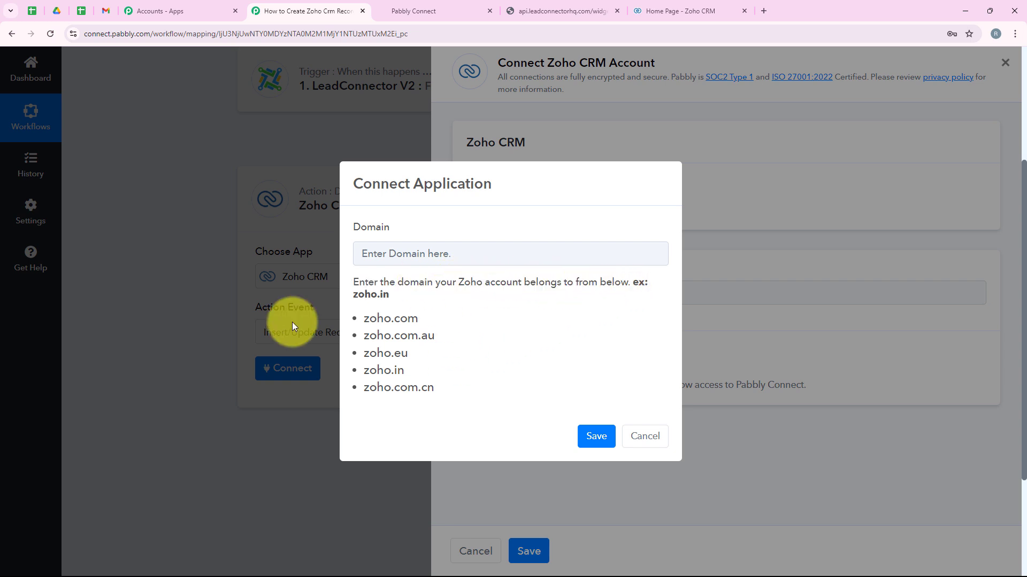
# - Copy the zoho.in domain from the Zoho CRM address and paste it as the Domain
pyautogui.click(711, 10)
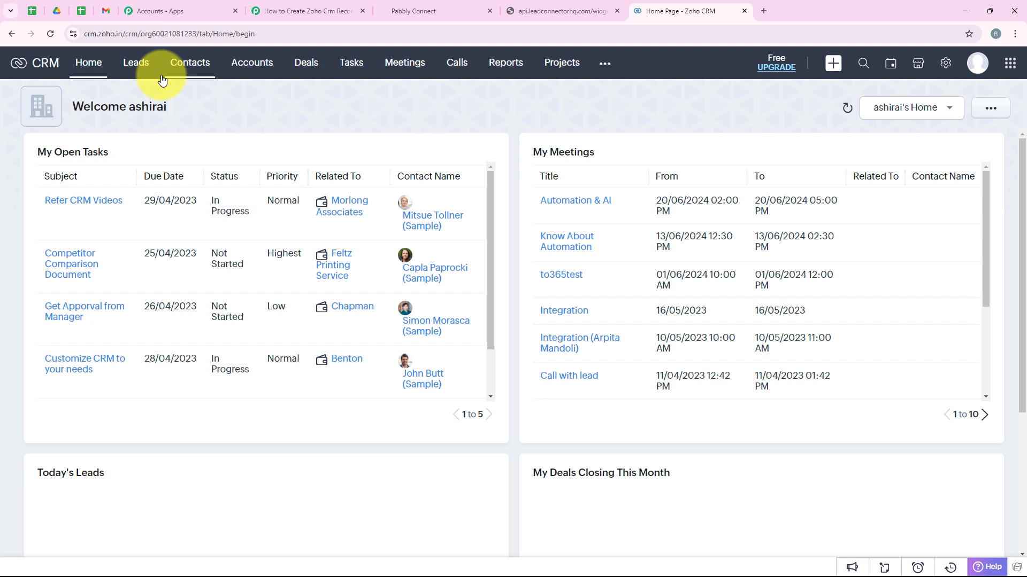
pyautogui.click(110, 36)
pyautogui.click(114, 37)
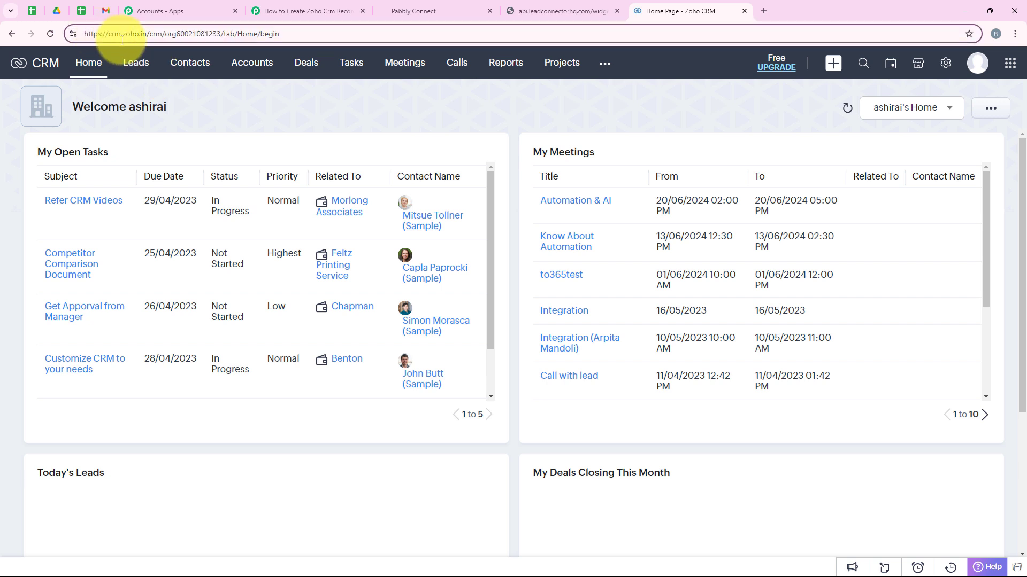
pyautogui.moveTo(123, 35); pyautogui.dragTo(149, 36)
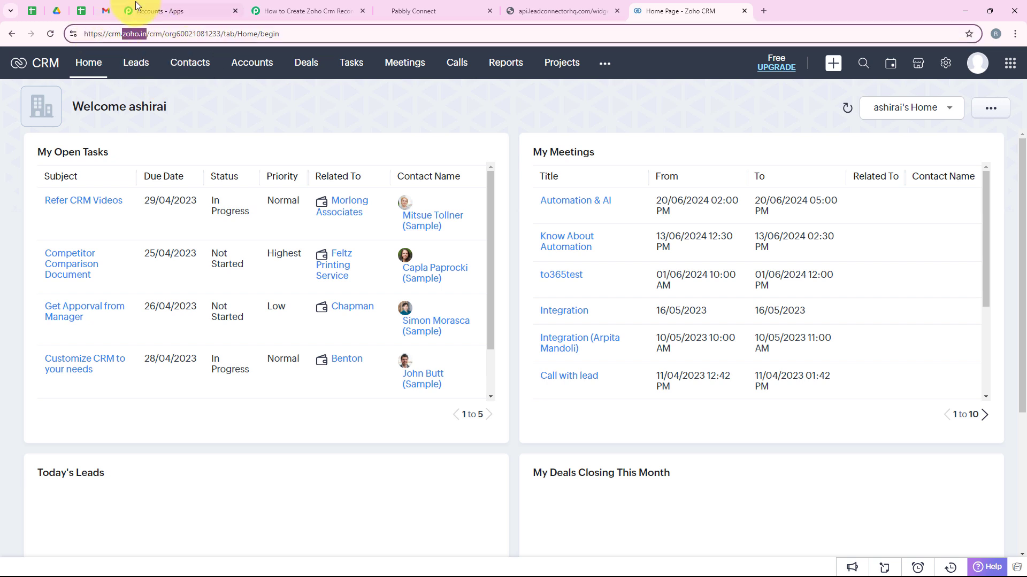
pyautogui.click(279, 4)
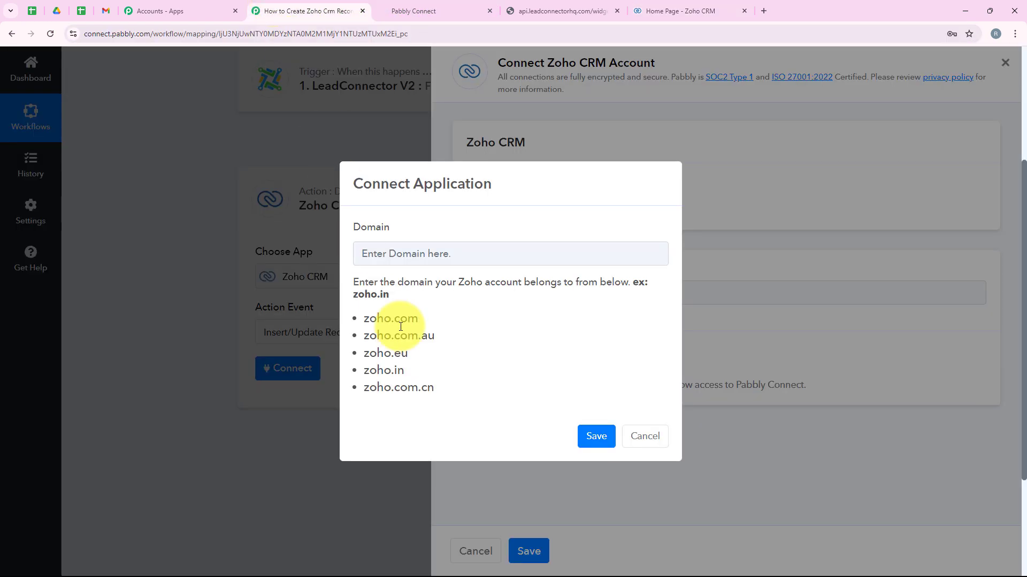
pyautogui.click(396, 255)
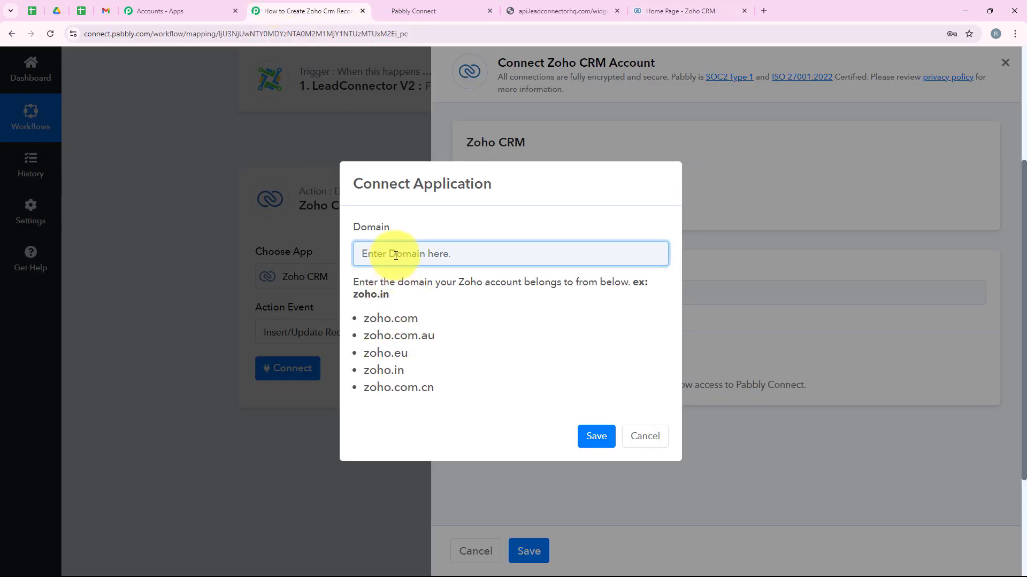
pyautogui.write('Zoho.in')
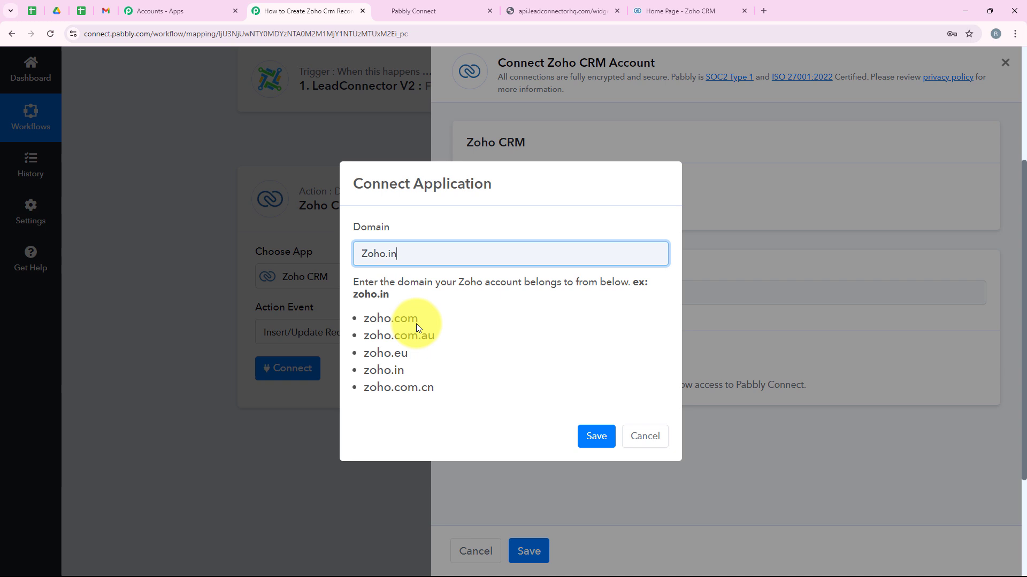
# - Confirm the Zoho.in domain and accept Pabbly Connect's access in the Zoho authorization popup
pyautogui.click(666, 4)
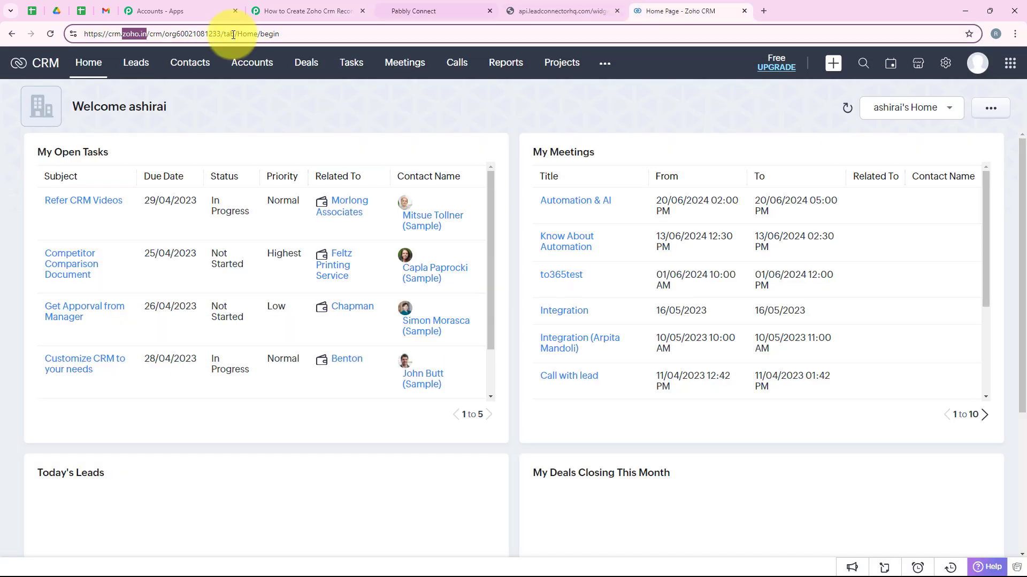
pyautogui.click(299, 10)
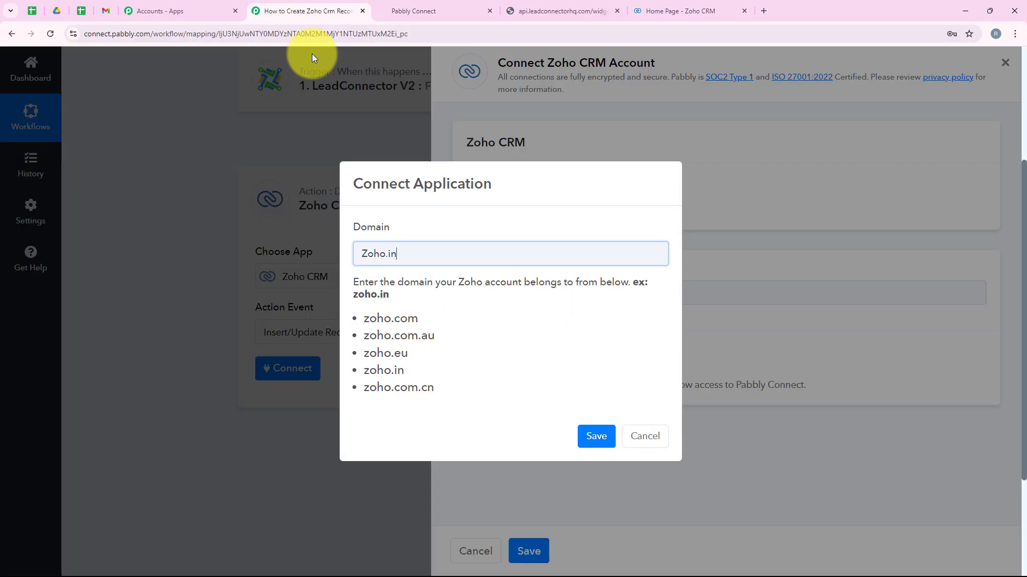
pyautogui.click(588, 442)
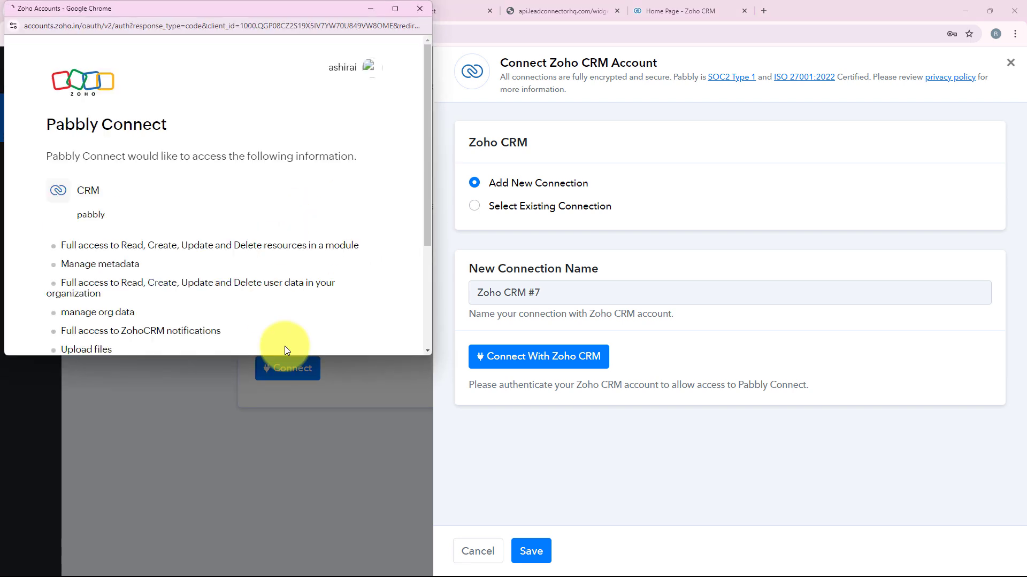
pyautogui.moveTo(208, 357); pyautogui.dragTo(214, 545)
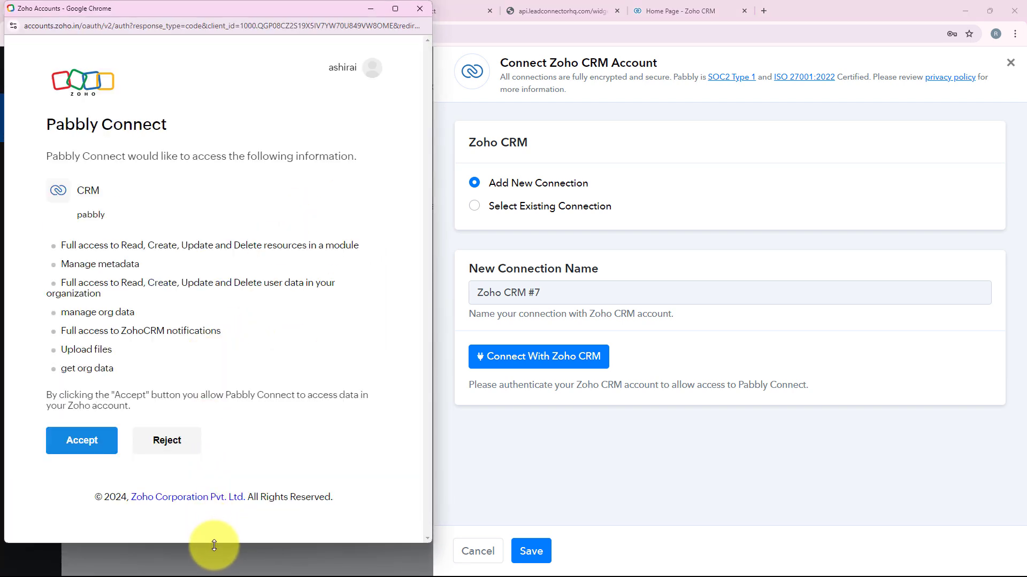
pyautogui.click(82, 440)
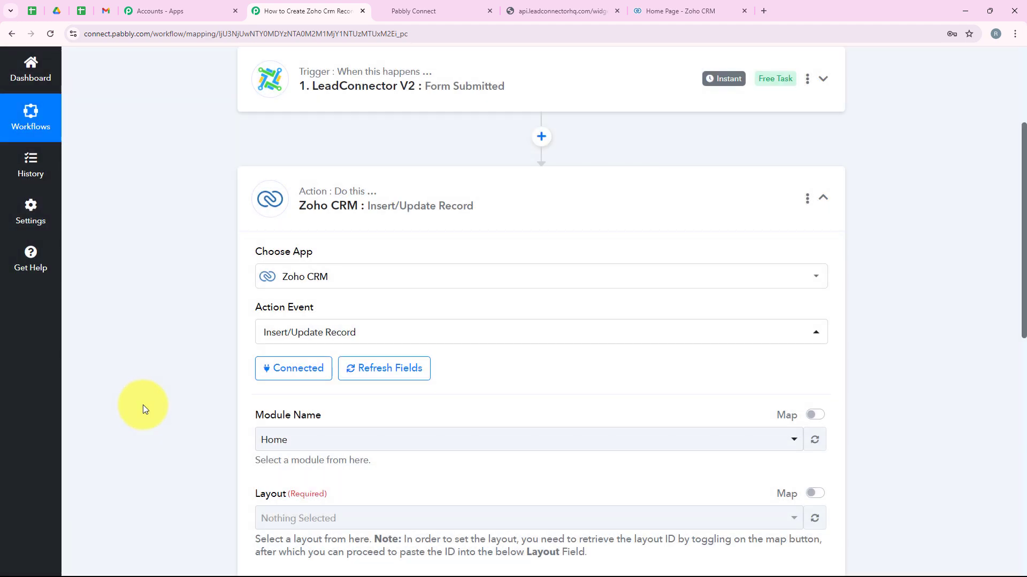
# - Select Leads as the Zoho CRM module with the Standard layout
pyautogui.scroll(-3, 137, 453)
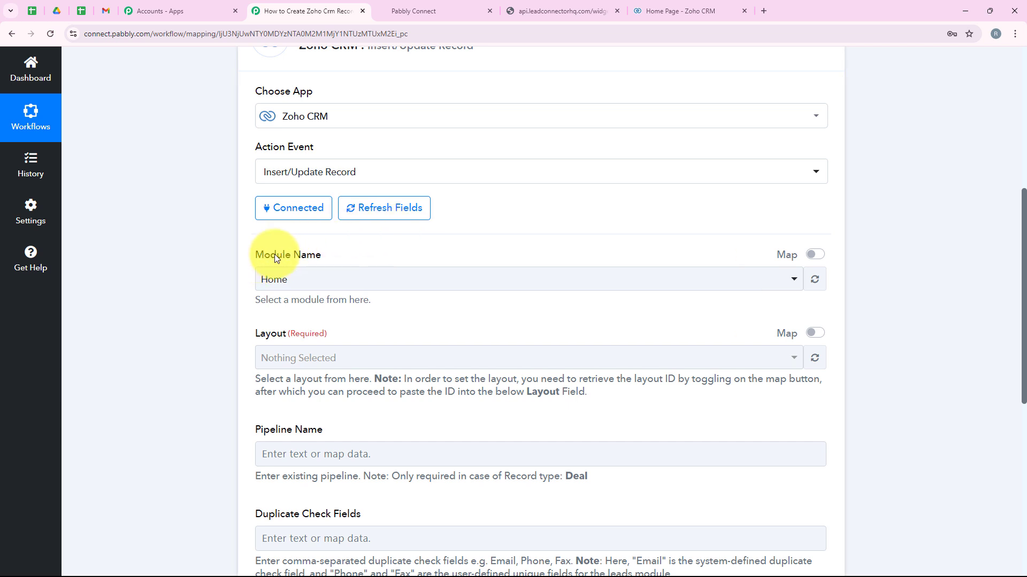
pyautogui.click(354, 282)
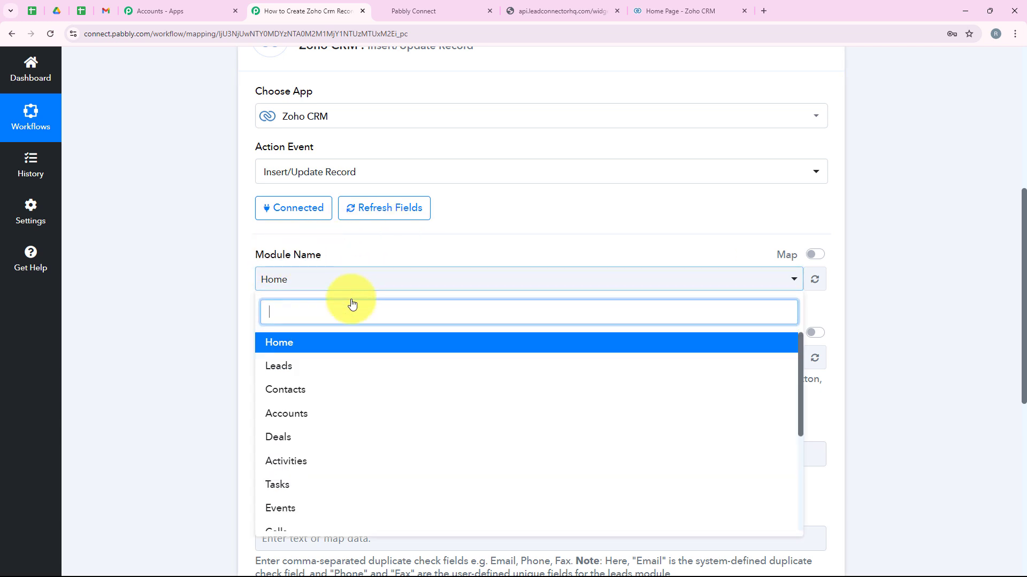
pyautogui.click(323, 363)
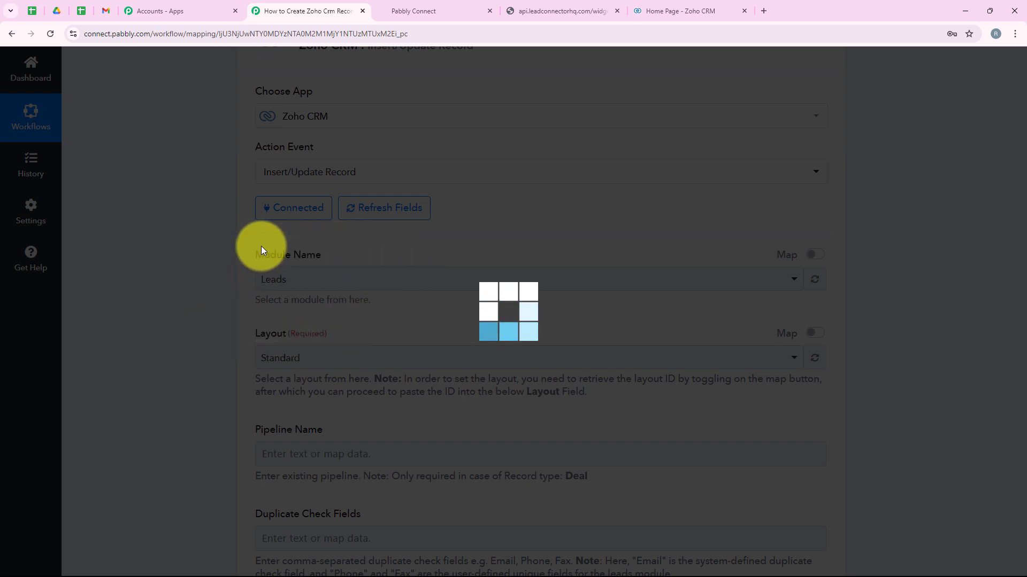
pyautogui.scroll(-3, 163, 346)
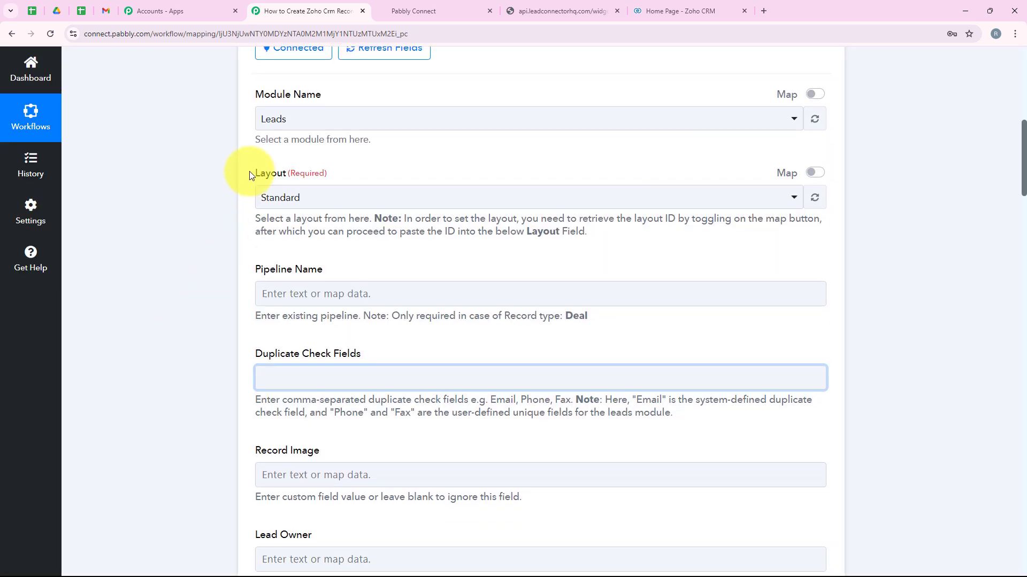
pyautogui.click(293, 198)
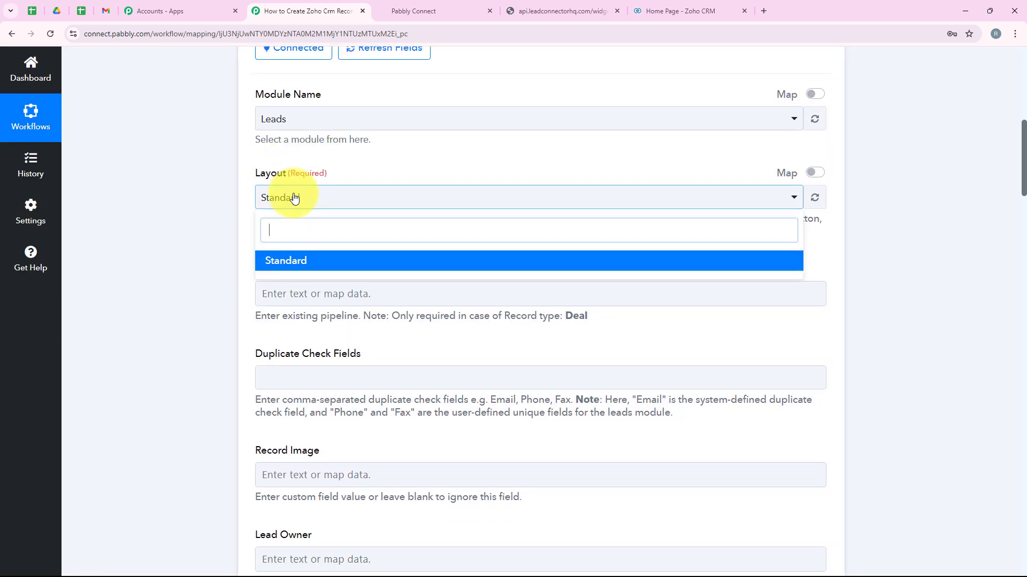
pyautogui.click(294, 259)
pyautogui.scroll(-1, 286, 295)
# - Set Duplicate Check Fields to Email and review the listed lead fields
pyautogui.click(297, 297)
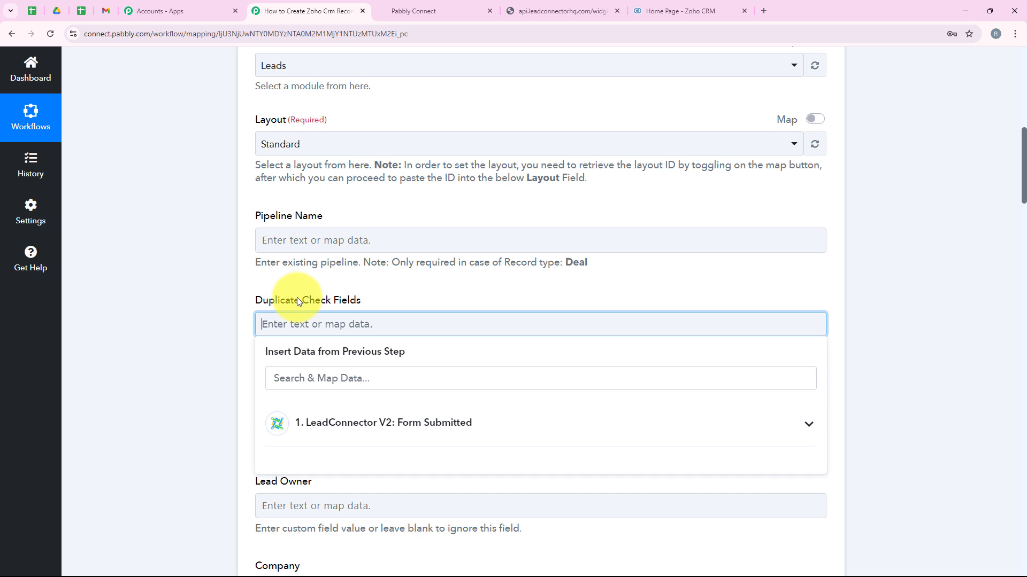
pyautogui.moveTo(248, 214); pyautogui.dragTo(367, 214)
pyautogui.click(367, 215)
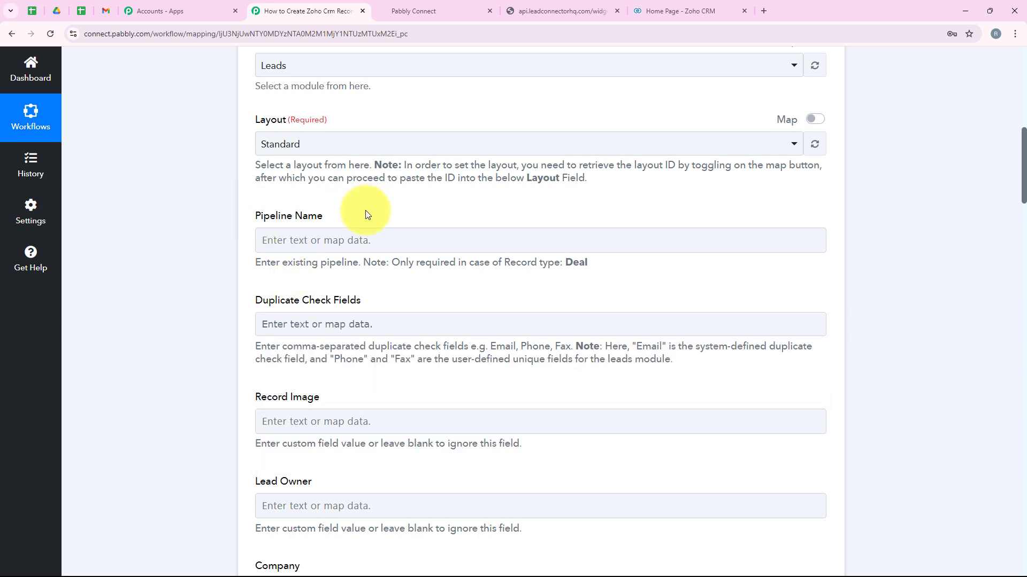
pyautogui.scroll(-1, 373, 221)
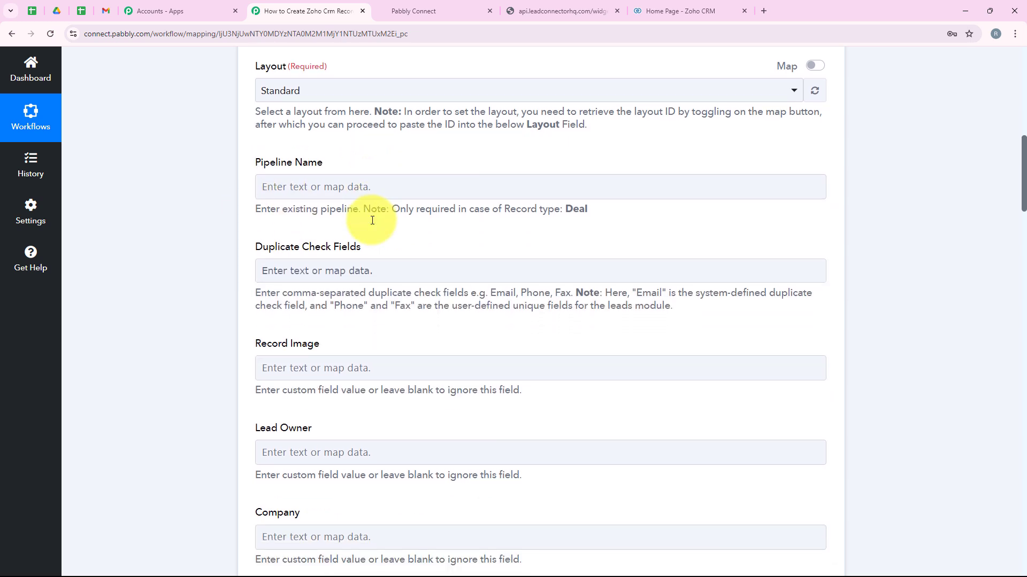
pyautogui.scroll(-1, 378, 236)
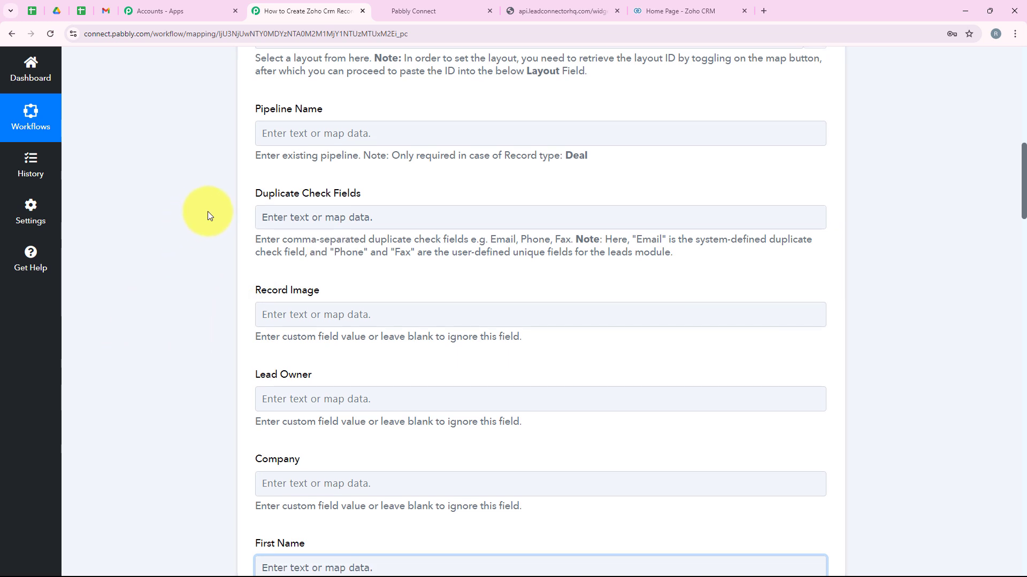
pyautogui.moveTo(251, 198); pyautogui.dragTo(367, 199)
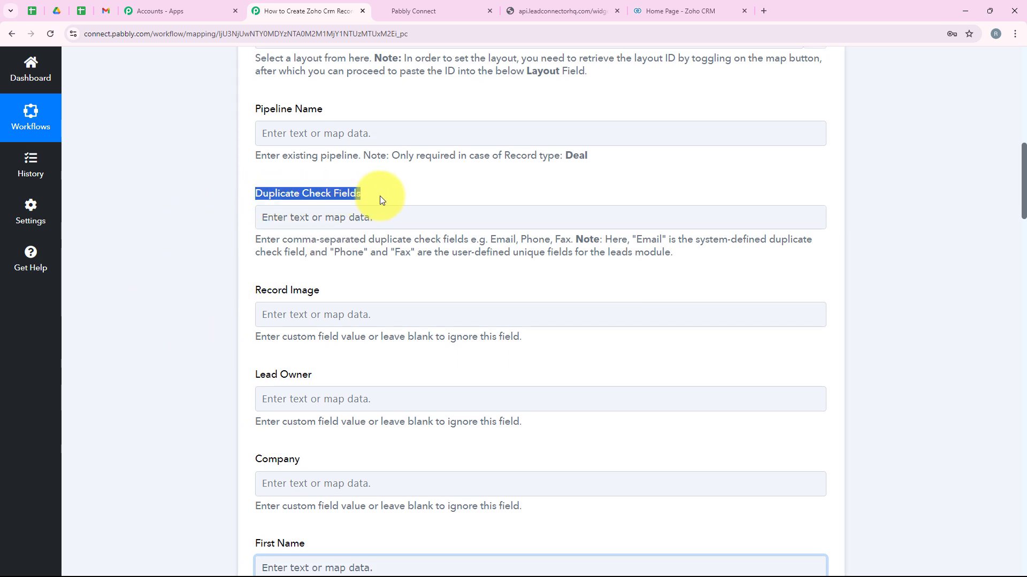
pyautogui.click(353, 219)
pyautogui.write('Email')
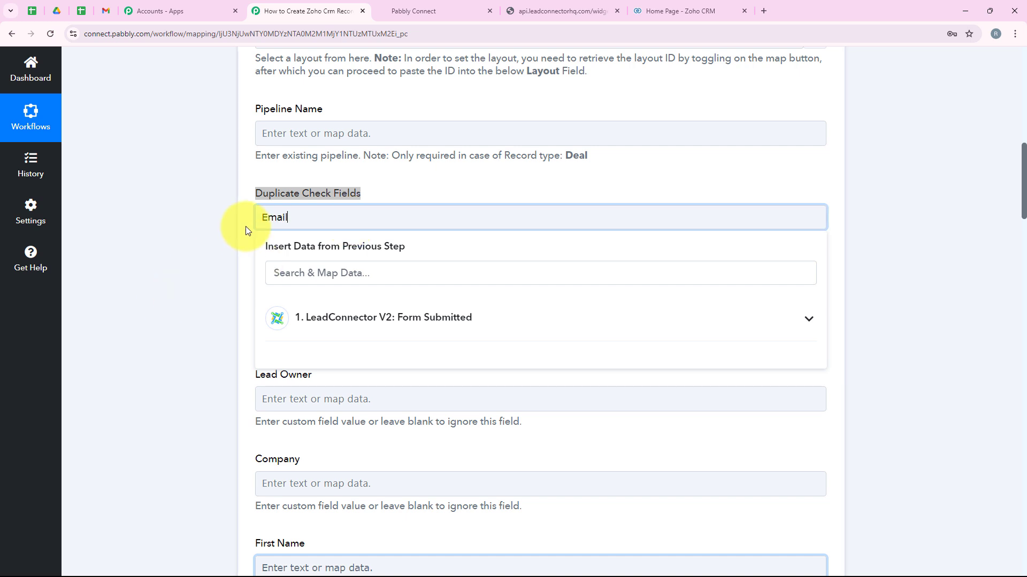
pyautogui.click(245, 226)
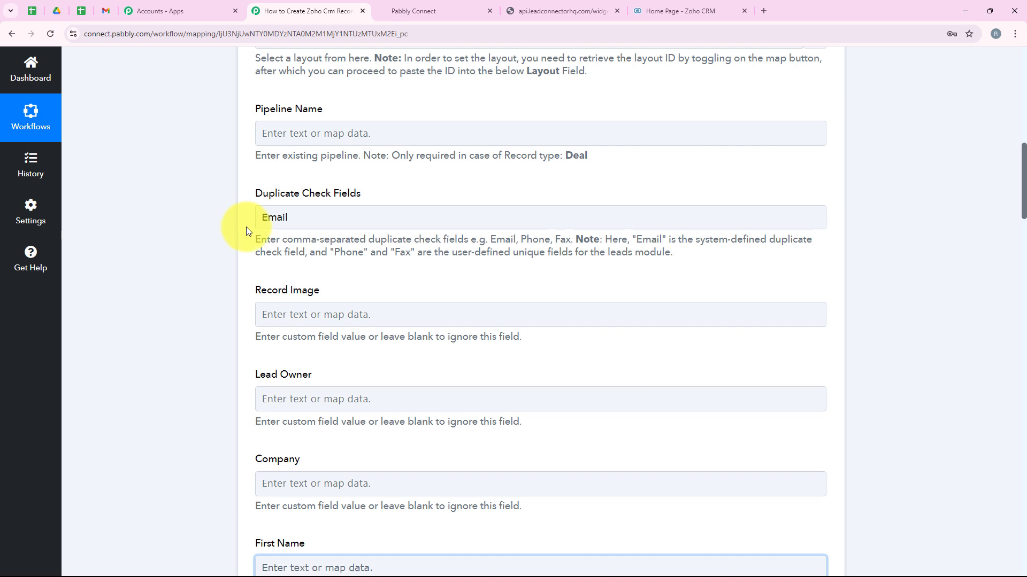
pyautogui.scroll(-2, 276, 264)
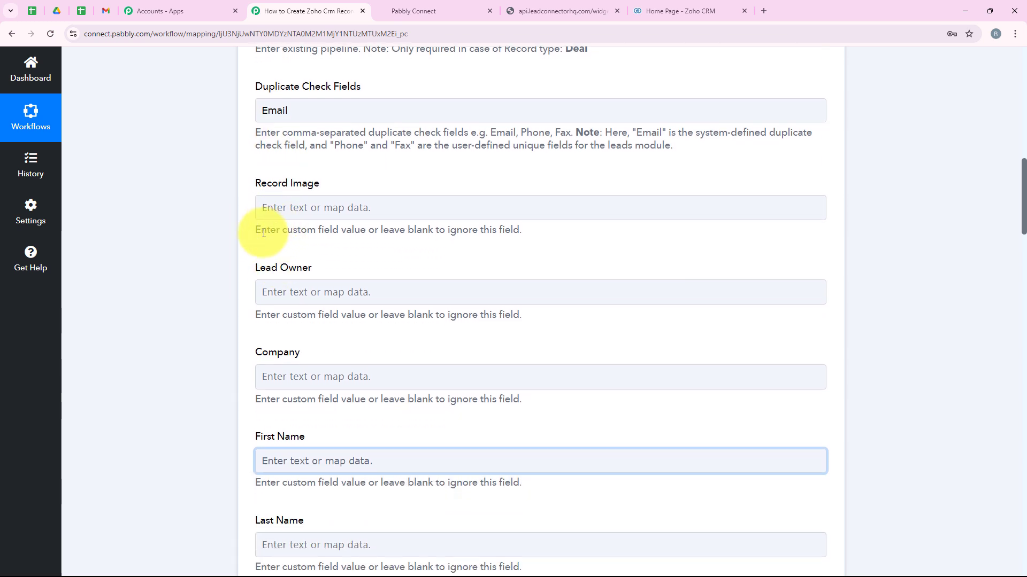
pyautogui.scroll(-1, 249, 246)
pyautogui.scroll(2, 240, 273)
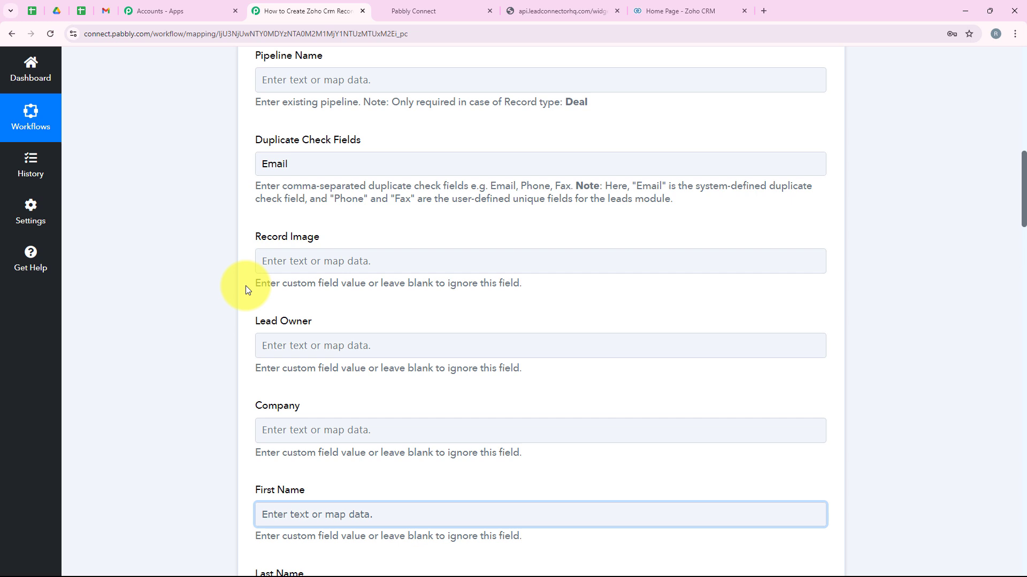
pyautogui.scroll(-3, 232, 302)
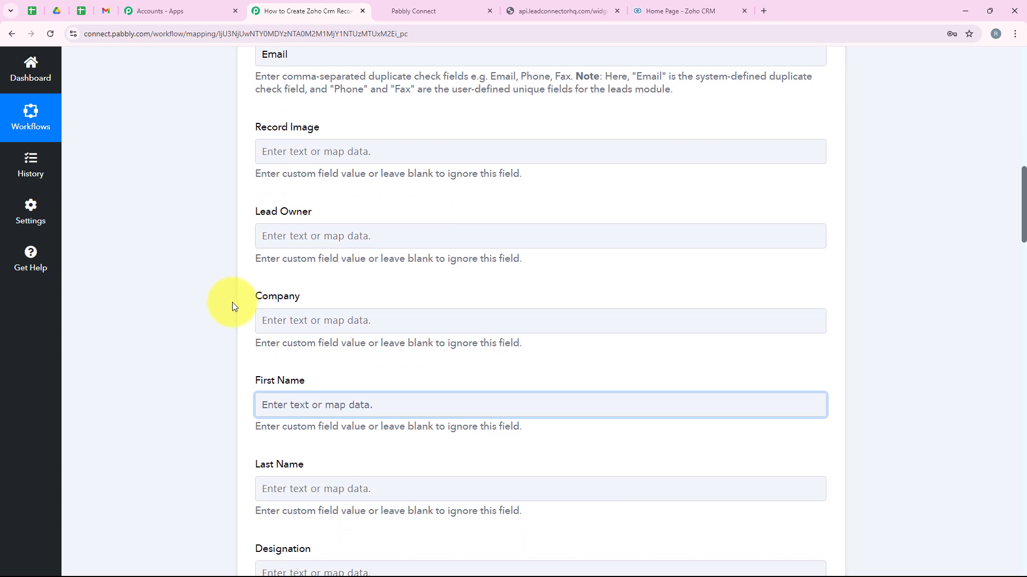
pyautogui.scroll(-1, 201, 367)
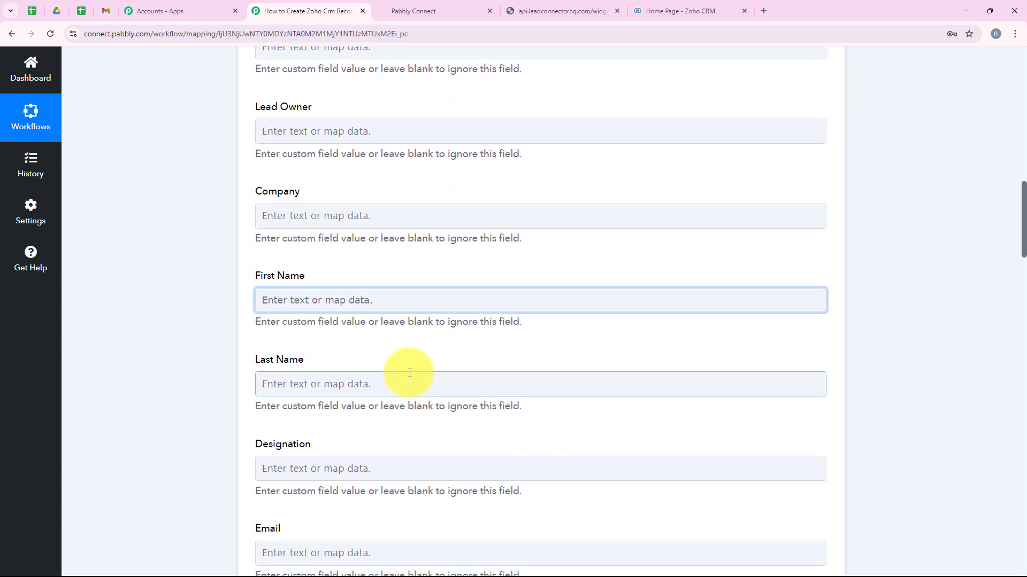
pyautogui.scroll(-2, 315, 211)
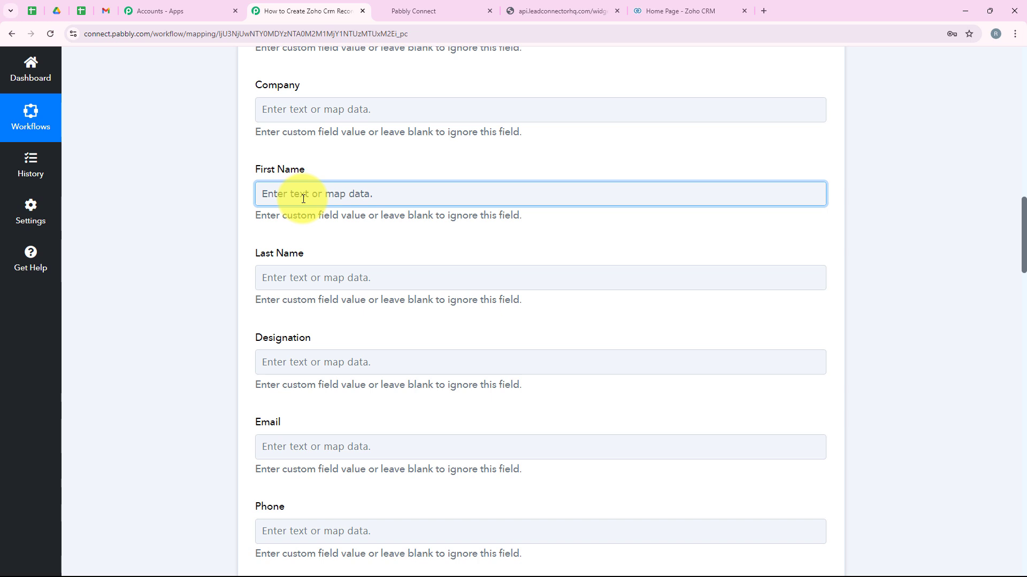
# - Browse the LeadConnector V2: Form Submitted data in the Insert Data list for First Name
pyautogui.click(303, 198)
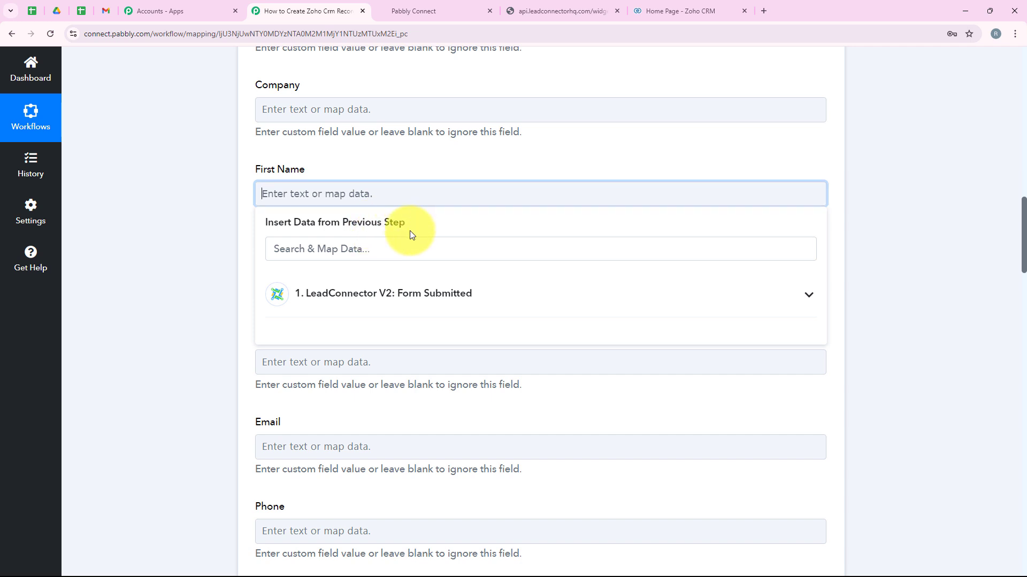
pyautogui.click(368, 303)
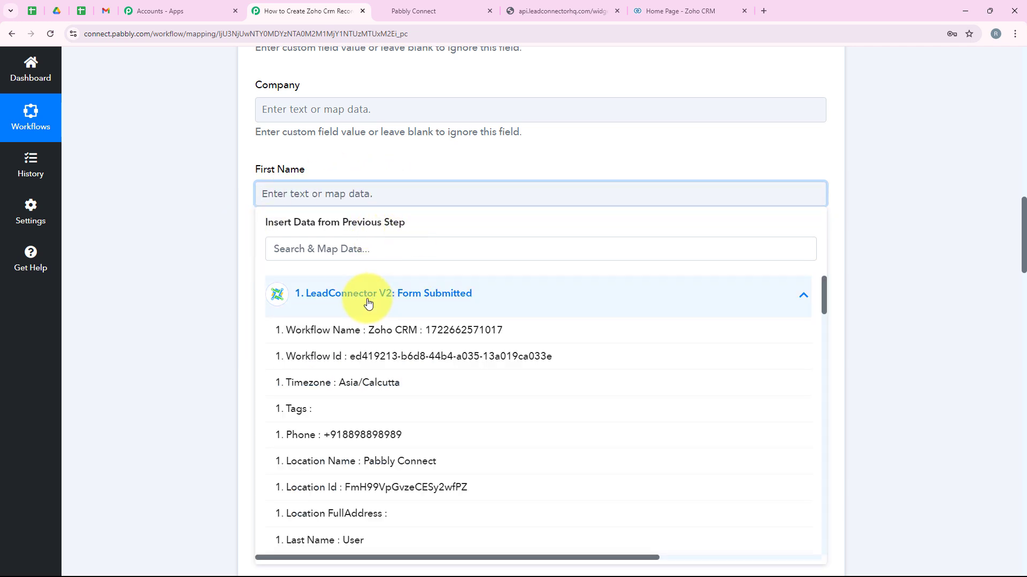
pyautogui.click(555, 301)
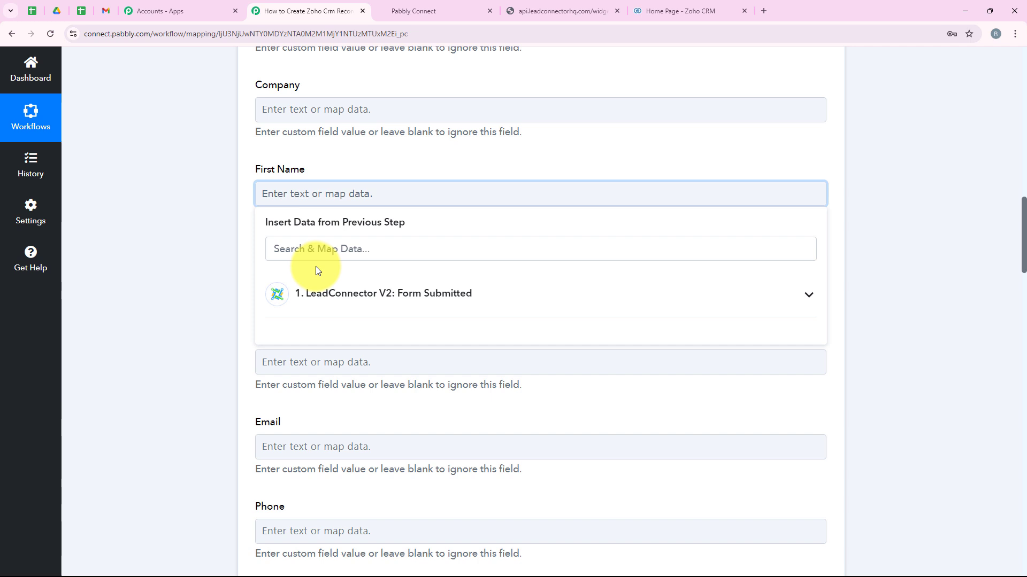
pyautogui.click(321, 293)
pyautogui.scroll(-3, 374, 381)
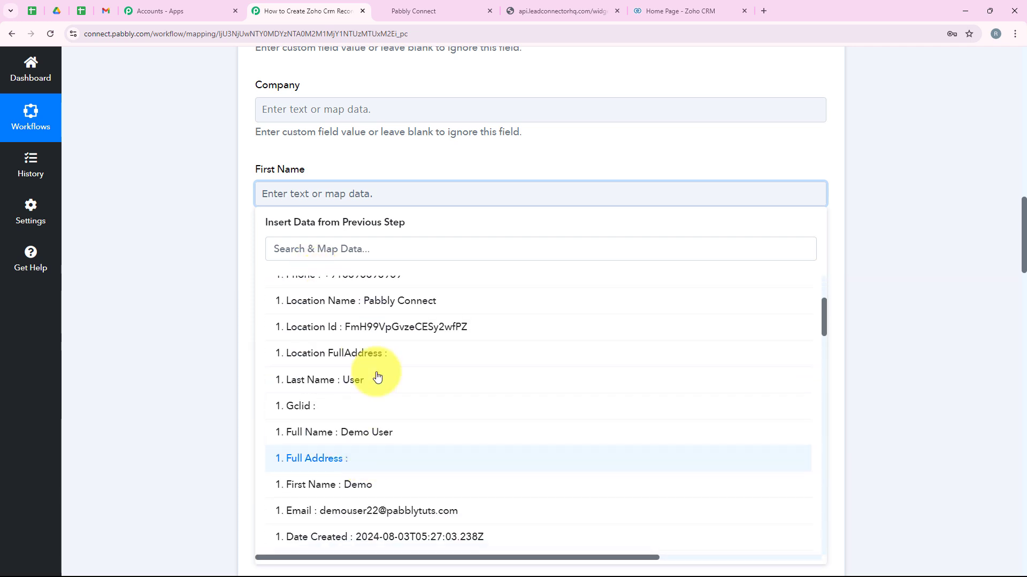
pyautogui.click(224, 395)
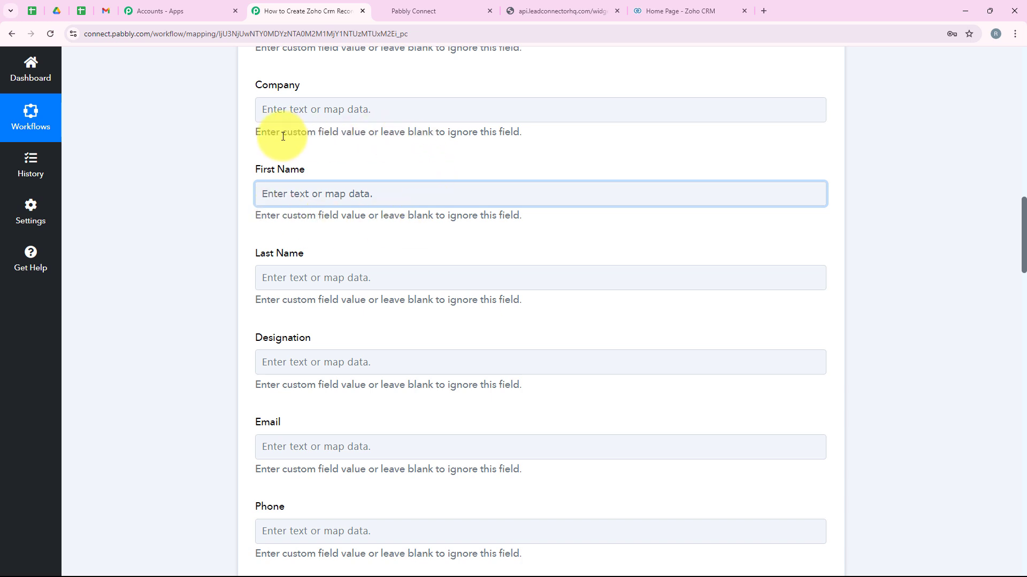
pyautogui.click(263, 201)
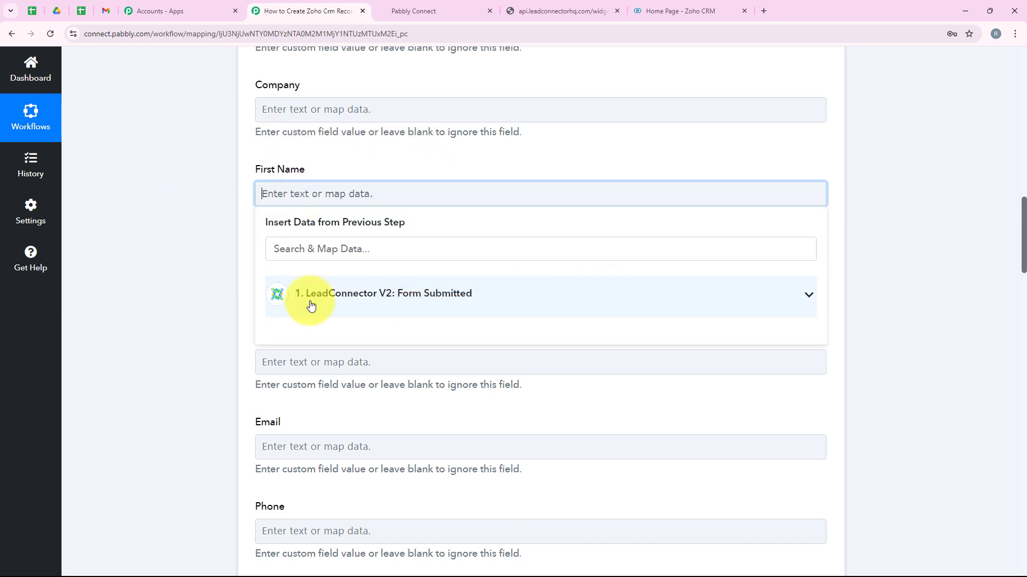
pyautogui.click(290, 176)
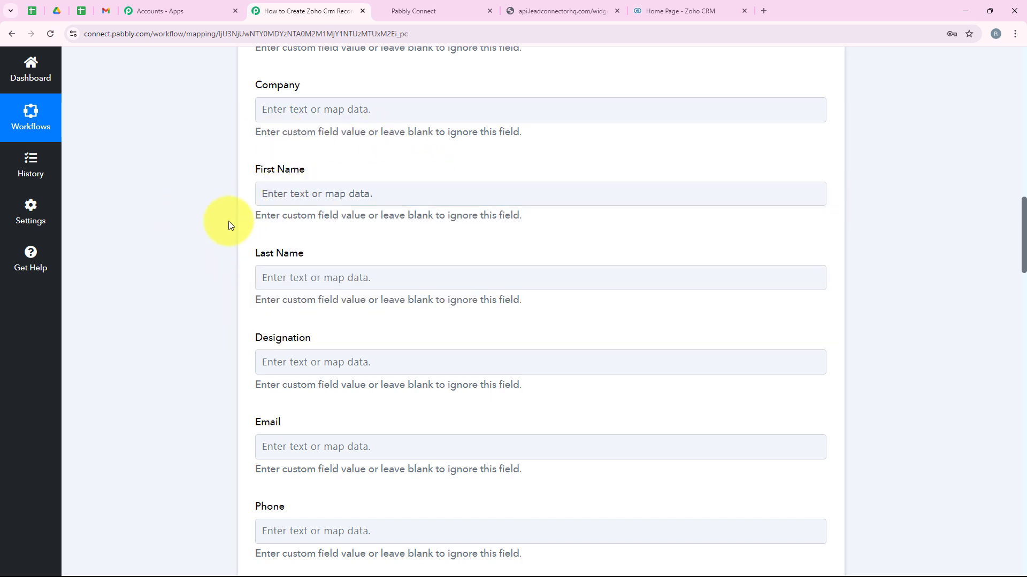
# - Replace typed text in First Name with the mapped '1. First Name : Demo' value
pyautogui.click(264, 195)
pyautogui.write('D')
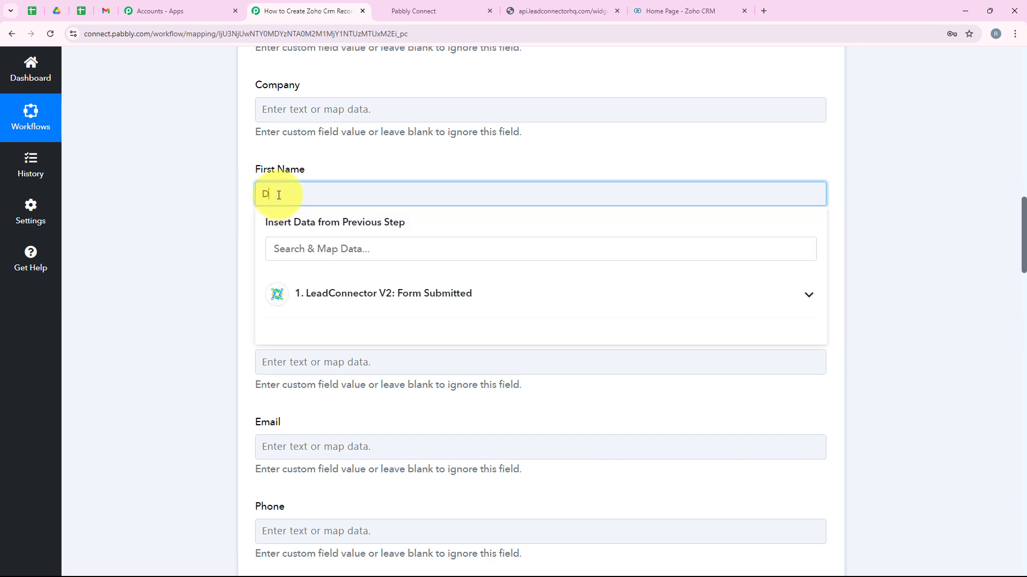
pyautogui.write('emo')
pyautogui.moveTo(297, 195); pyautogui.dragTo(230, 193)
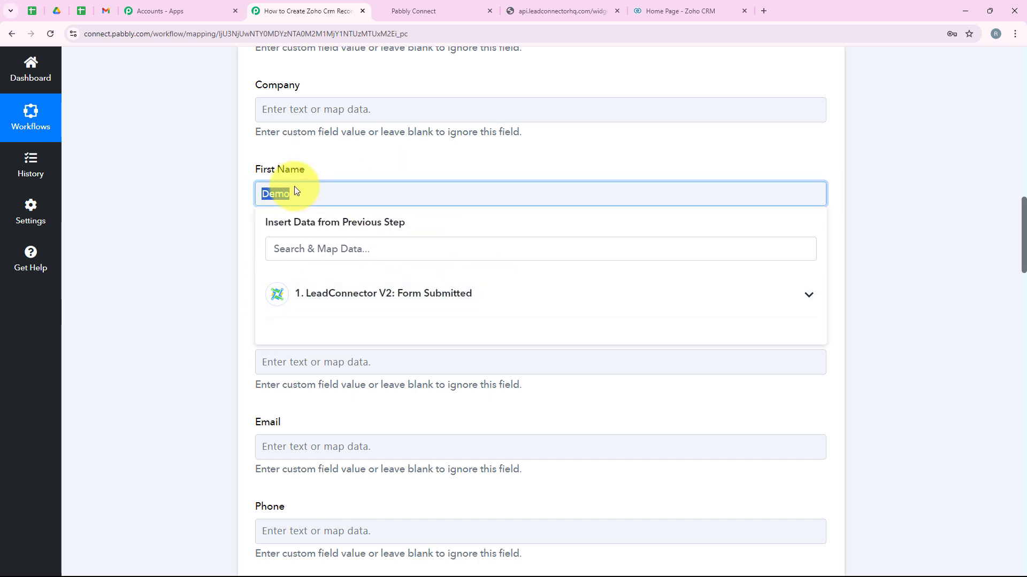
pyautogui.press('BackSpace')
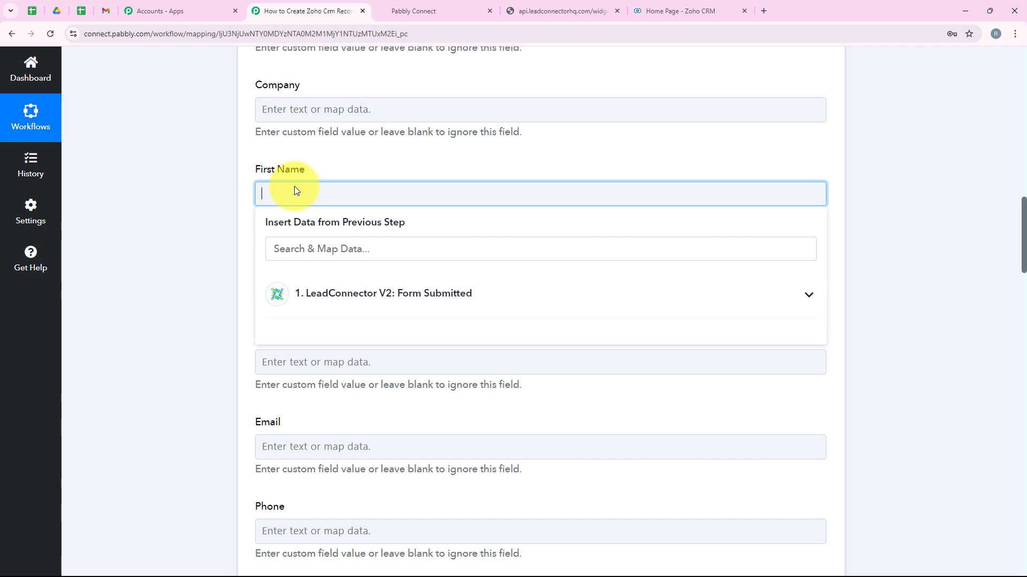
pyautogui.click(309, 293)
pyautogui.scroll(-3, 354, 432)
pyautogui.scroll(-3, 353, 432)
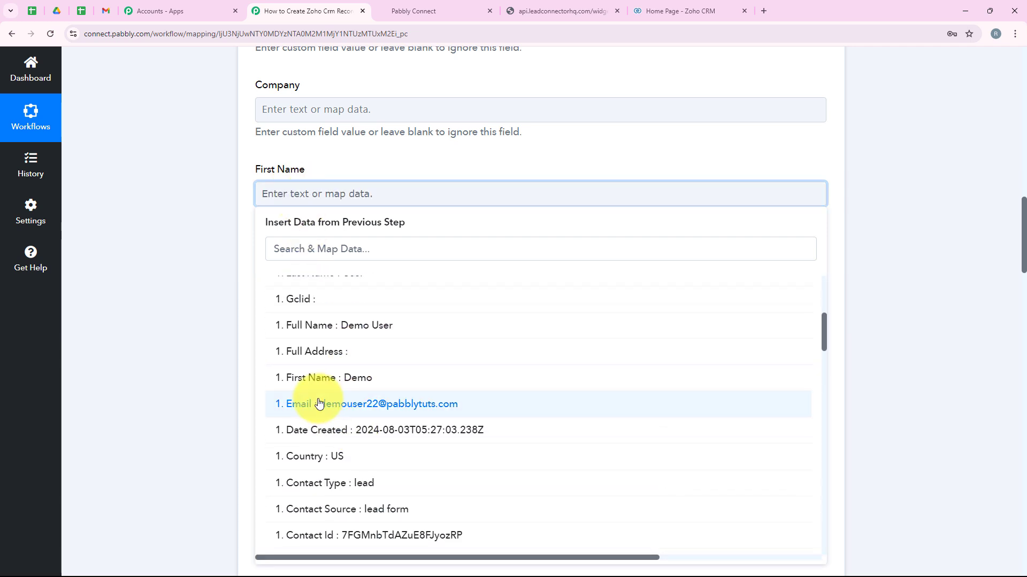
pyautogui.click(308, 385)
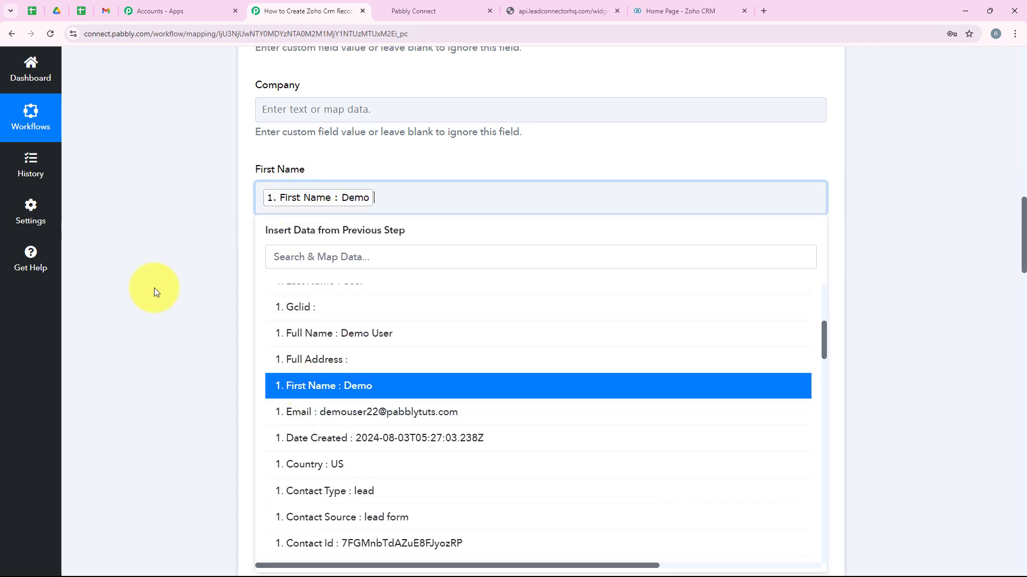
pyautogui.click(154, 291)
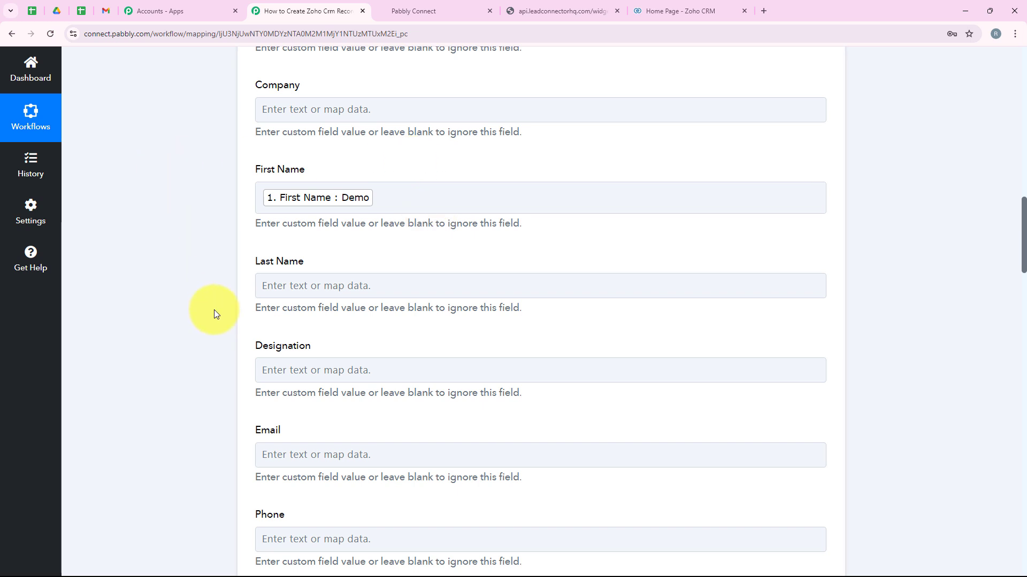
# - Map the form's Last Name value into the lead's Last Name field
pyautogui.scroll(-1, 214, 314)
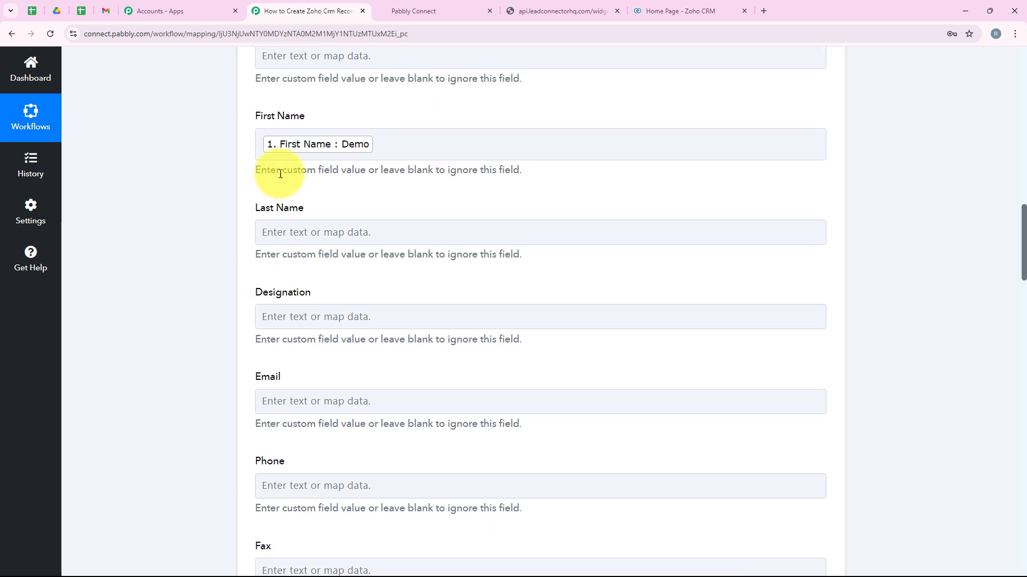
pyautogui.click(332, 229)
pyautogui.write('la')
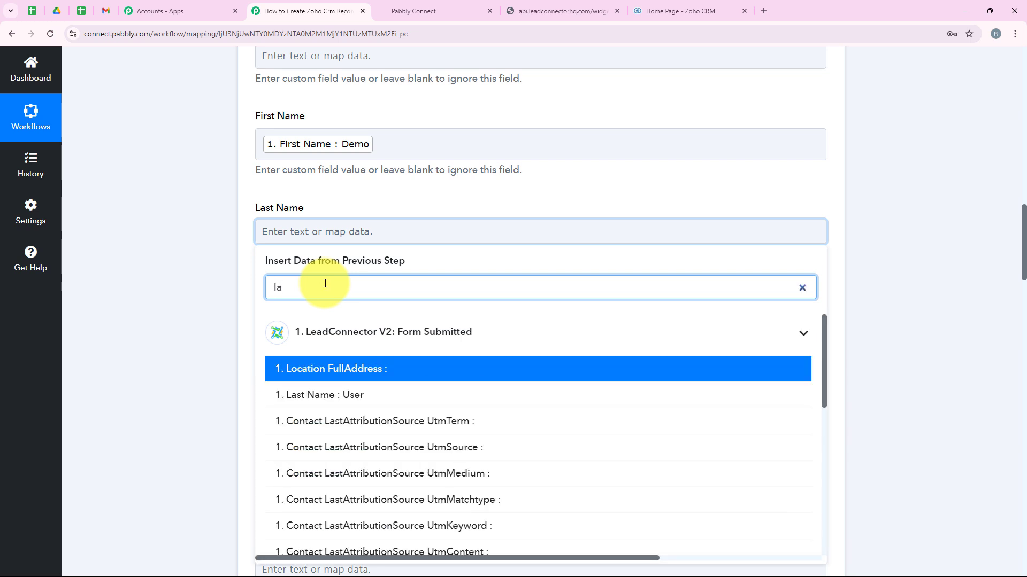
pyautogui.write('st')
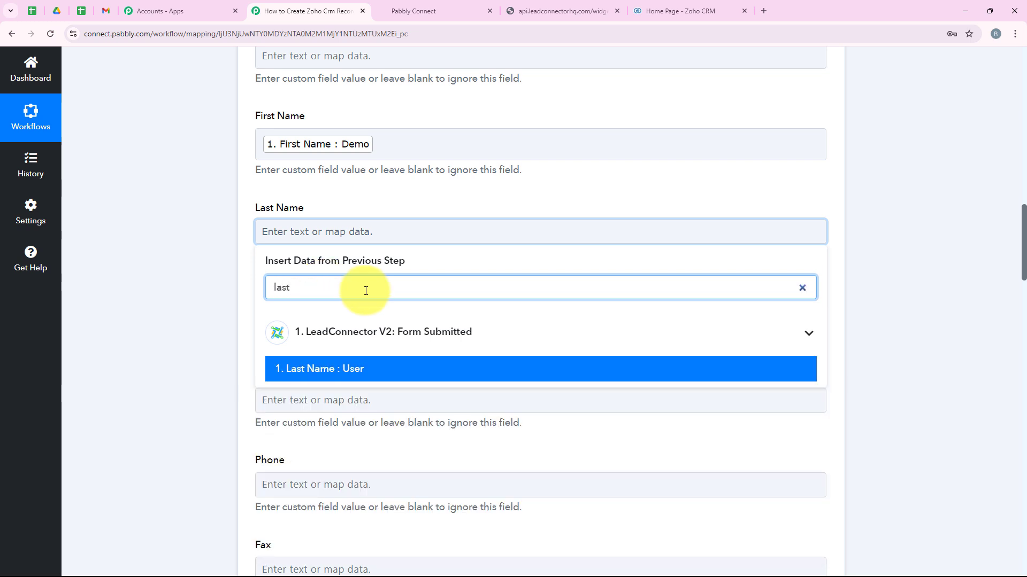
pyautogui.click(369, 361)
pyautogui.click(218, 270)
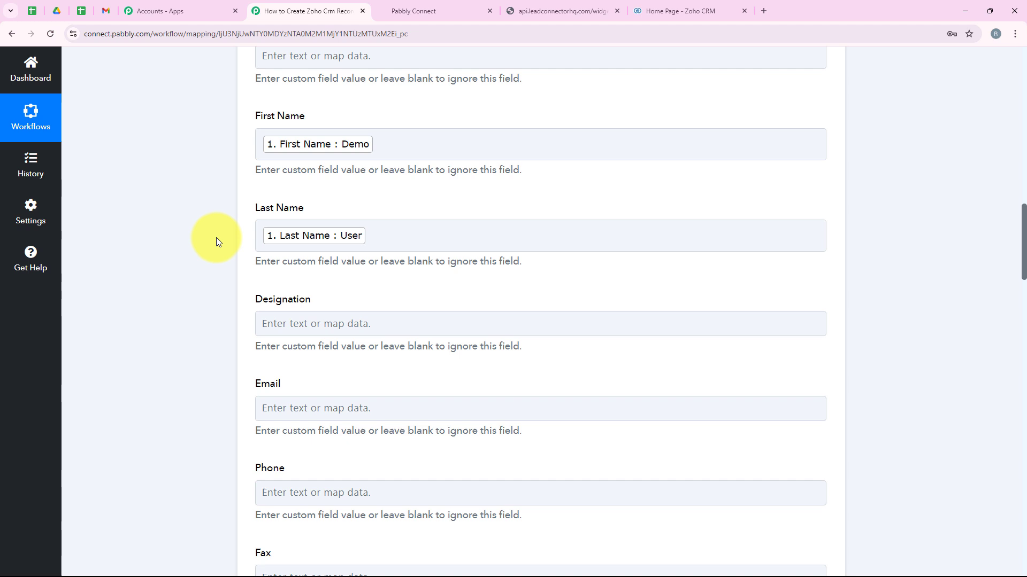
# - Map '1. Email' from the submitted form into the Email field
pyautogui.scroll(-1, 247, 251)
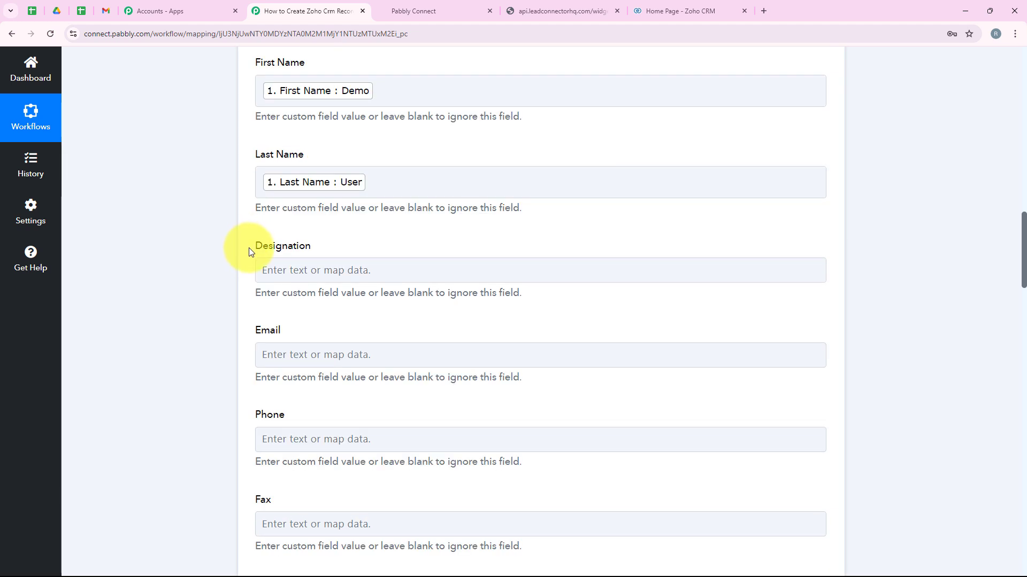
pyautogui.moveTo(248, 251); pyautogui.dragTo(348, 246)
pyautogui.click(348, 263)
pyautogui.scroll(-2, 347, 267)
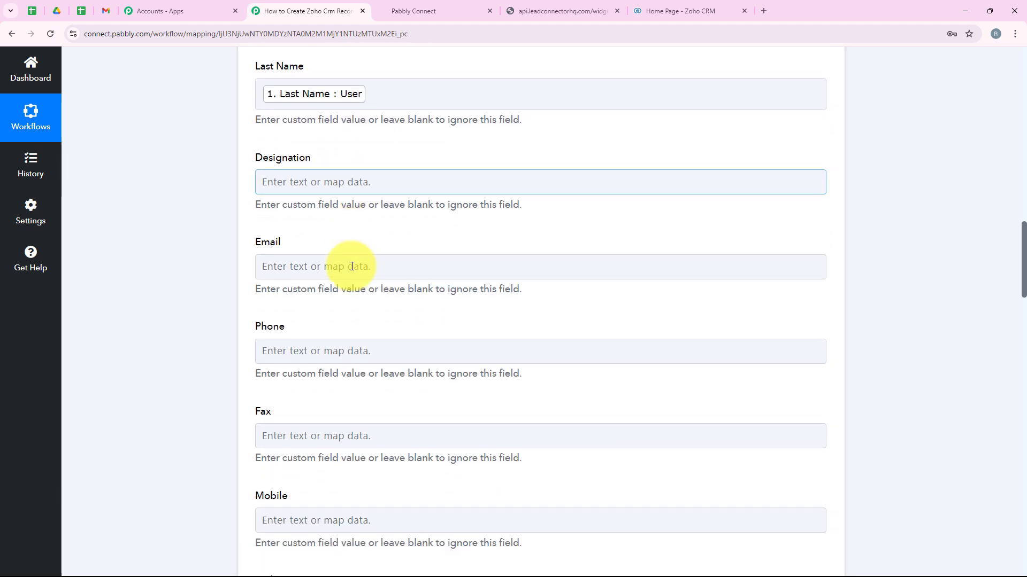
pyautogui.click(342, 249)
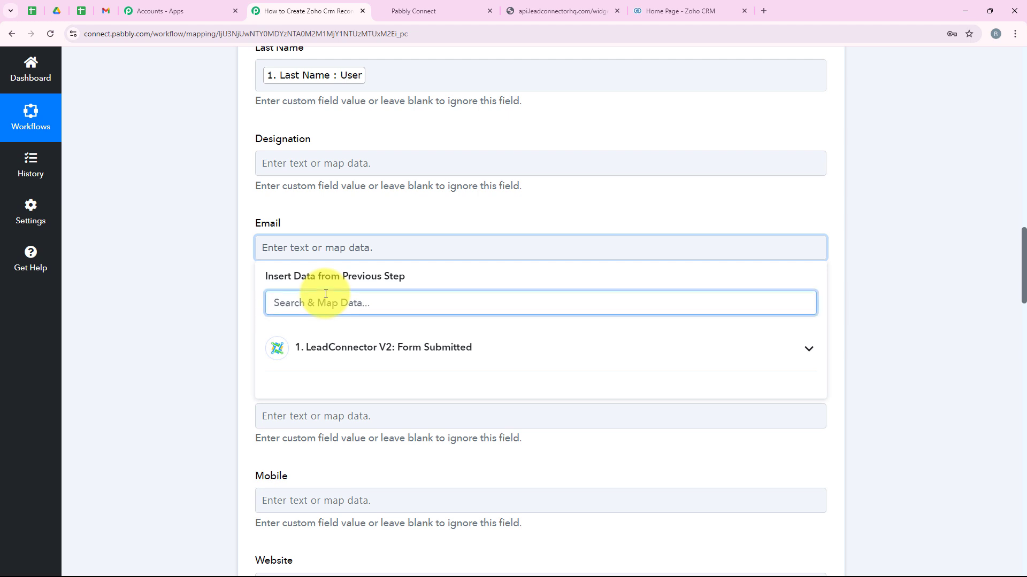
pyautogui.write('Email')
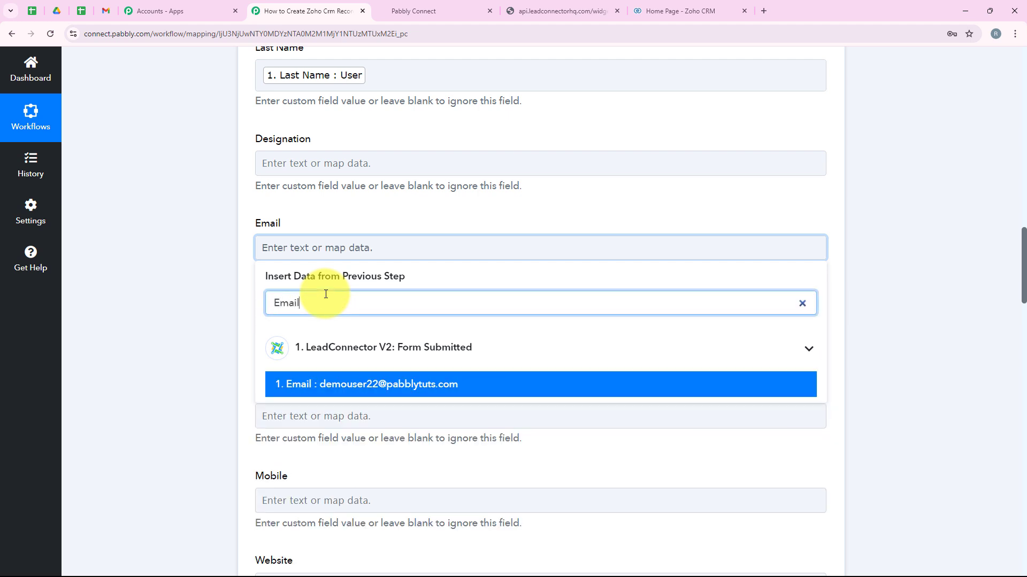
pyautogui.click(347, 386)
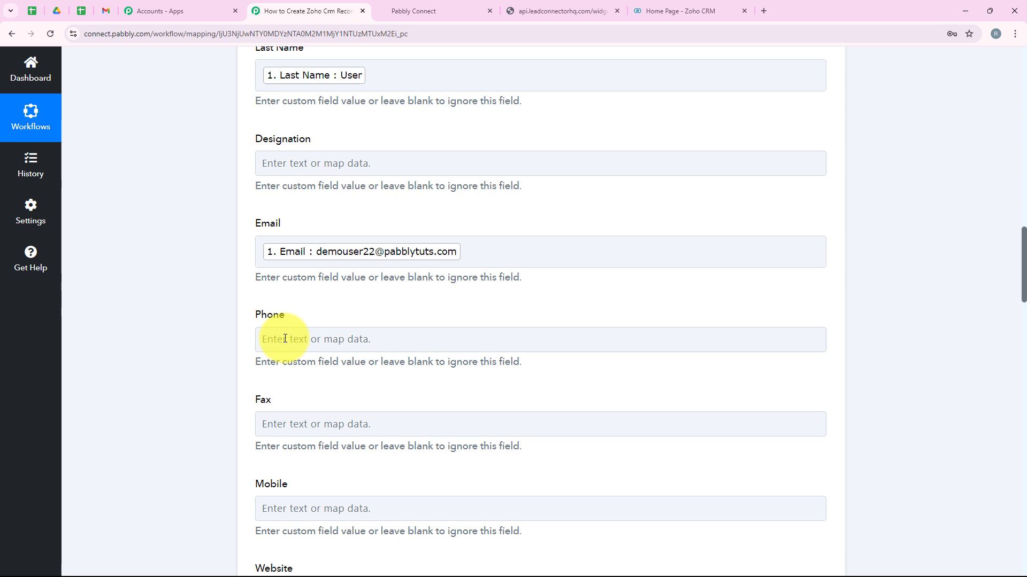
# - Search 'pho' and map '1. Phone' into the Phone field
pyautogui.click(323, 334)
pyautogui.click(343, 288)
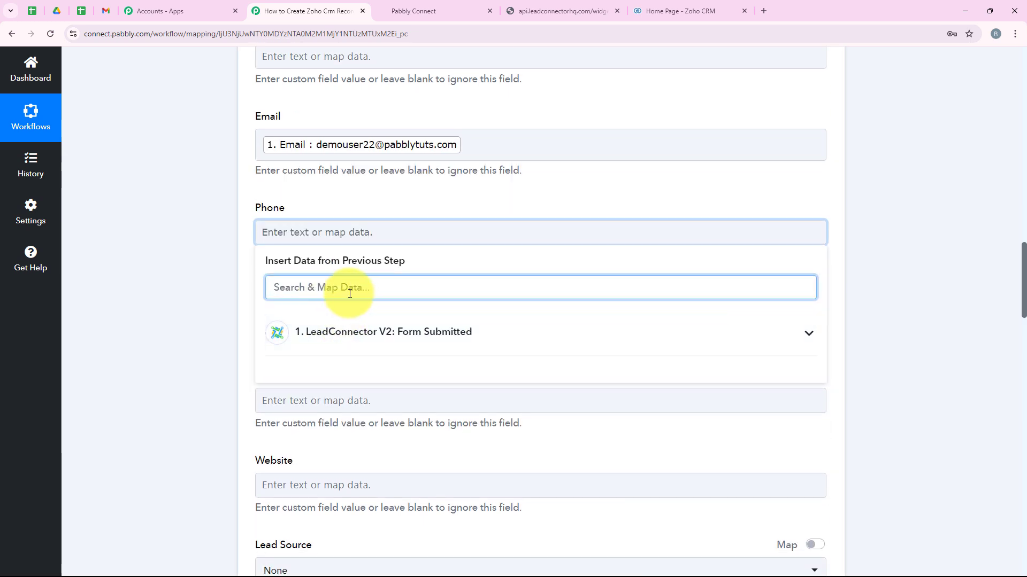
pyautogui.write('phon')
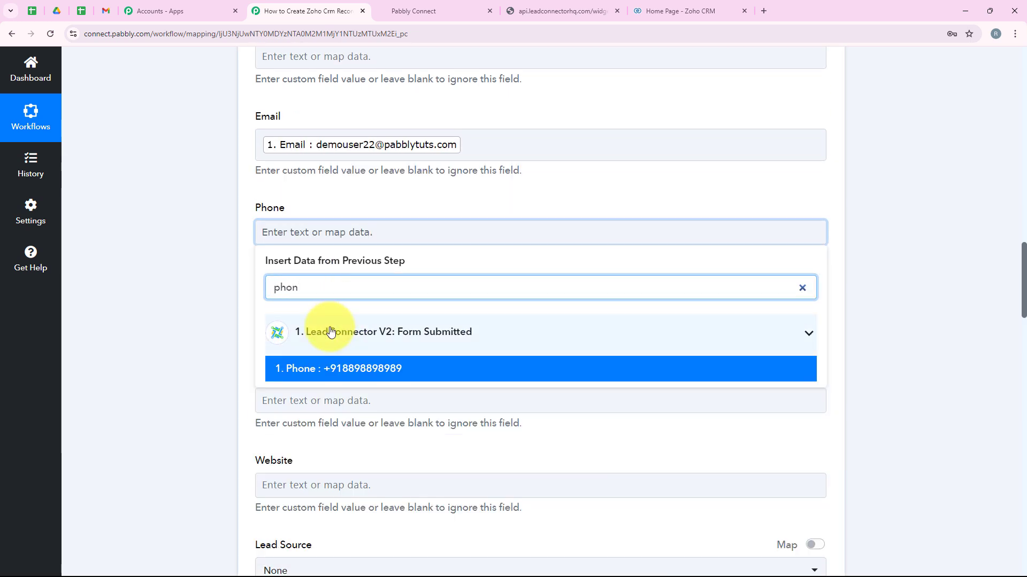
pyautogui.click(300, 368)
# - Send the Zoho CRM test request and review the returned first name and email values
pyautogui.scroll(-7, 226, 319)
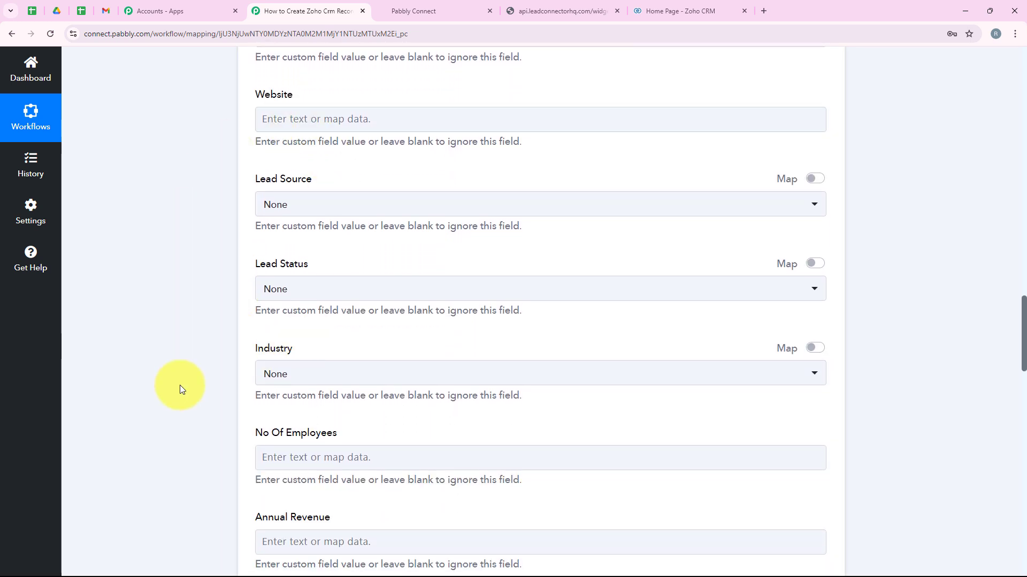
pyautogui.scroll(-2, 227, 295)
pyautogui.scroll(-8, 232, 297)
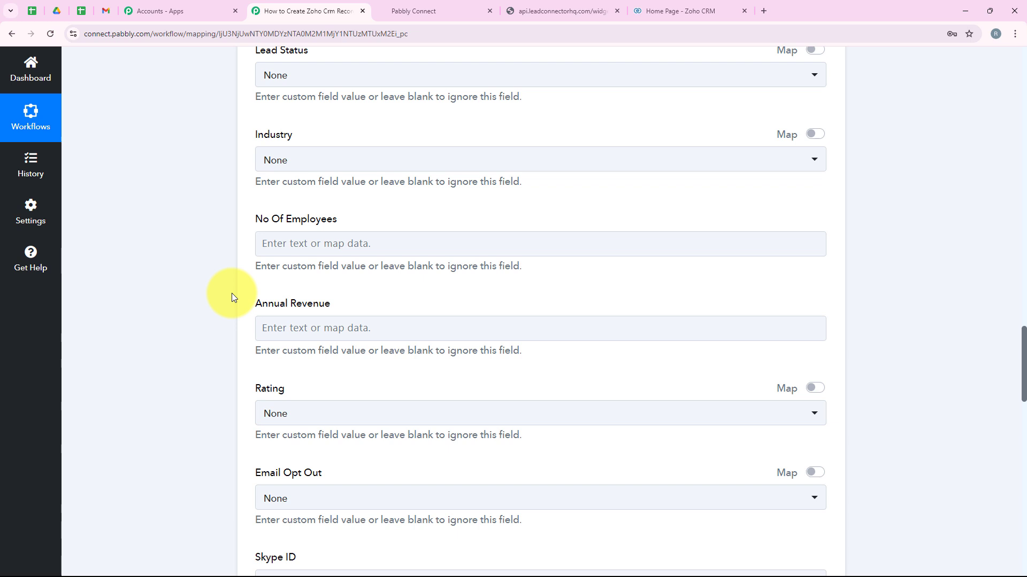
pyautogui.scroll(-11, 232, 297)
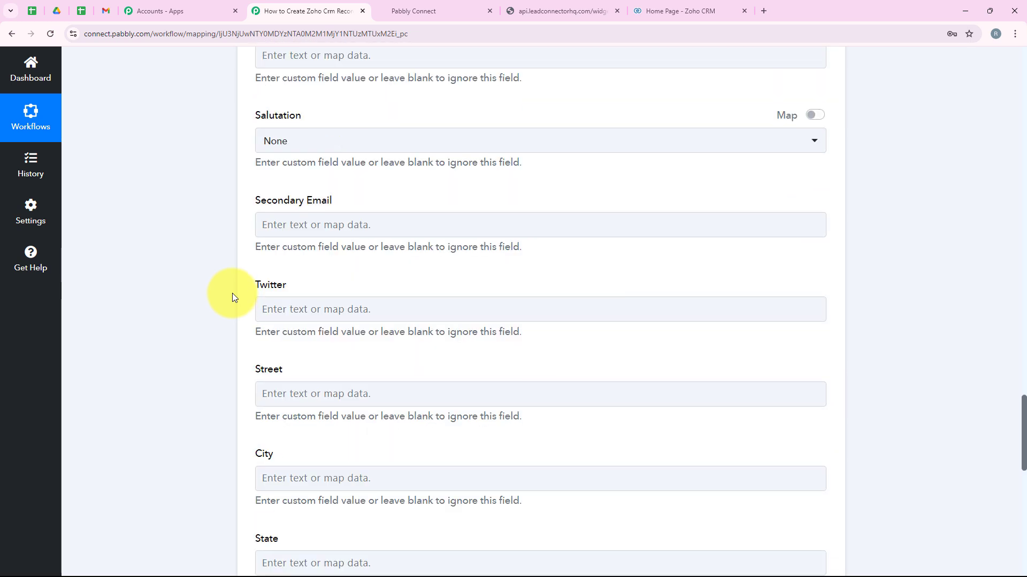
pyautogui.scroll(-4, 232, 295)
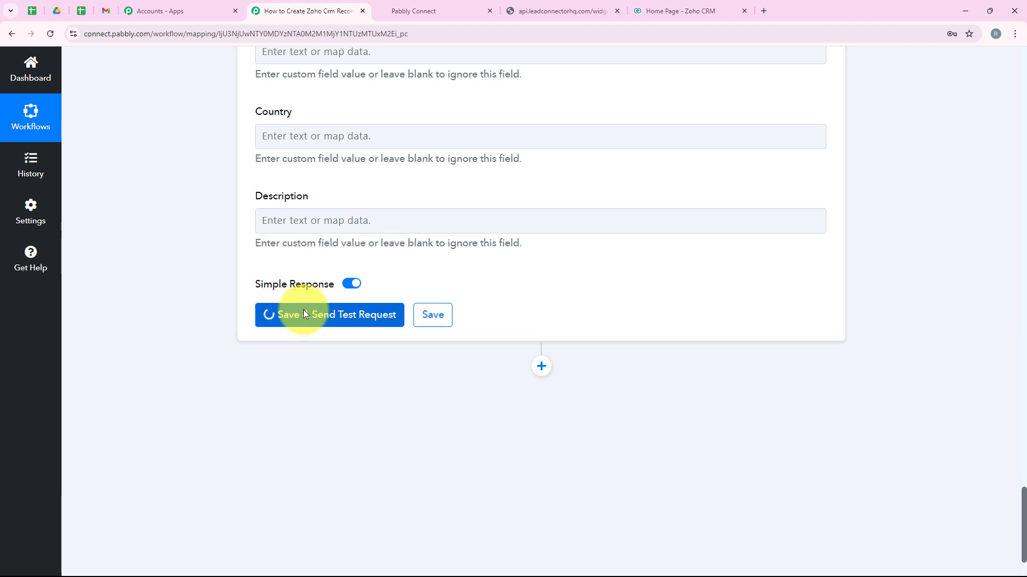
pyautogui.scroll(8, 241, 300)
pyautogui.scroll(-8, 240, 333)
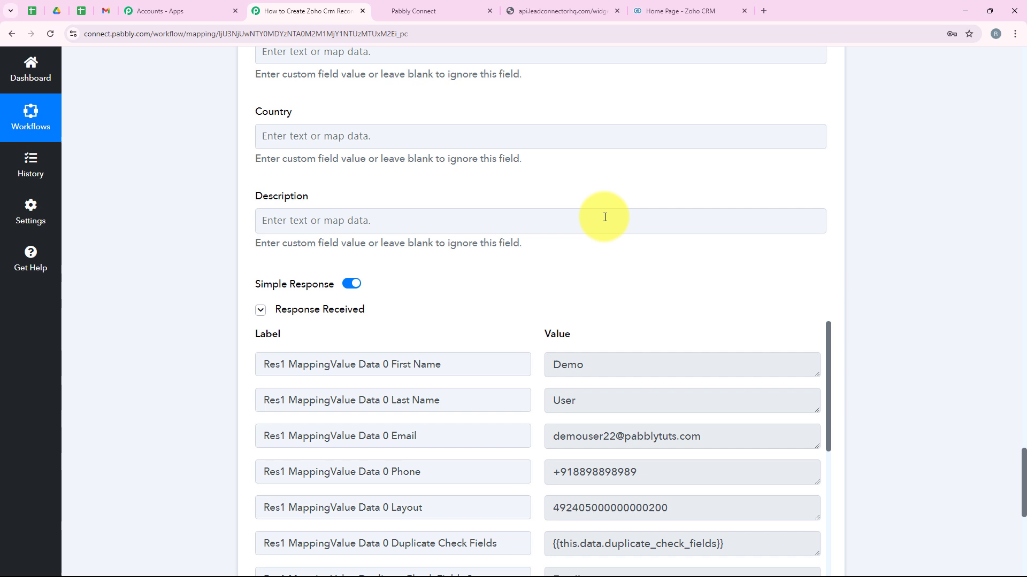
pyautogui.scroll(-3, 604, 219)
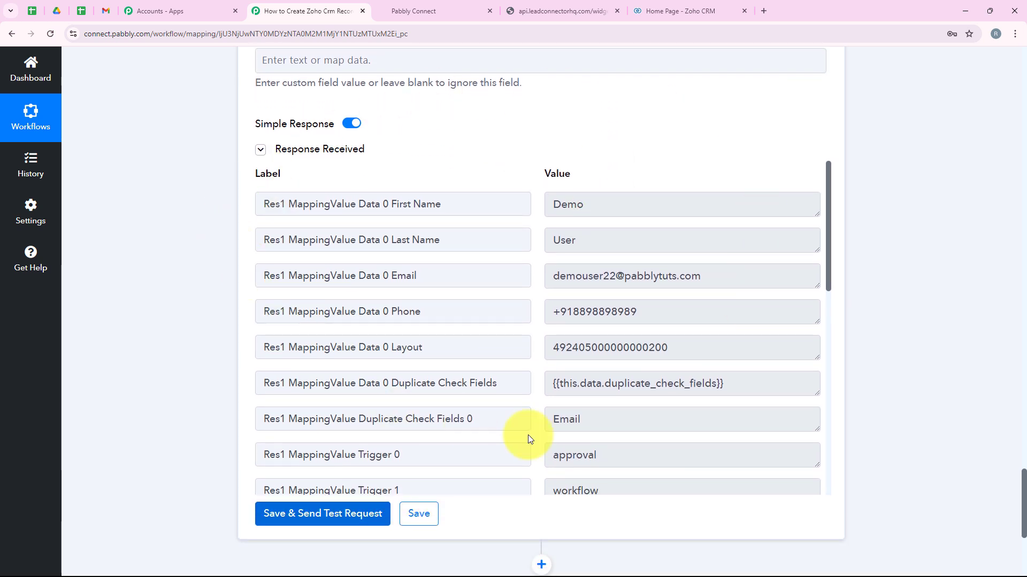
pyautogui.click(598, 209)
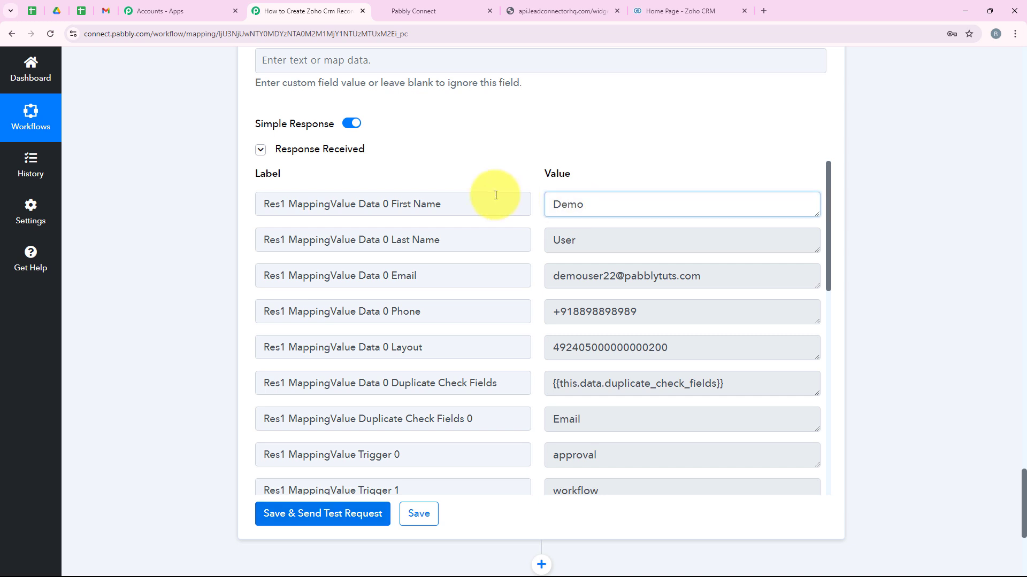
pyautogui.hotkey('ctrl', 'a')
pyautogui.press('Tab')
pyautogui.press('Tab')
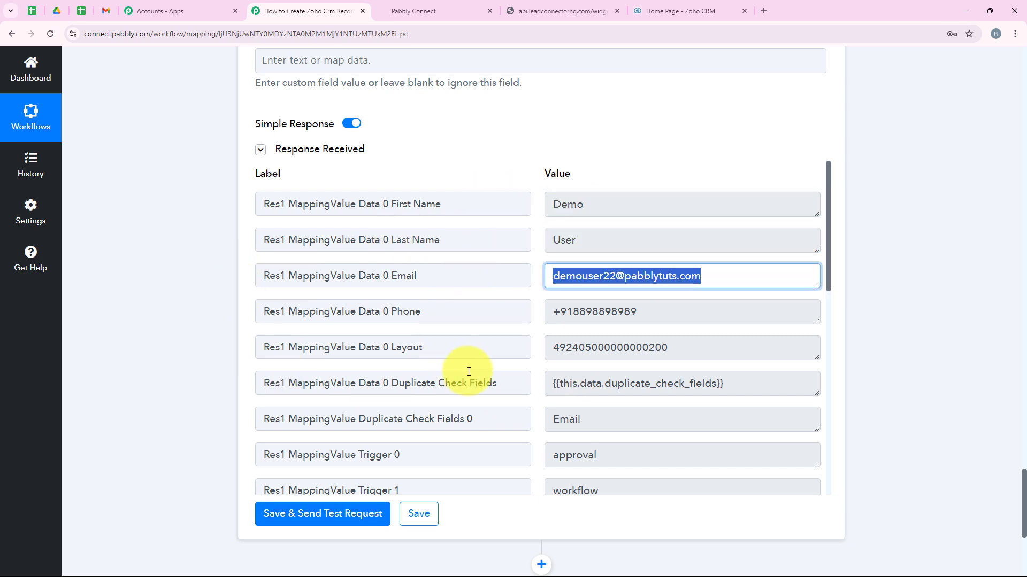
pyautogui.click(489, 383)
pyautogui.scroll(3, 350, 357)
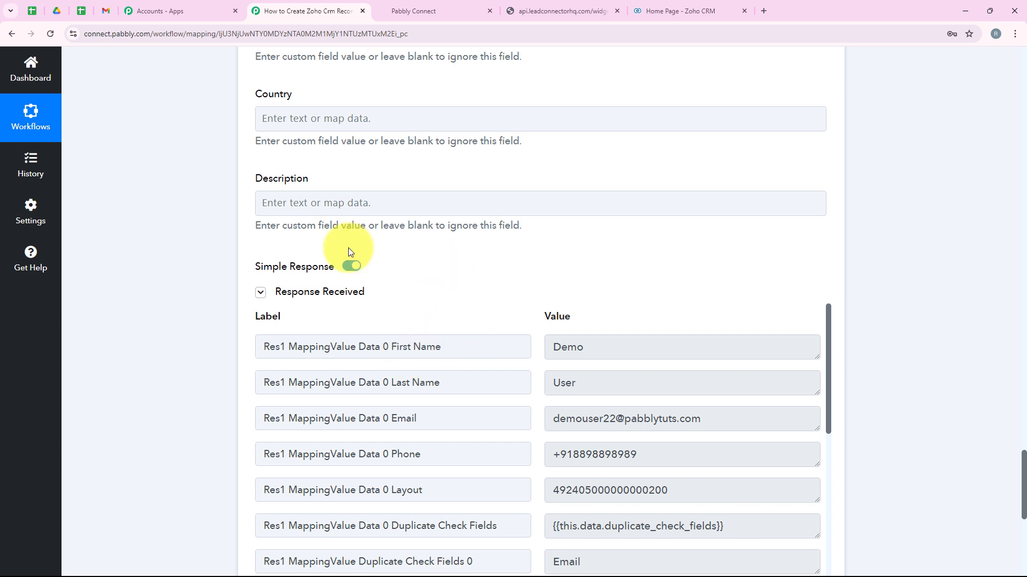
# - Open Zoho CRM's Leads list and check the new lead's name, email and phone
pyautogui.click(697, 4)
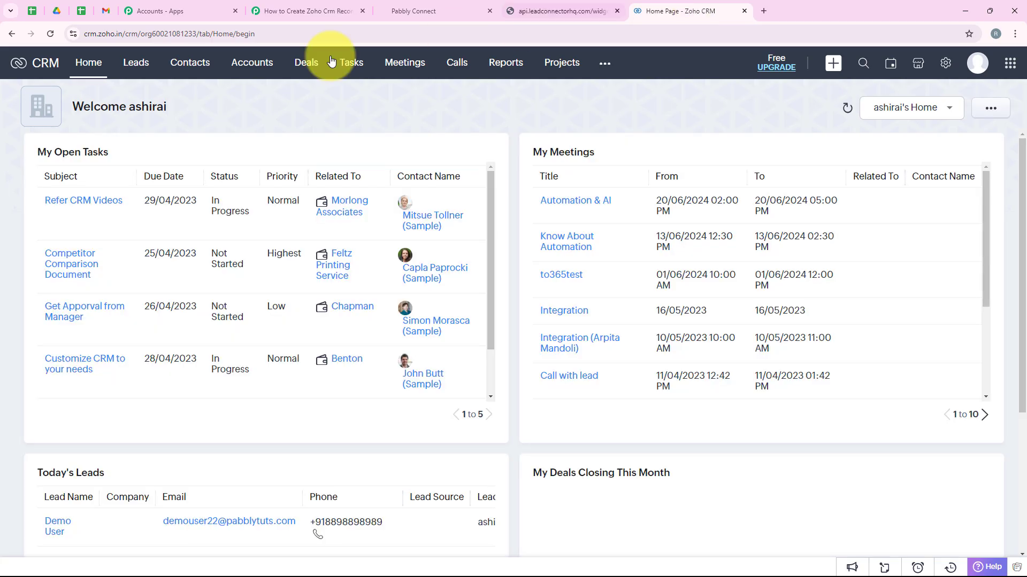
pyautogui.click(140, 80)
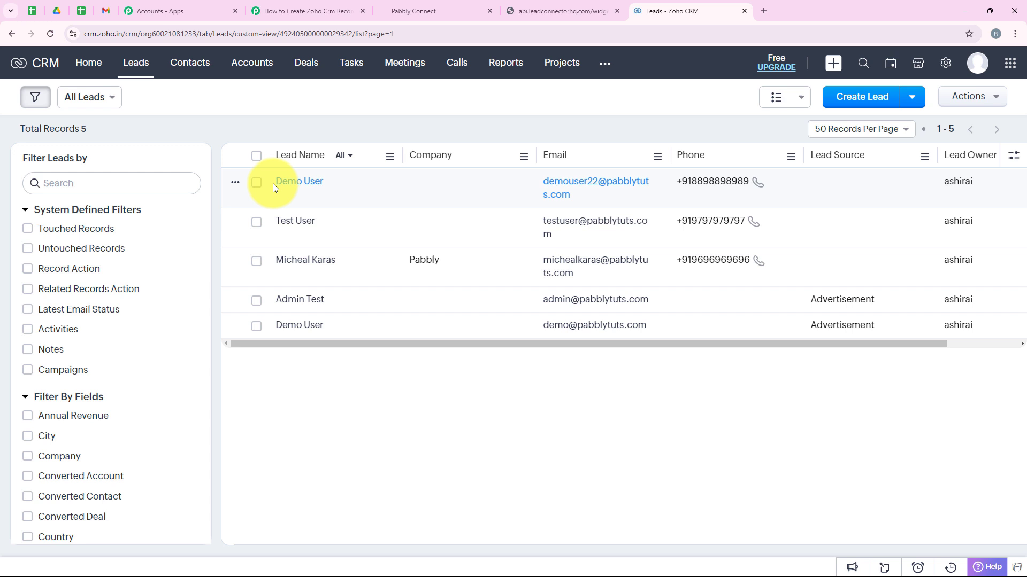
pyautogui.moveTo(272, 186); pyautogui.dragTo(356, 190)
pyautogui.moveTo(534, 182); pyautogui.dragTo(600, 195)
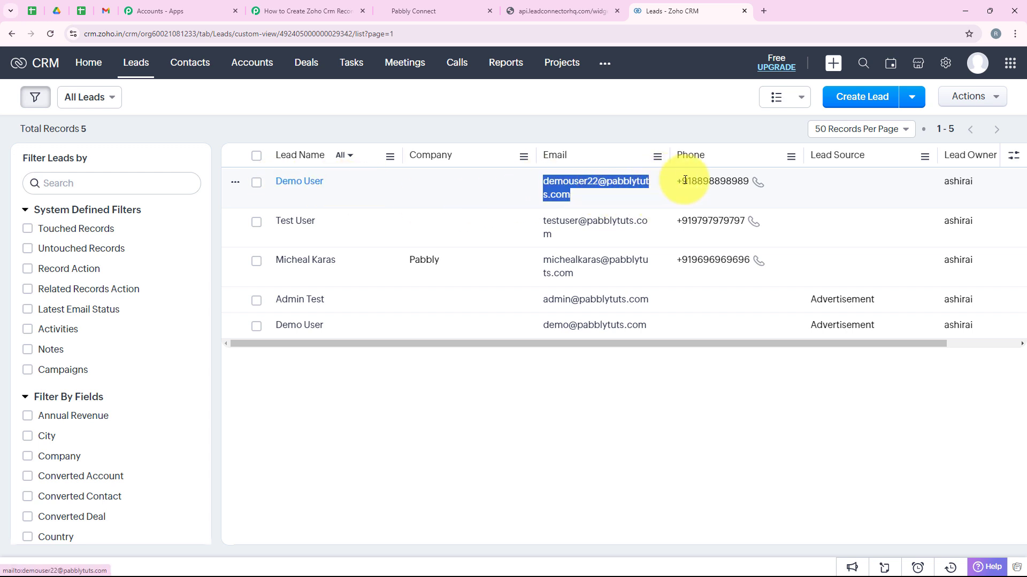
pyautogui.moveTo(674, 182); pyautogui.dragTo(765, 177)
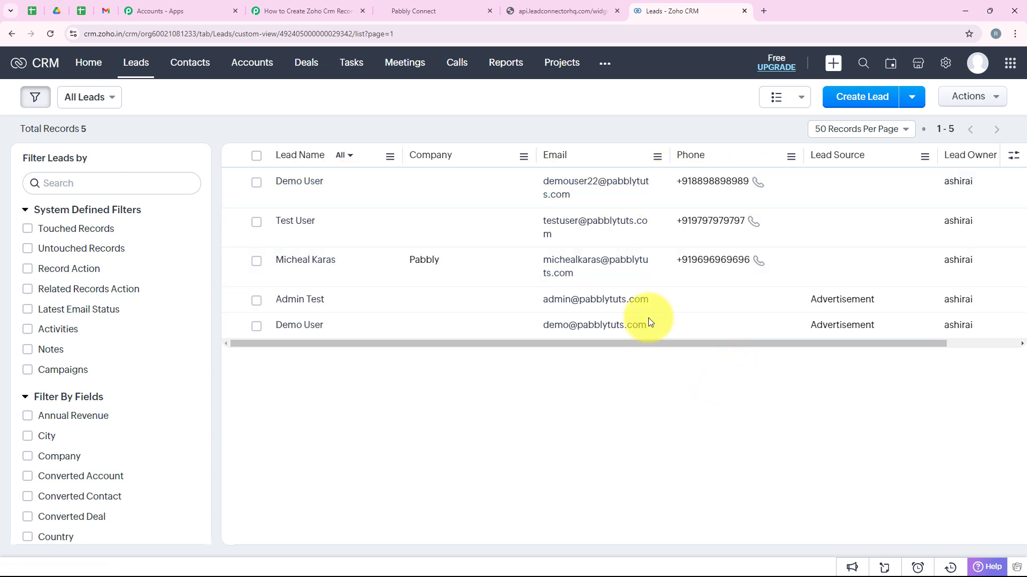
# - Collapse the Zoho CRM action step in the Pabbly Connect workflow
pyautogui.click(315, 10)
pyautogui.scroll(15, 251, 188)
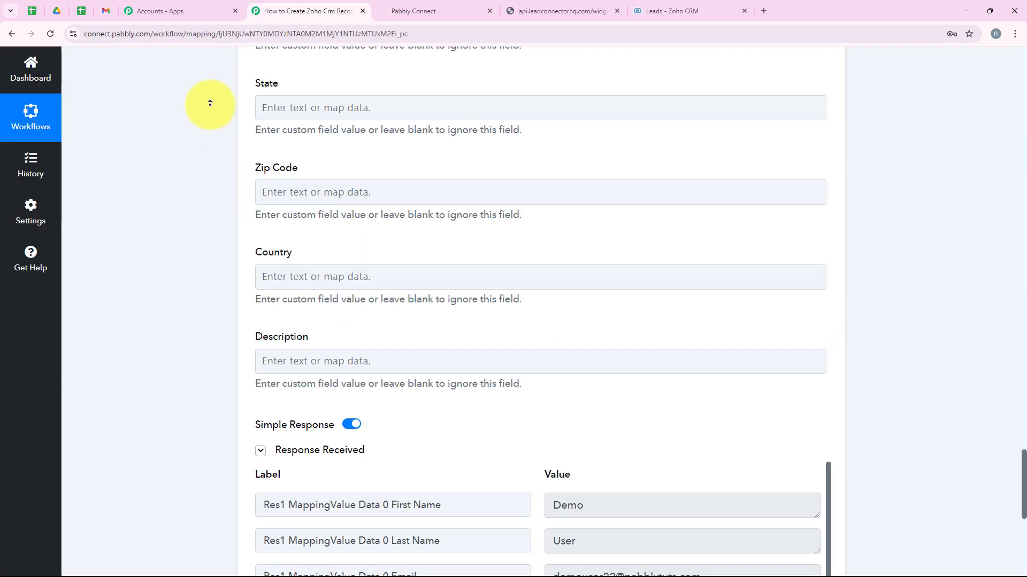
pyautogui.scroll(-1, 176, 187)
pyautogui.click(369, 320)
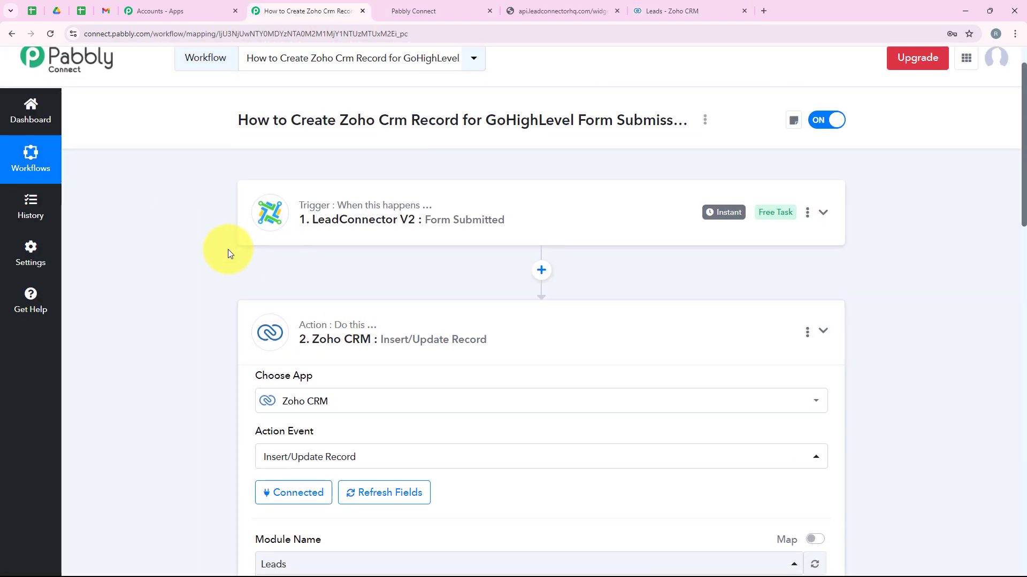
pyautogui.scroll(1, 229, 251)
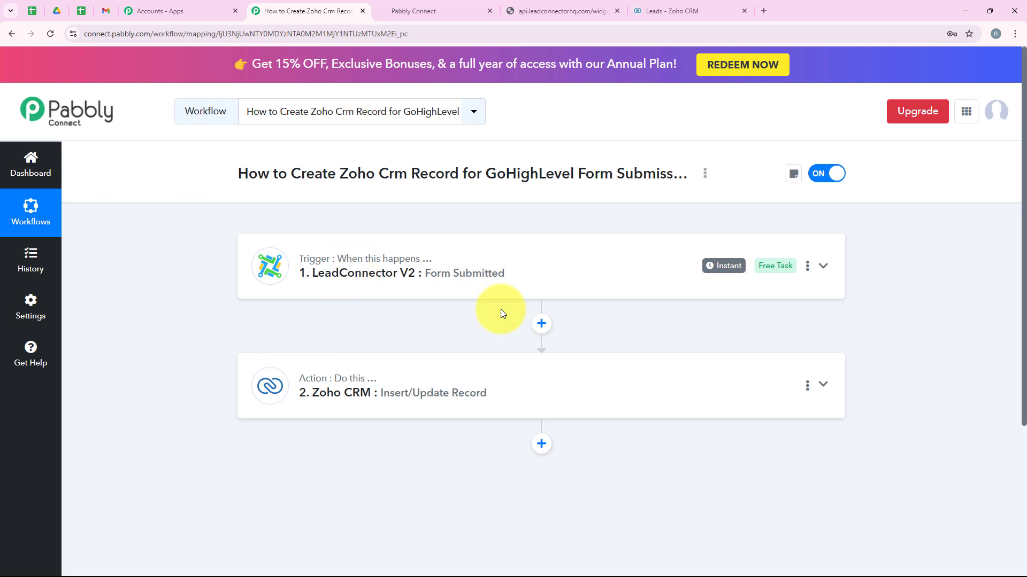
pyautogui.click(459, 5)
# - Reload the LeadConnector form and autofill it with saved test contact details
pyautogui.click(516, 10)
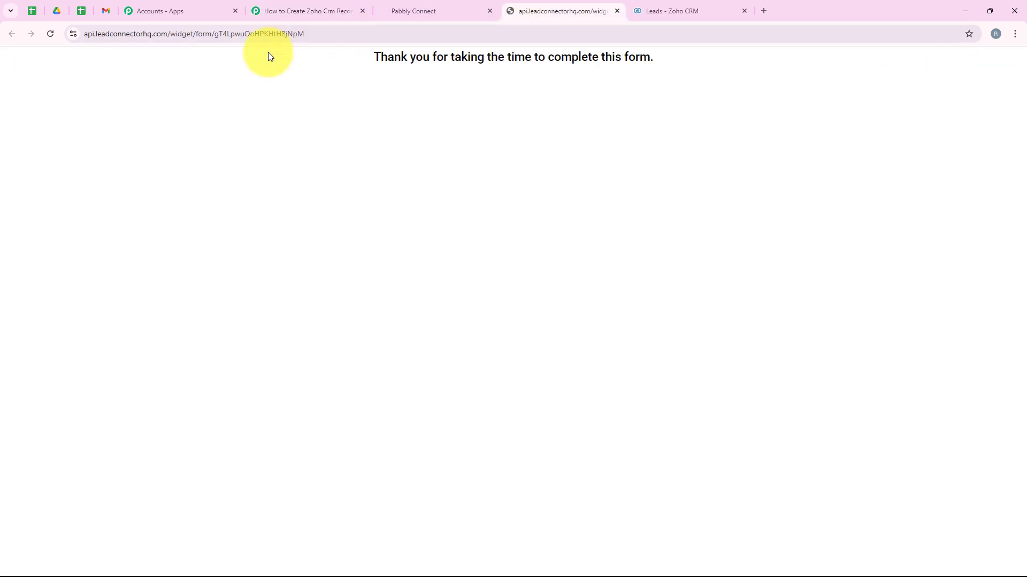
pyautogui.click(51, 34)
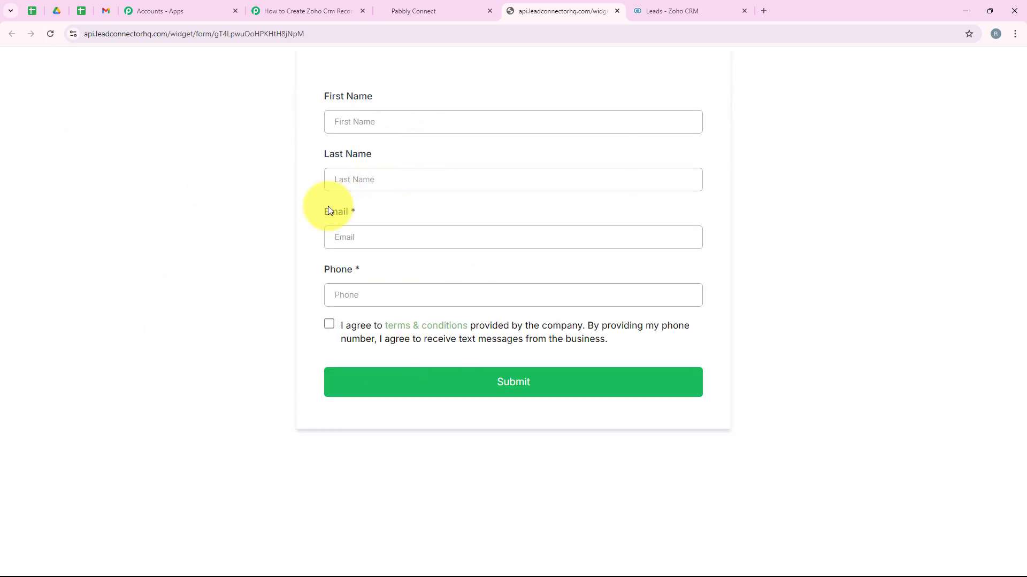
pyautogui.click(372, 121)
pyautogui.click(428, 185)
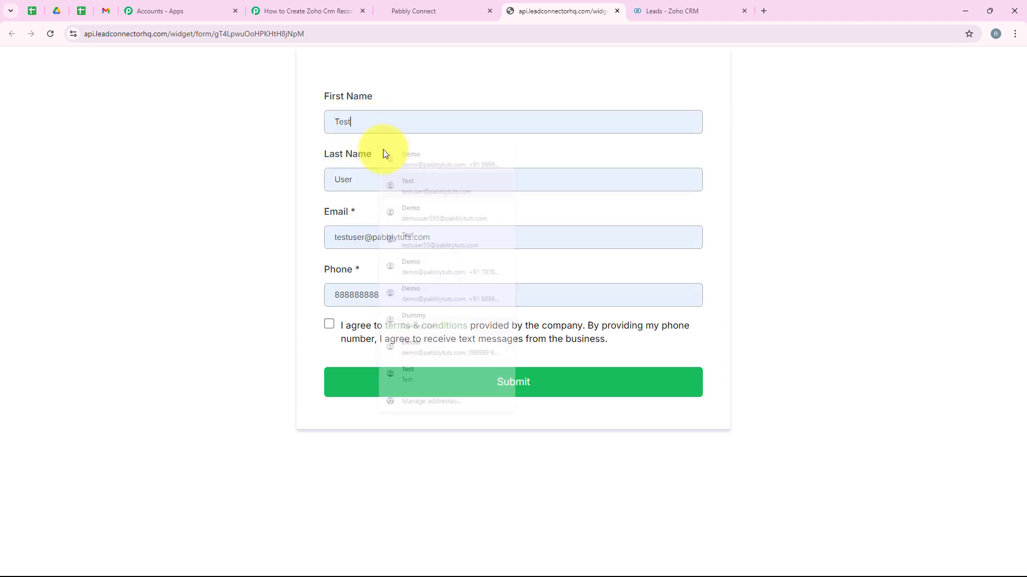
pyautogui.click(366, 233)
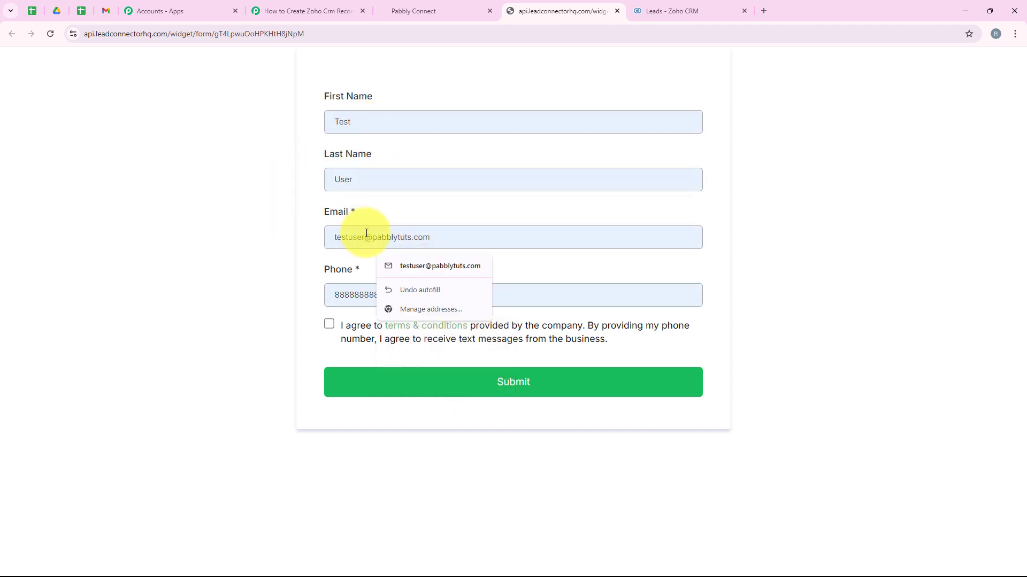
pyautogui.write('22')
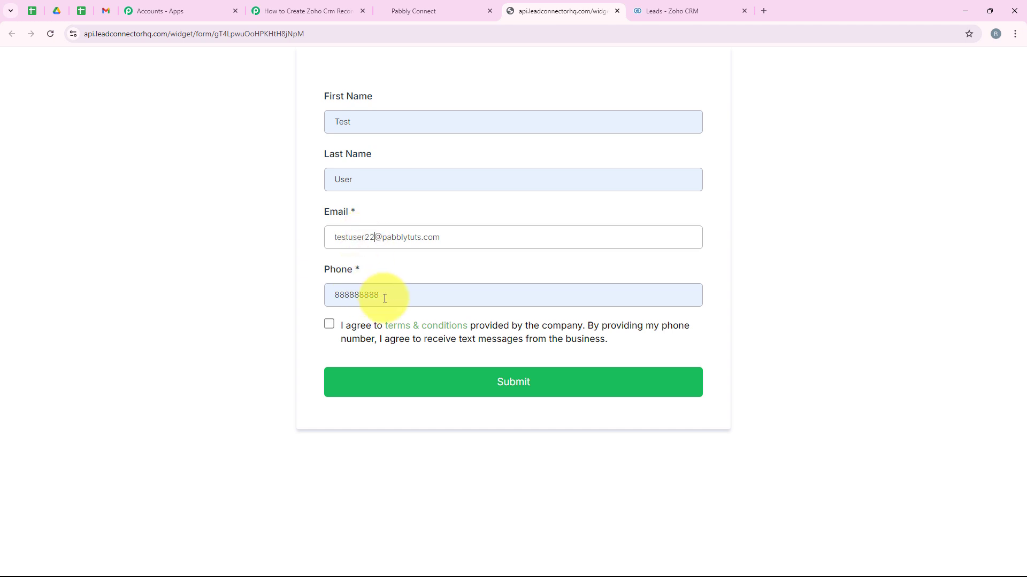
pyautogui.doubleClick(369, 295)
pyautogui.press('BackSpace')
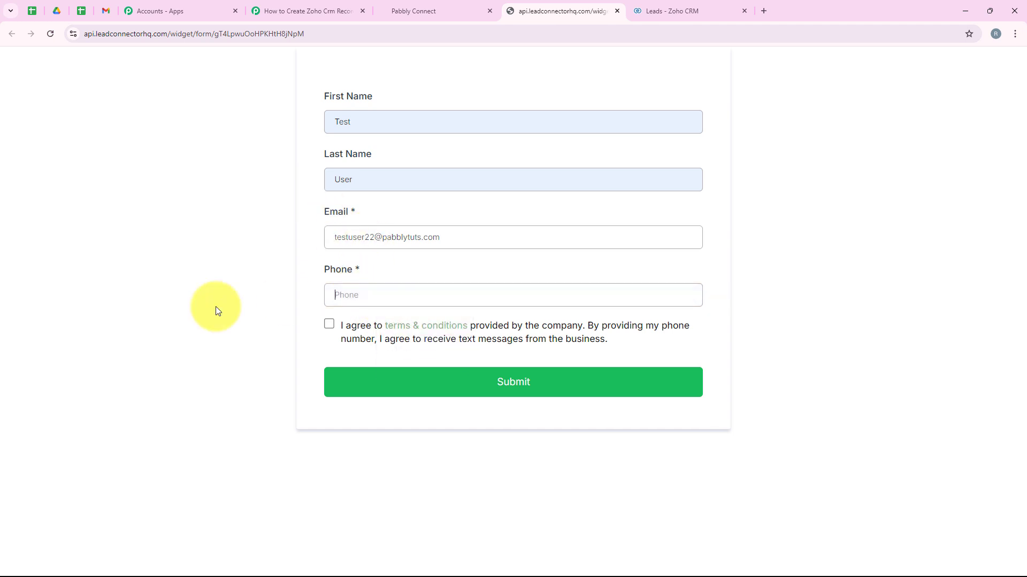
pyautogui.click(328, 324)
pyautogui.click(470, 400)
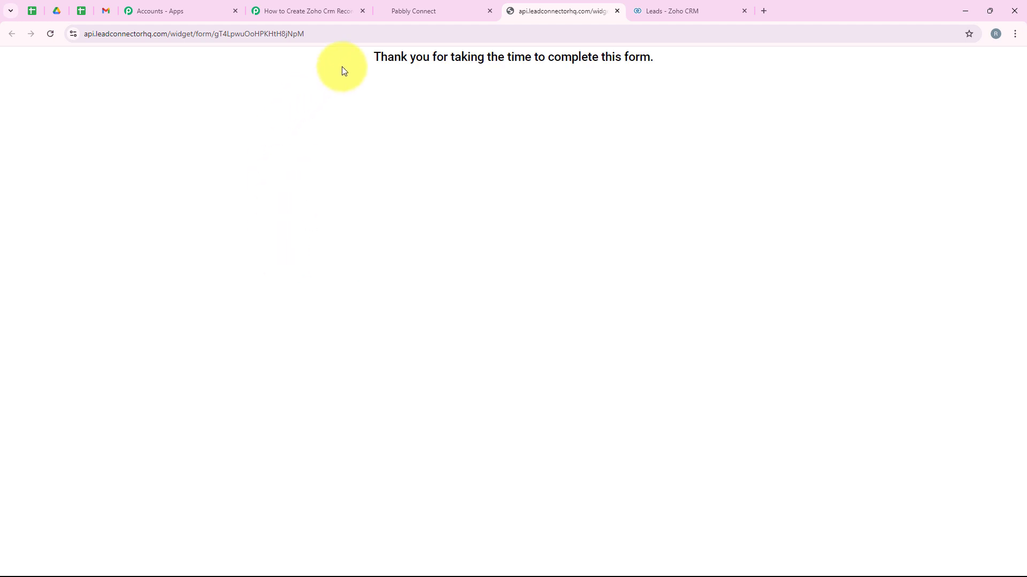
pyautogui.moveTo(352, 64); pyautogui.dragTo(654, 68)
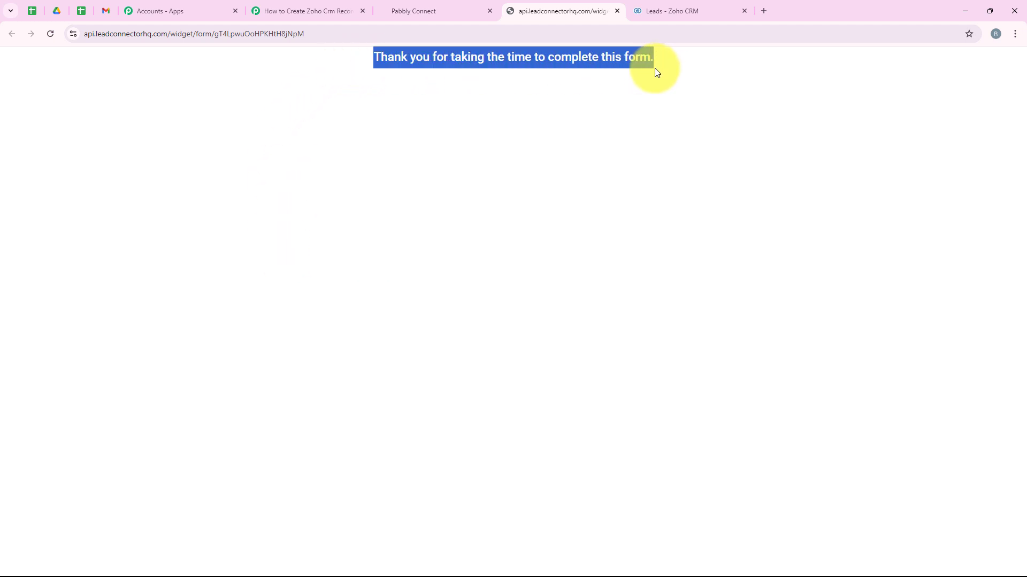
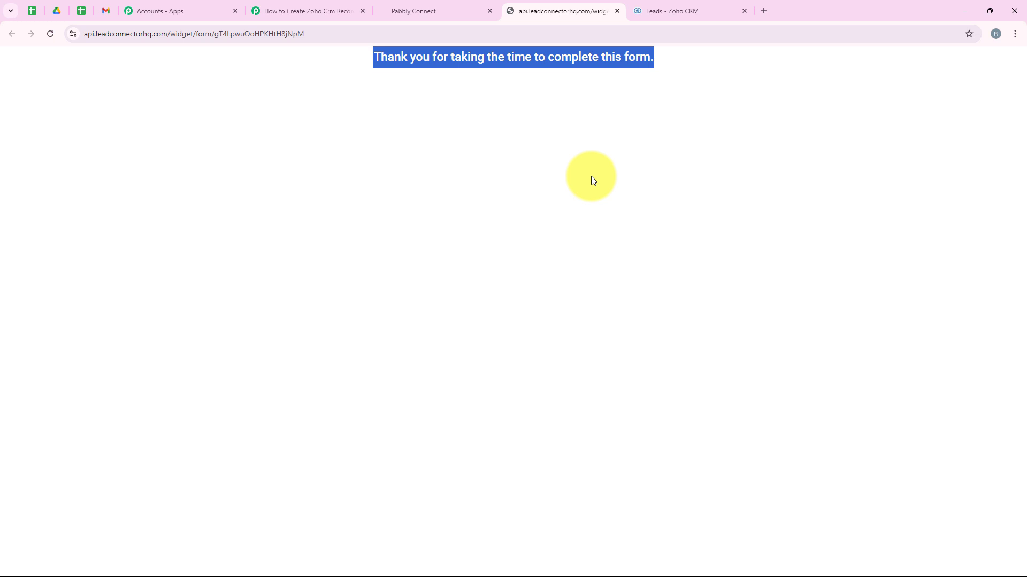
# - Reload the Zoho CRM leads list and verify the new test lead's name, email and phone number
pyautogui.click(695, 10)
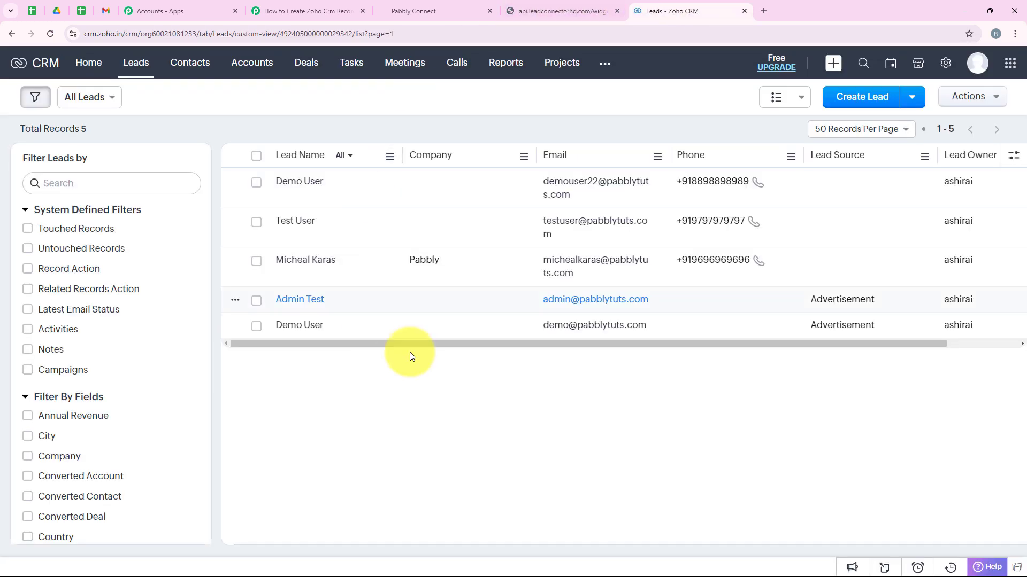
pyautogui.click(50, 39)
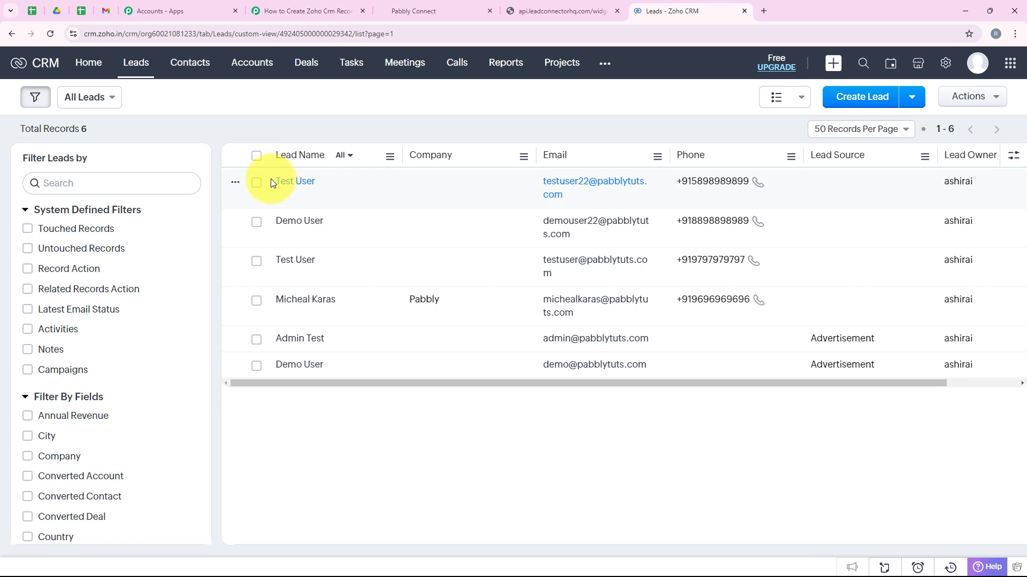
pyautogui.moveTo(270, 178); pyautogui.dragTo(317, 185)
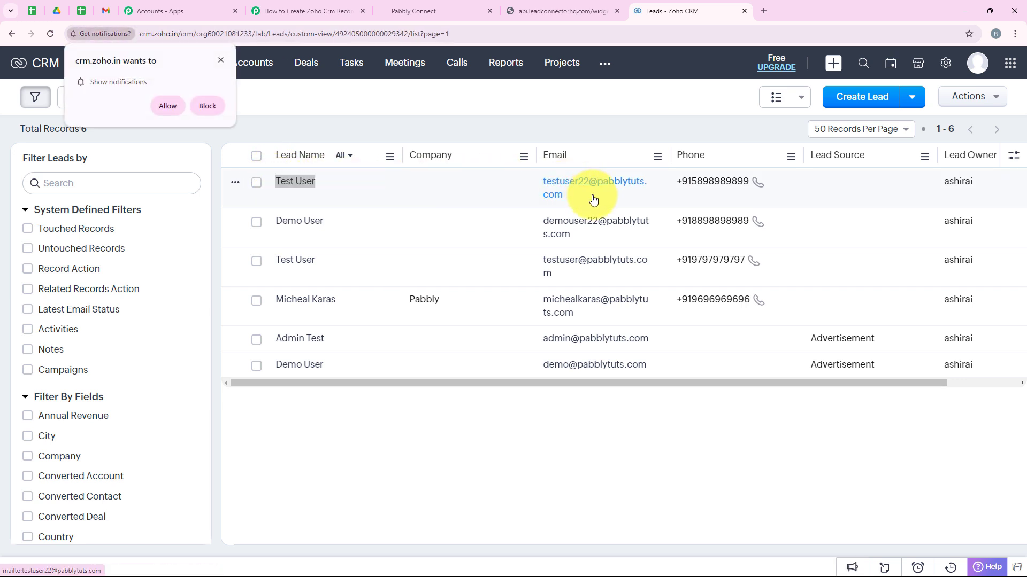
pyautogui.moveTo(591, 195); pyautogui.dragTo(578, 159)
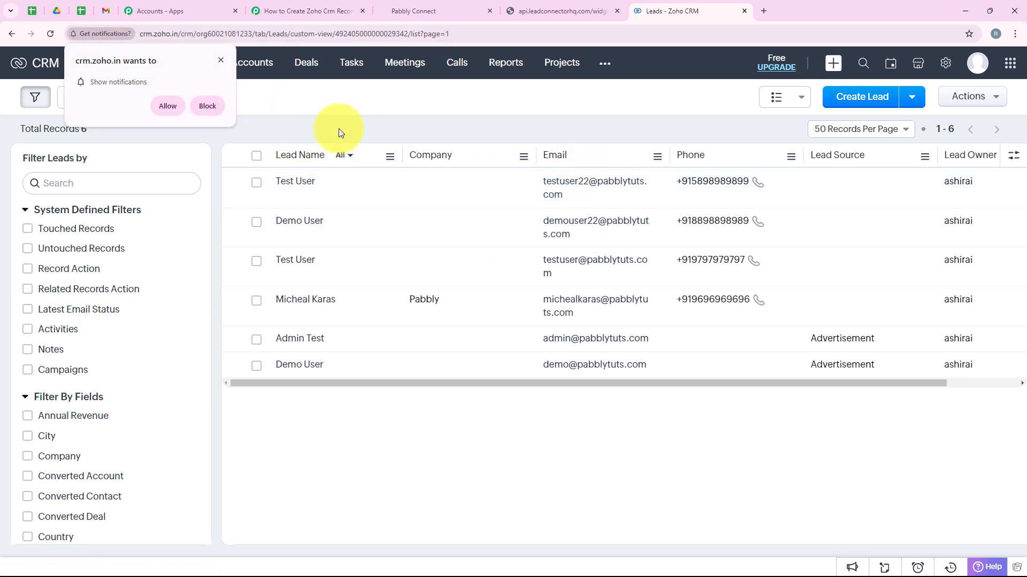
pyautogui.click(222, 59)
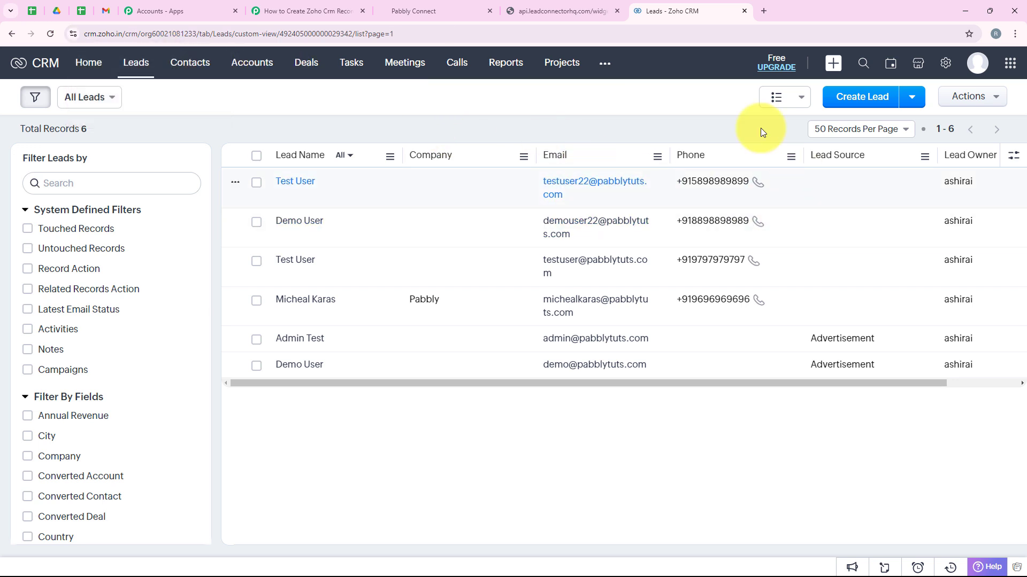
pyautogui.doubleClick(690, 184)
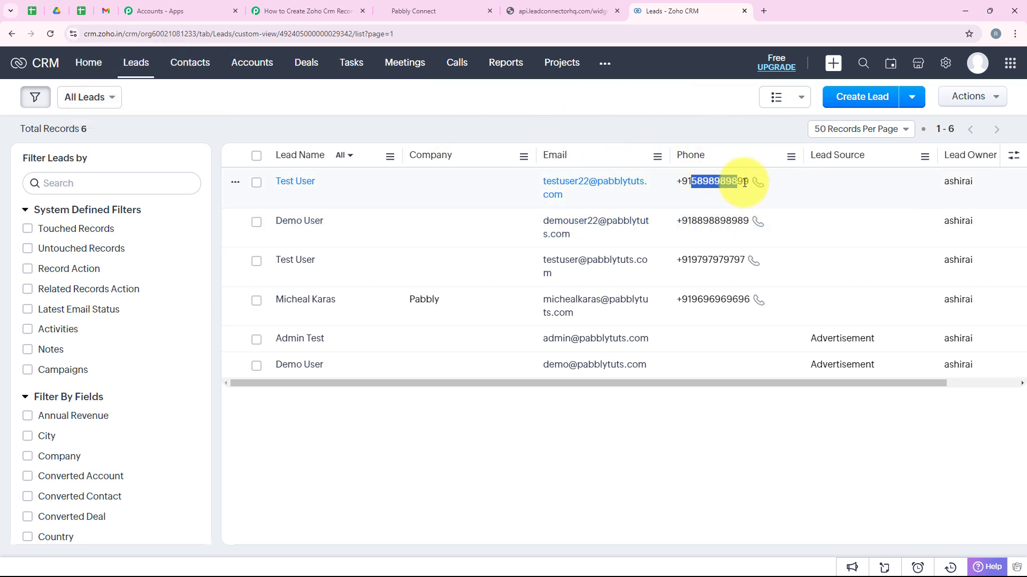
pyautogui.click(641, 474)
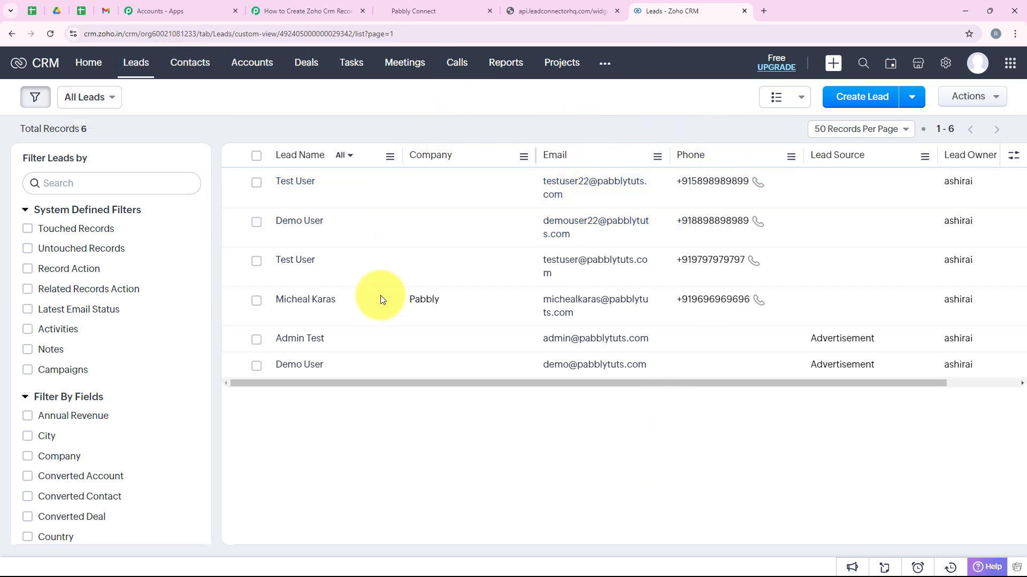
pyautogui.click(360, 5)
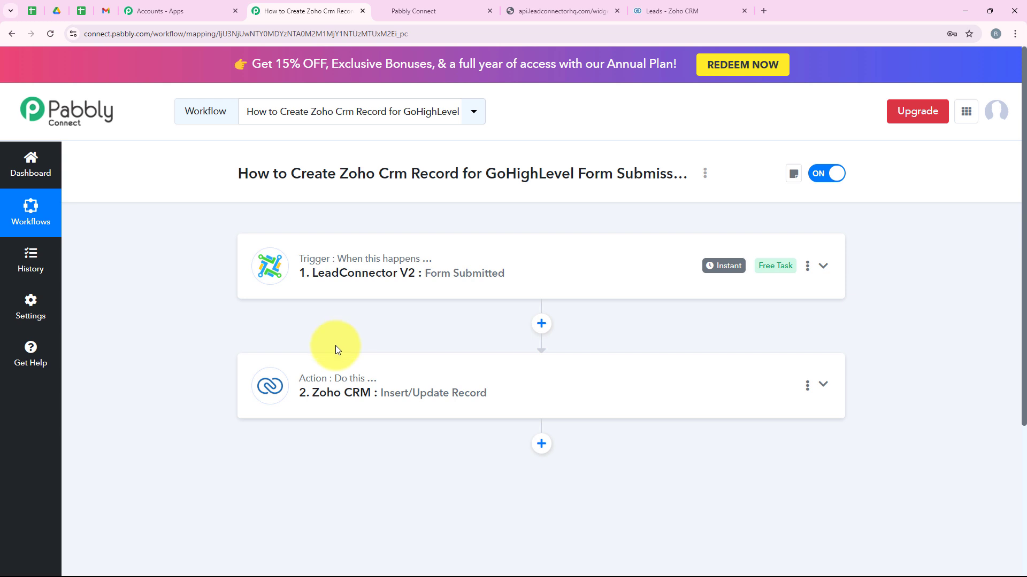
# - Tick the newest and second lead in the Zoho CRM list, then return to the workflow
pyautogui.click(675, 10)
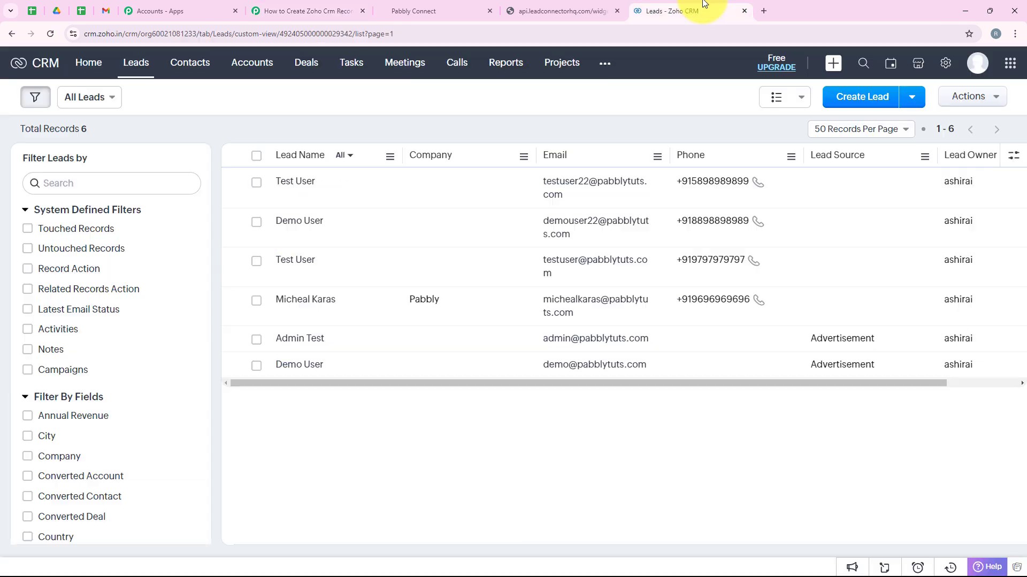
pyautogui.click(256, 222)
pyautogui.click(257, 183)
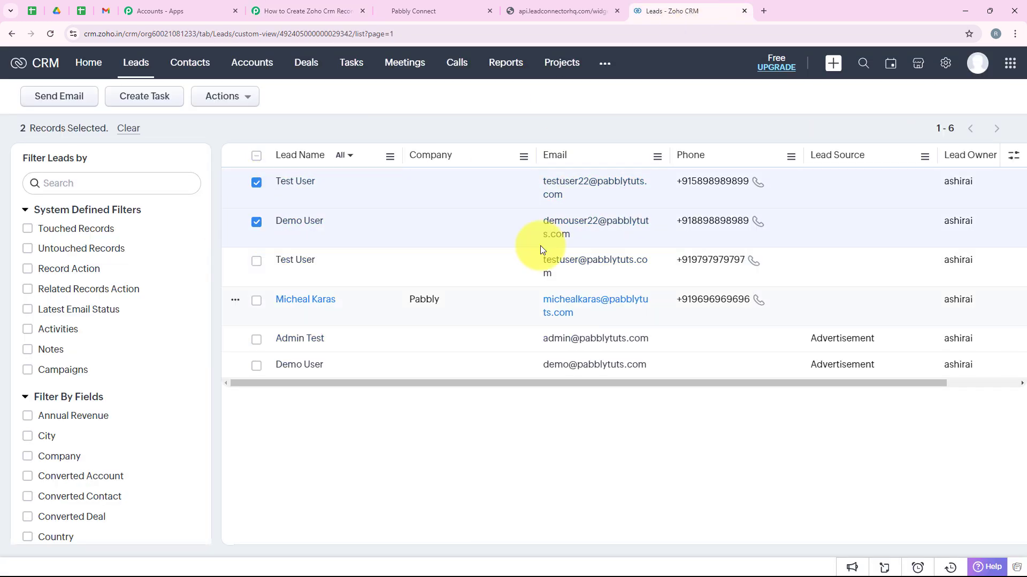
pyautogui.click(322, 6)
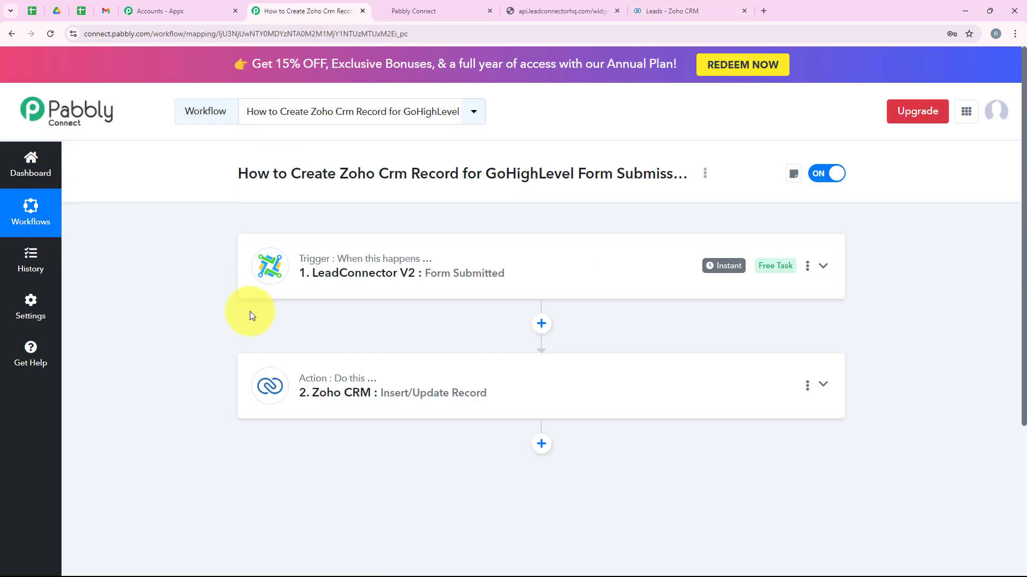